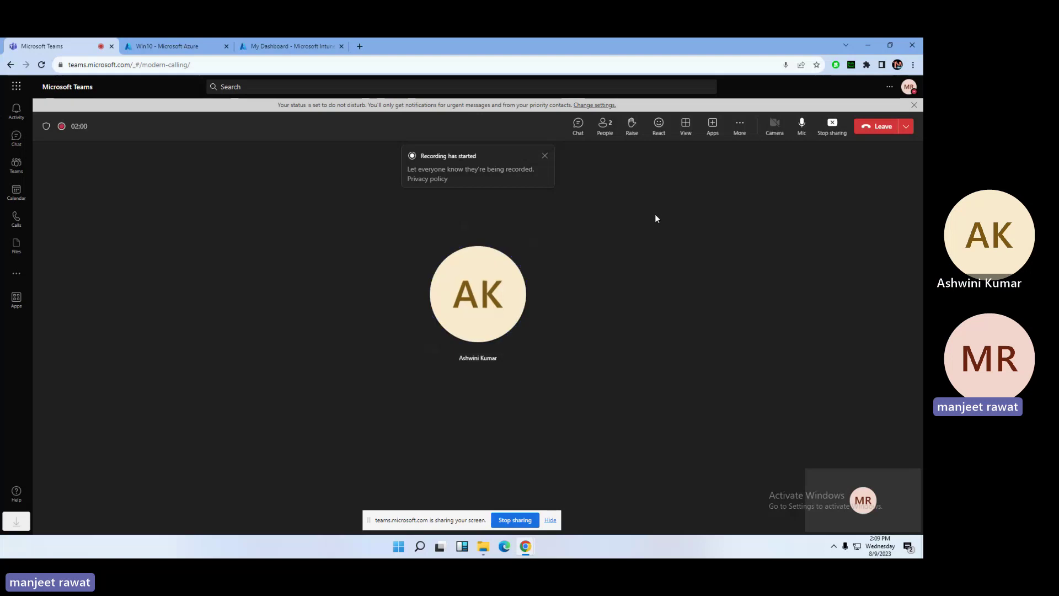
click(451, 269)
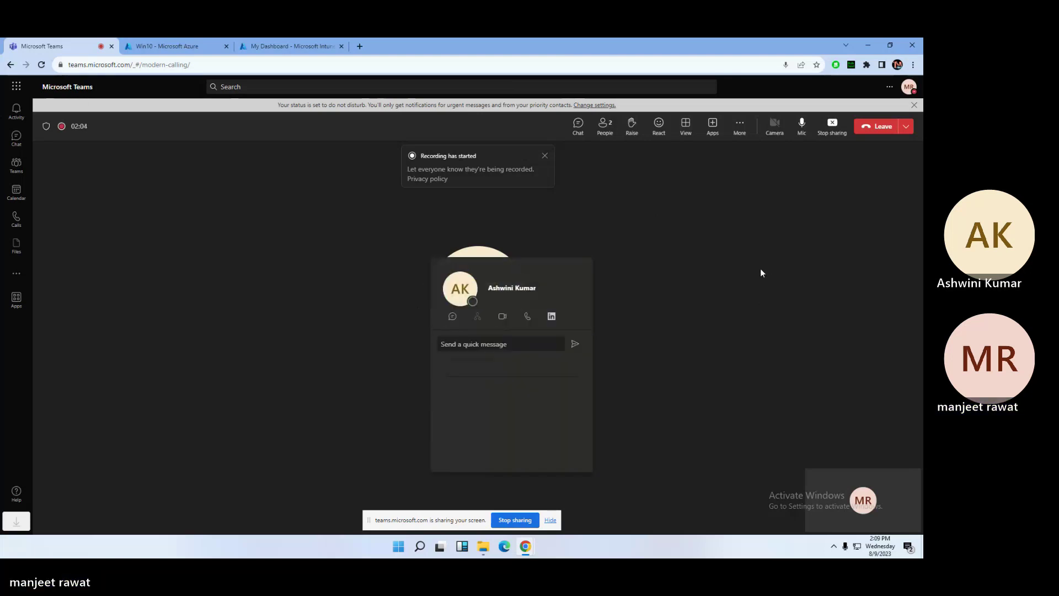
click(322, 40)
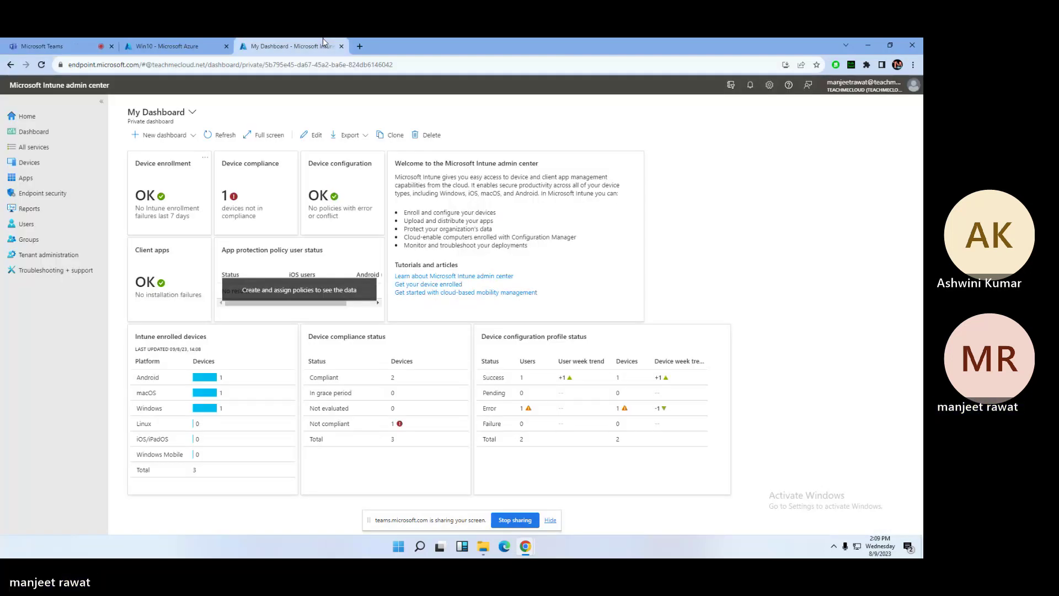
click(218, 46)
click(265, 46)
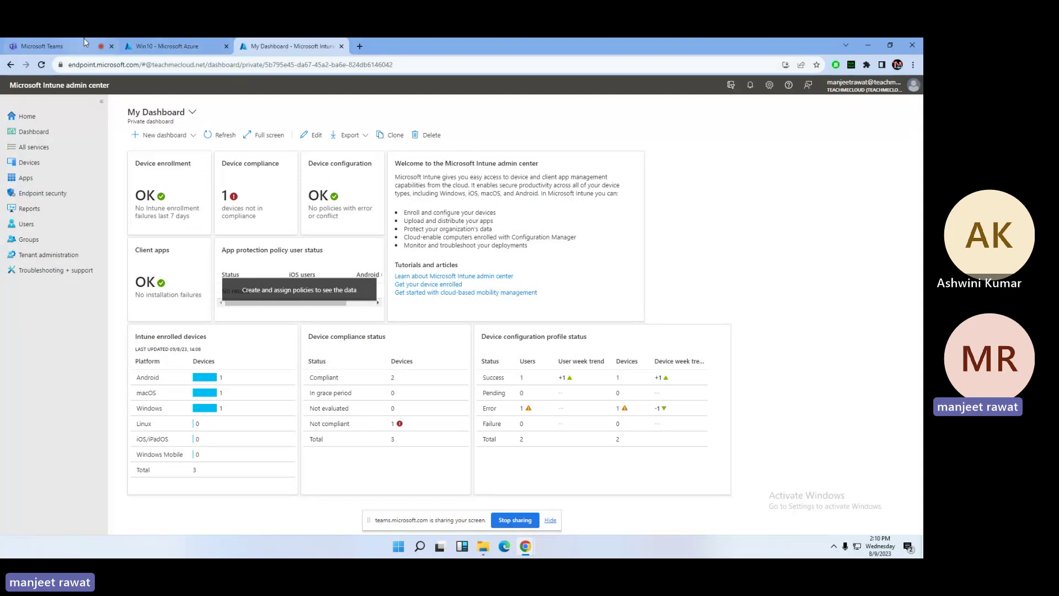
click(166, 47)
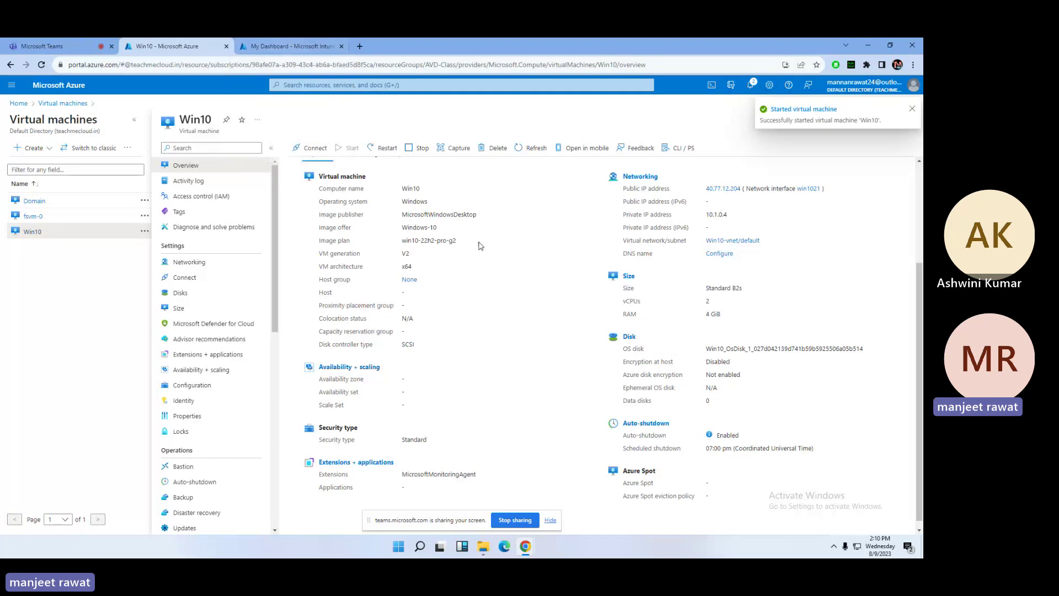
click(280, 44)
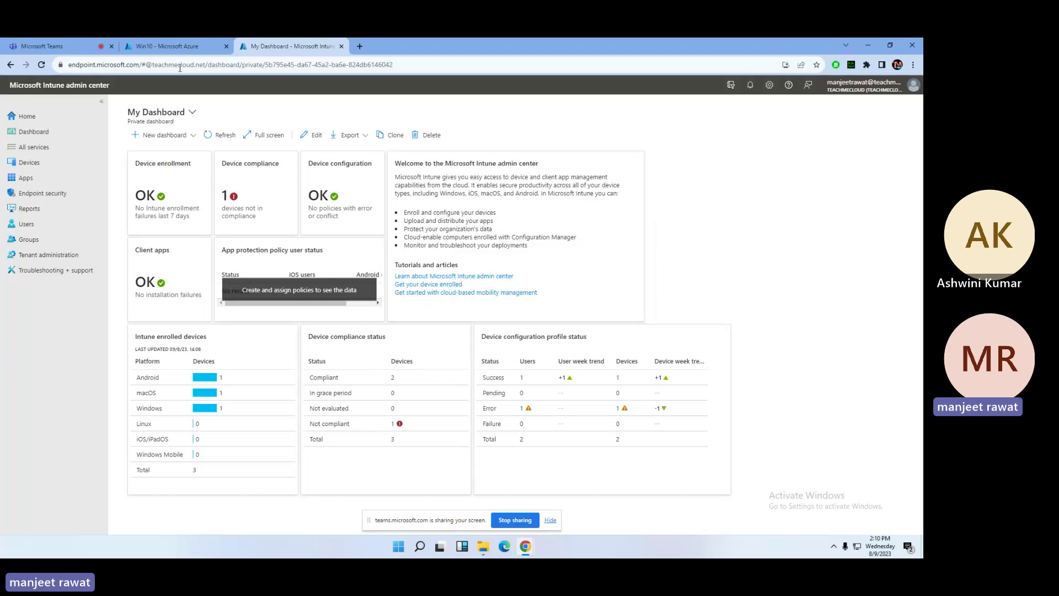
click(183, 48)
click(279, 47)
click(171, 44)
click(251, 45)
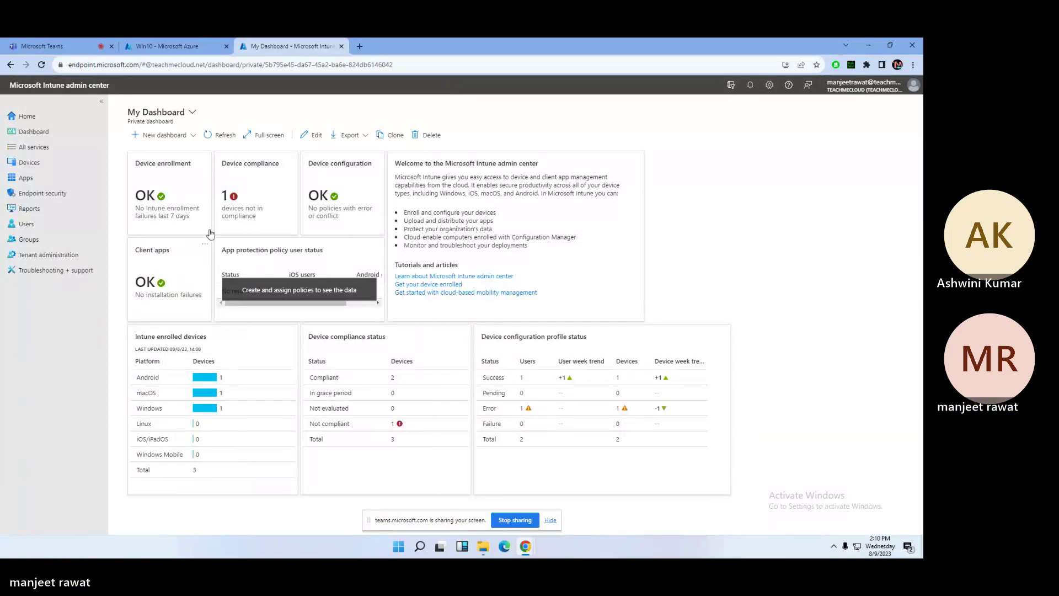
click(165, 44)
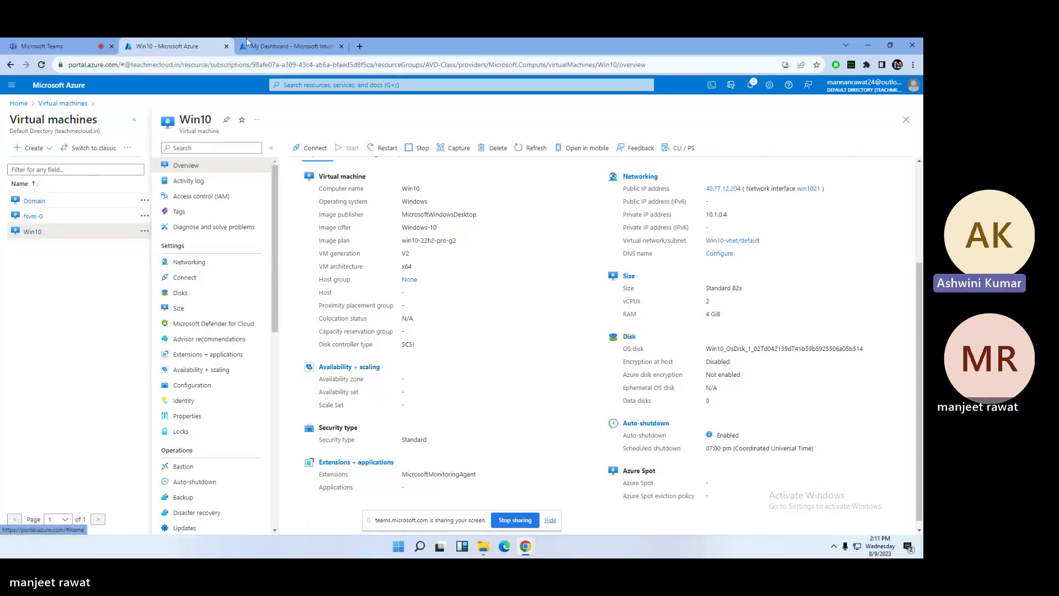
Switch to the Microsoft Intune admin center and open the compliance policies for macOS devices
click(287, 46)
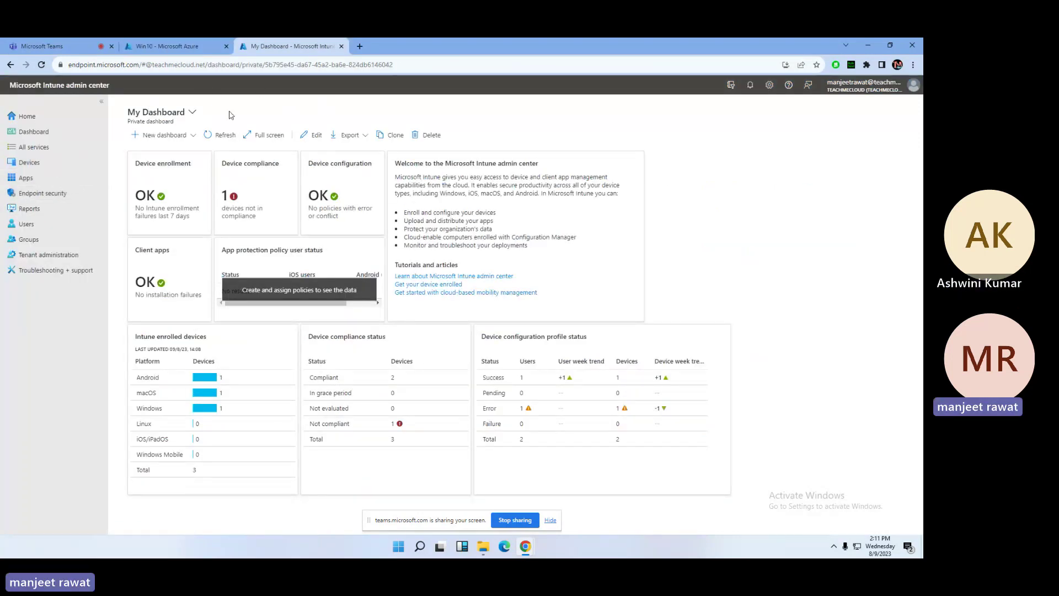
click(37, 154)
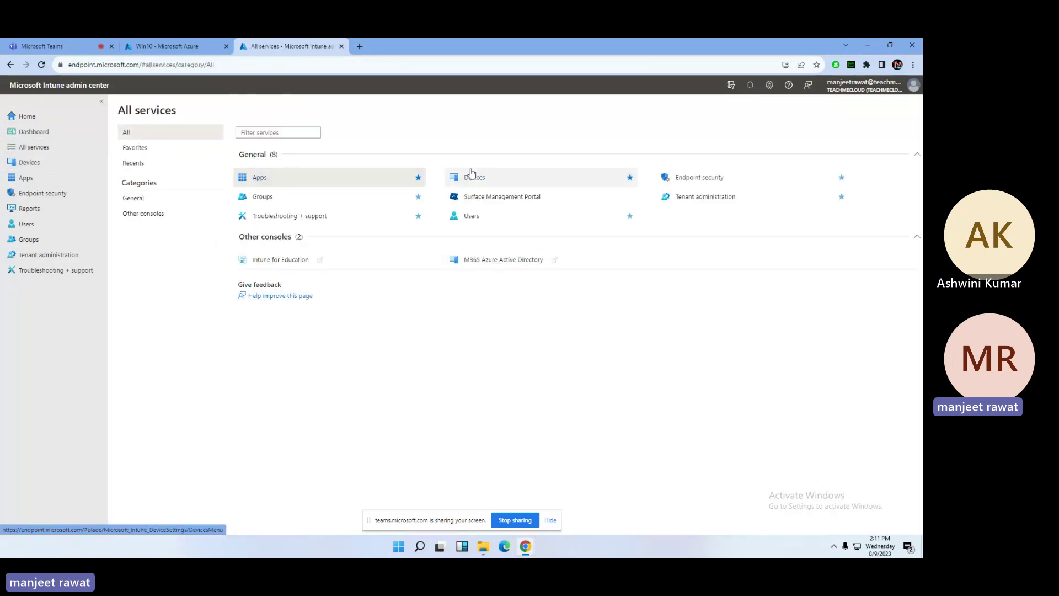
click(29, 163)
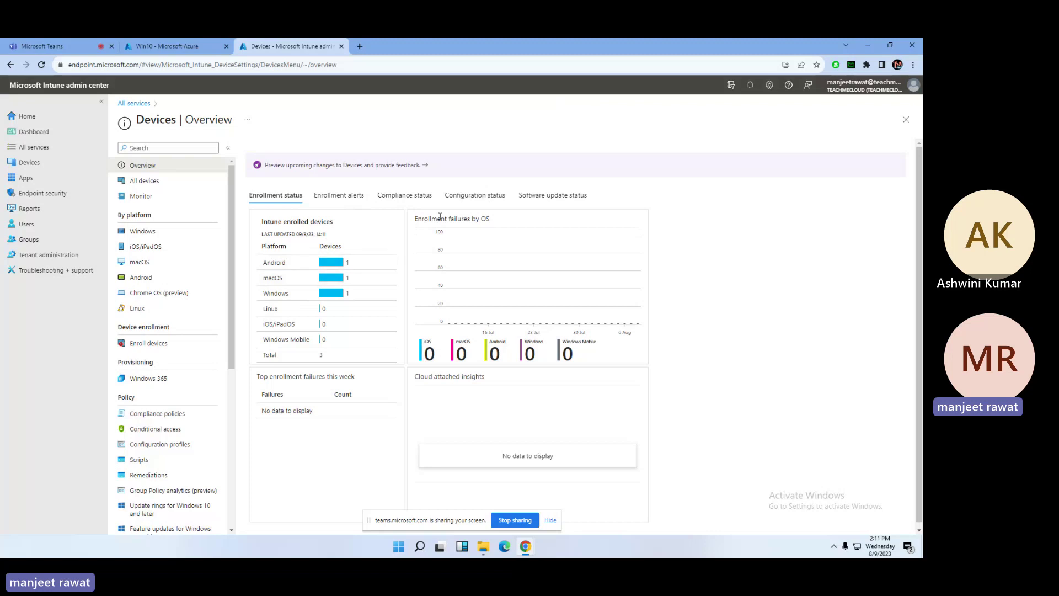
click(158, 267)
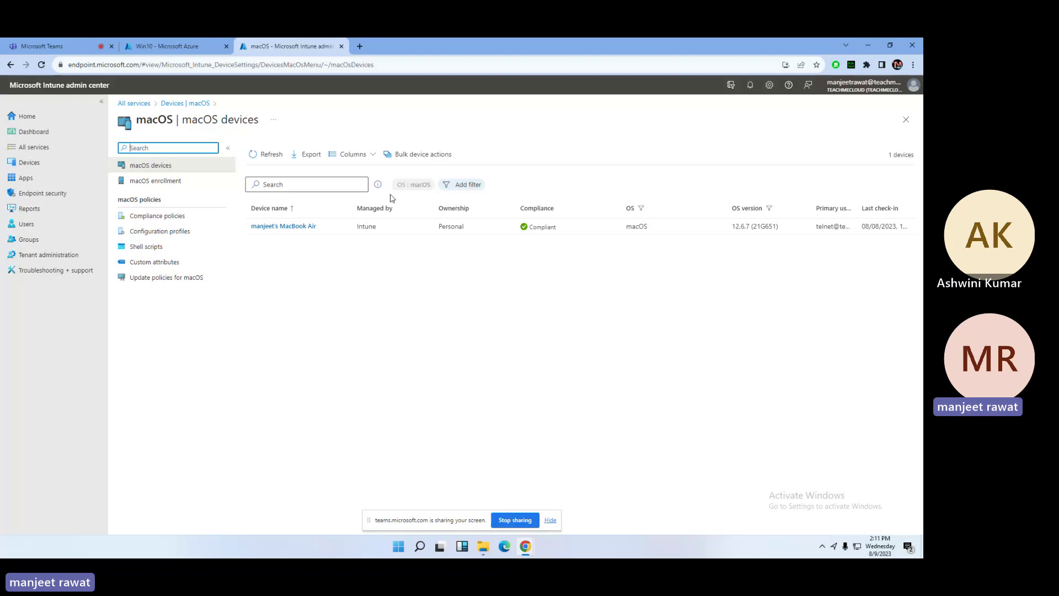
click(177, 216)
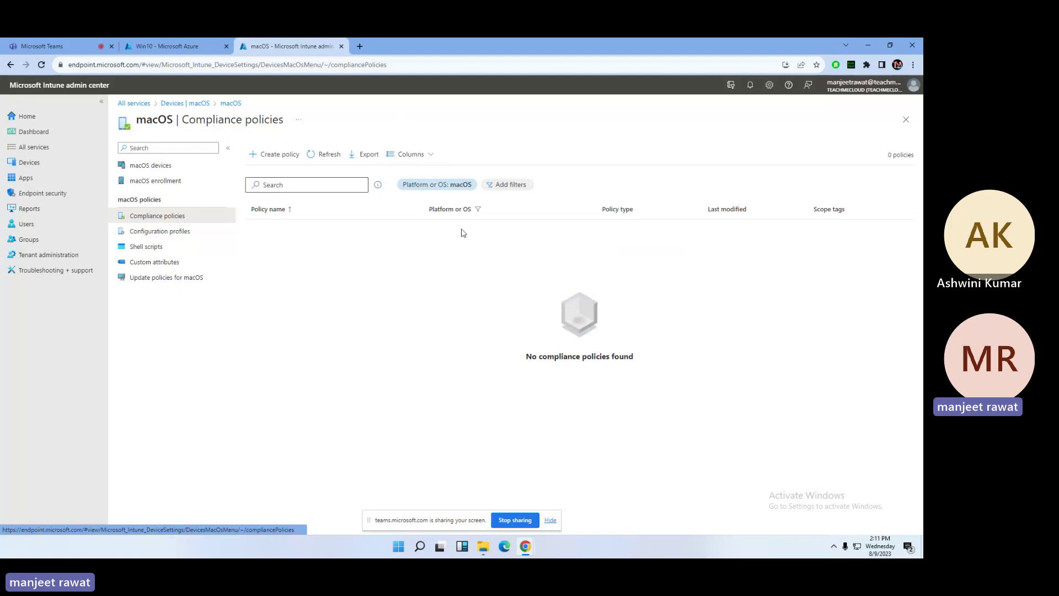
Start creating a new compliance policy for macOS with the Mac compliance policy profile type
click(275, 155)
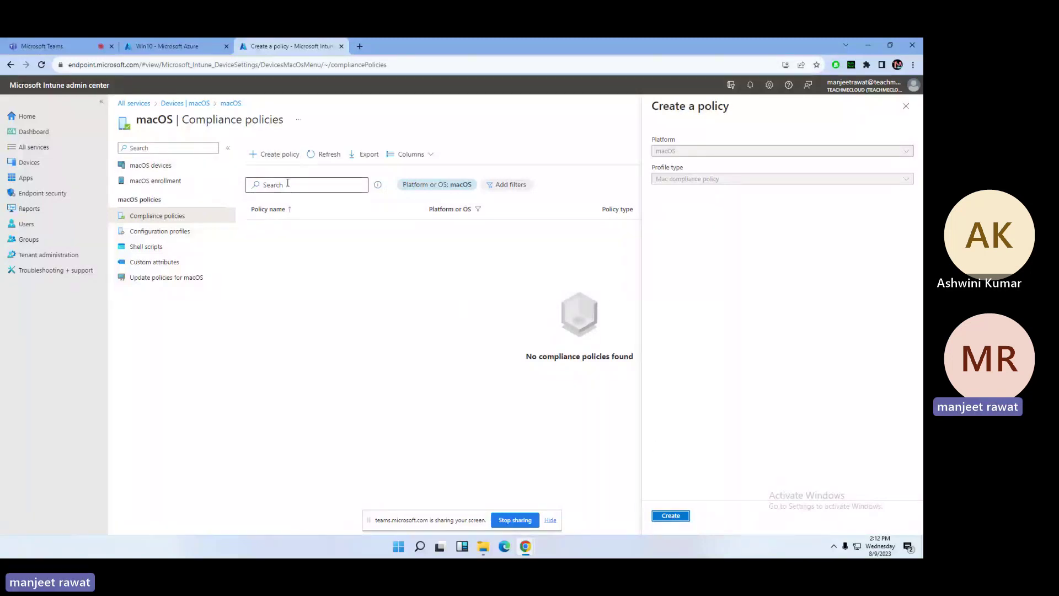
click(67, 44)
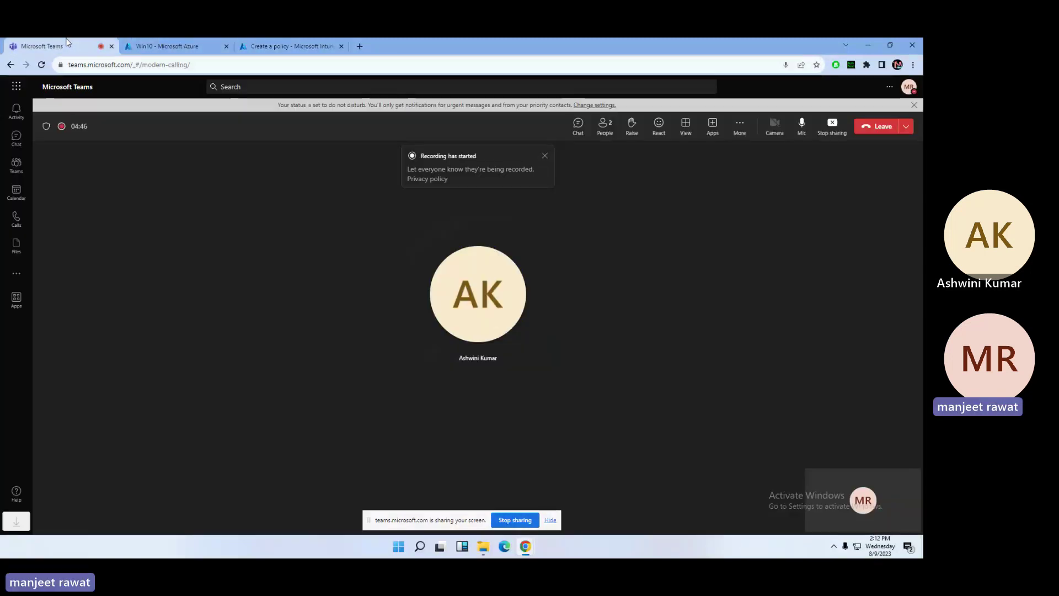
click(270, 39)
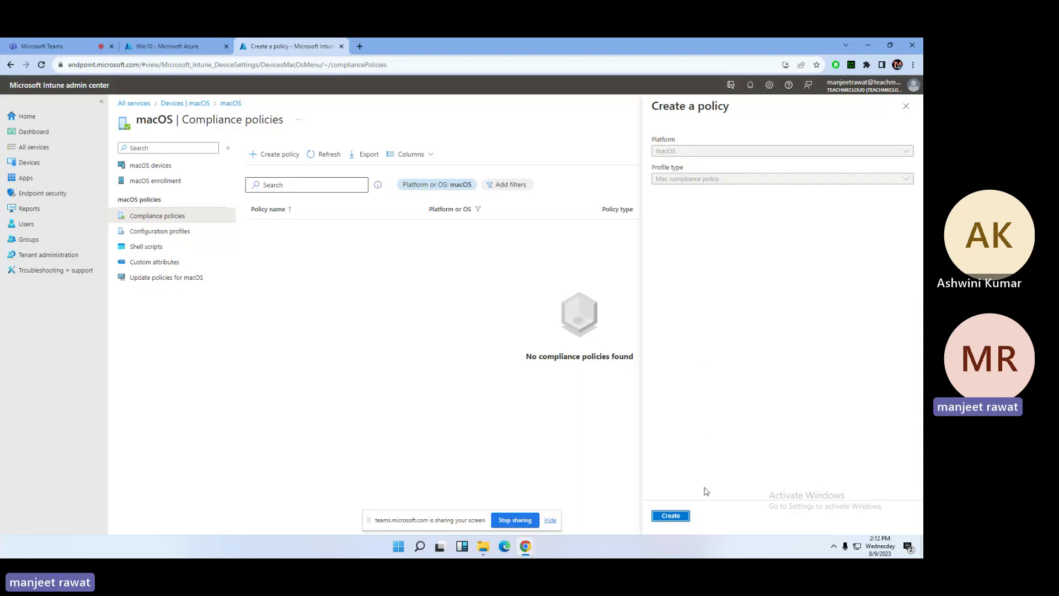
click(670, 515)
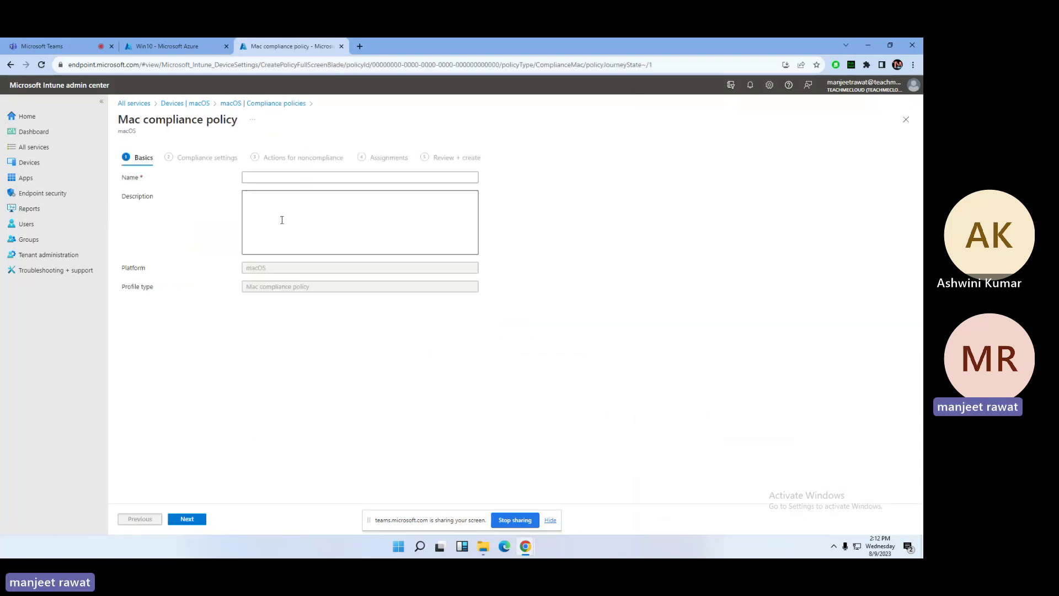
Name the policy mac-os-policy and continue to the compliance settings
click(307, 177)
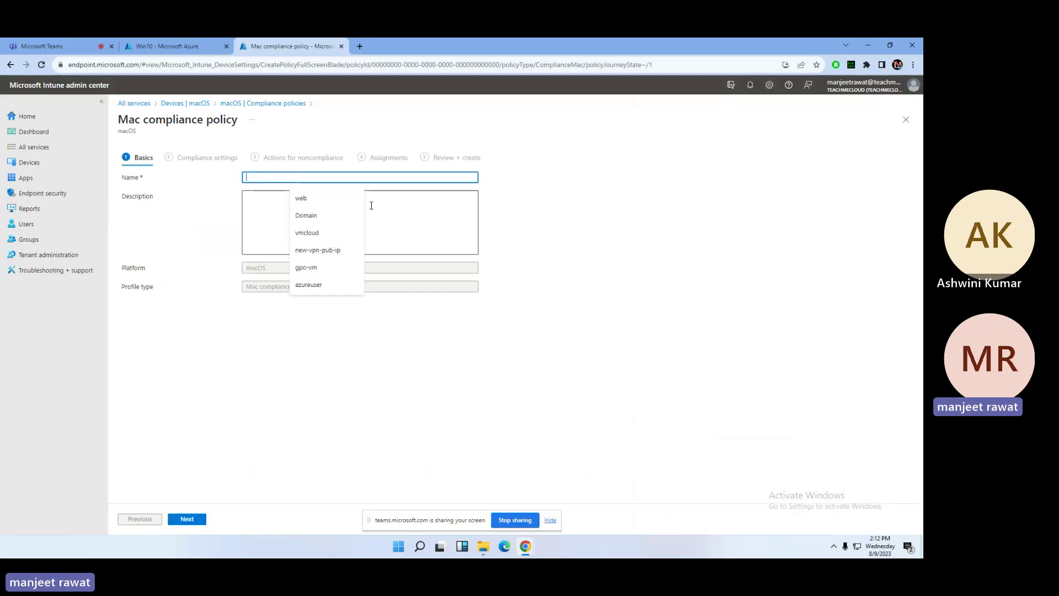
text(mac-os-)
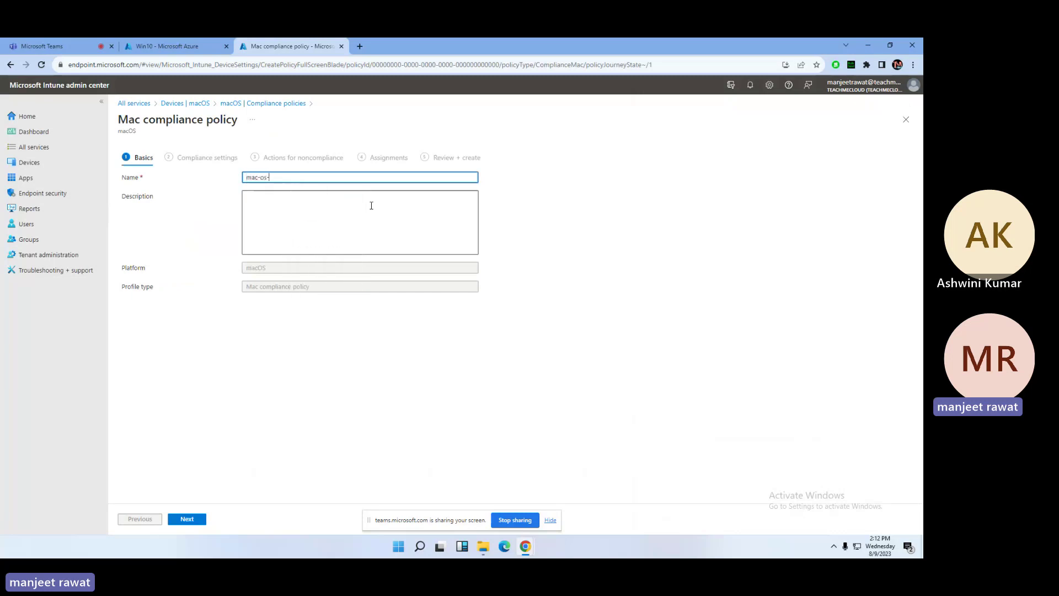
text(policy)
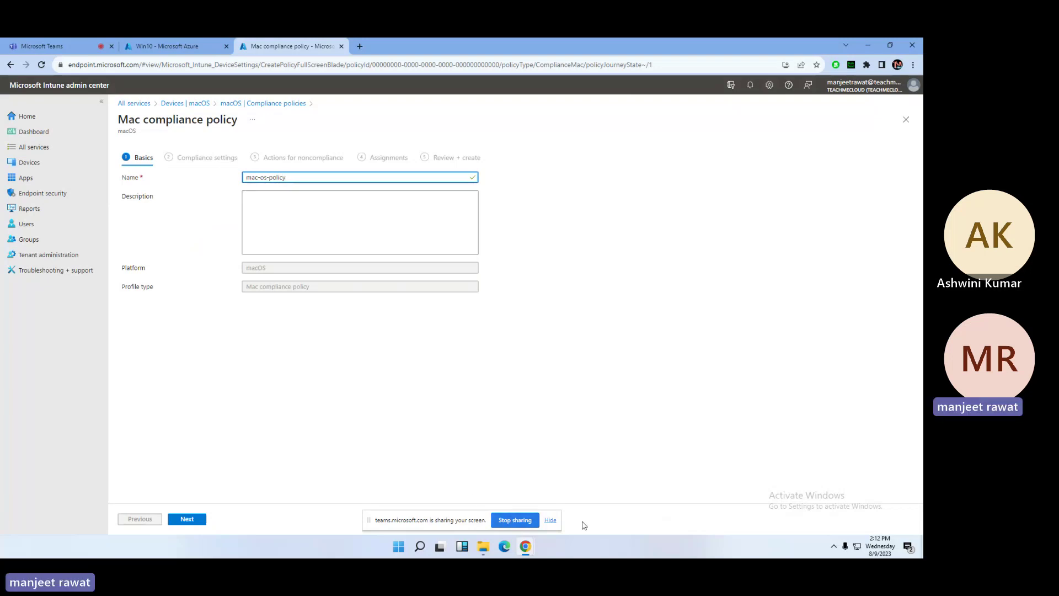
click(550, 523)
click(168, 521)
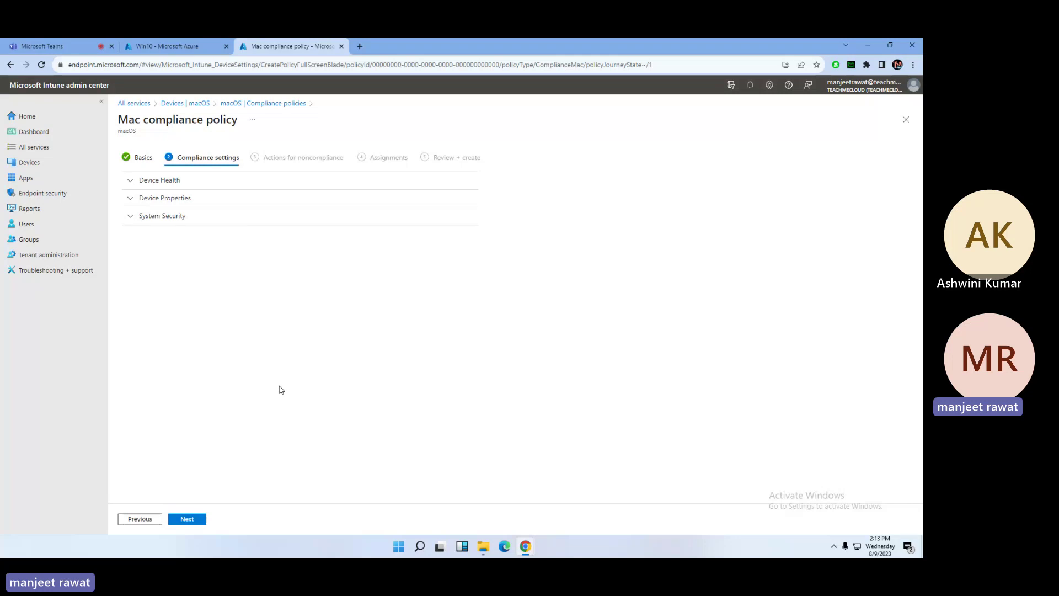
Review the device health and device properties settings, and require system integrity protection under device health
click(132, 184)
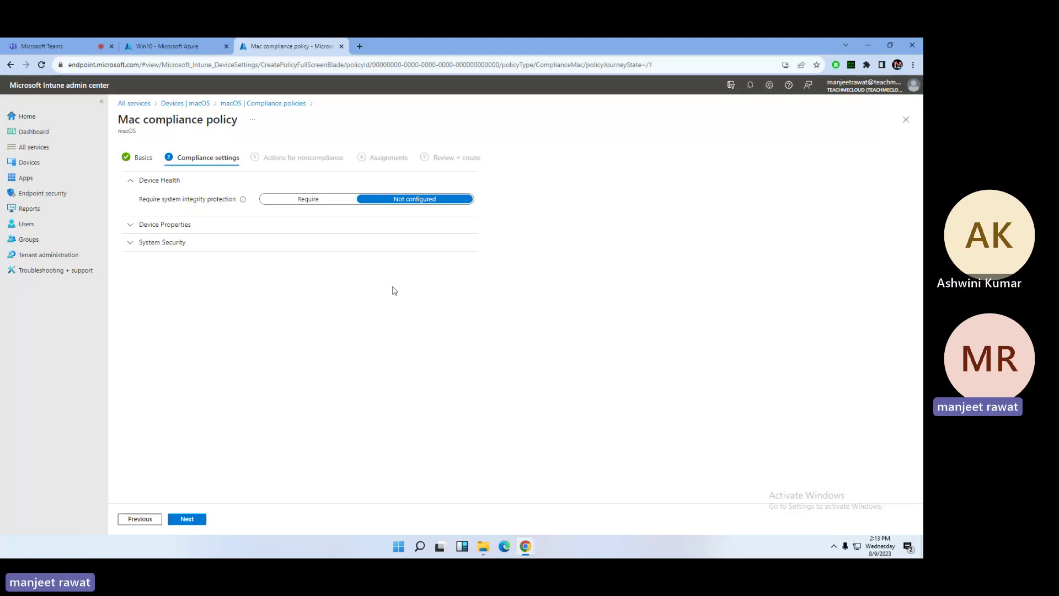
click(172, 224)
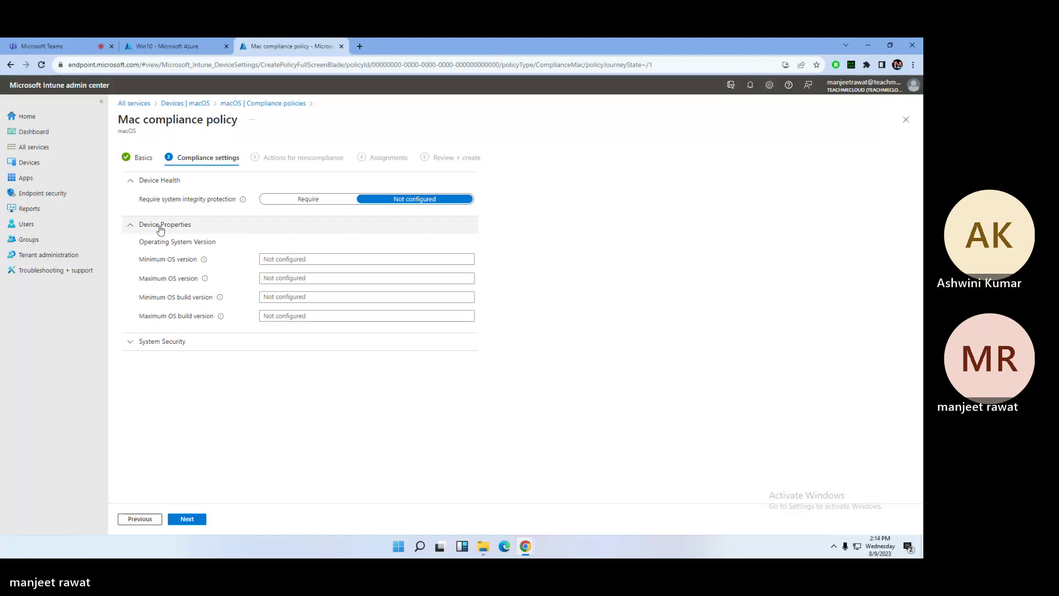
click(138, 227)
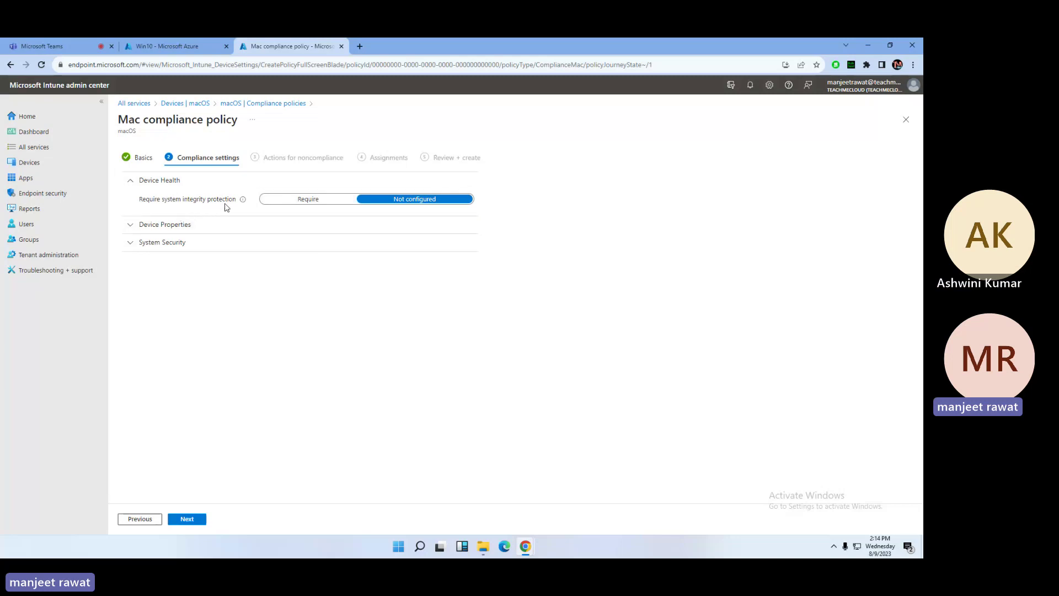
click(316, 205)
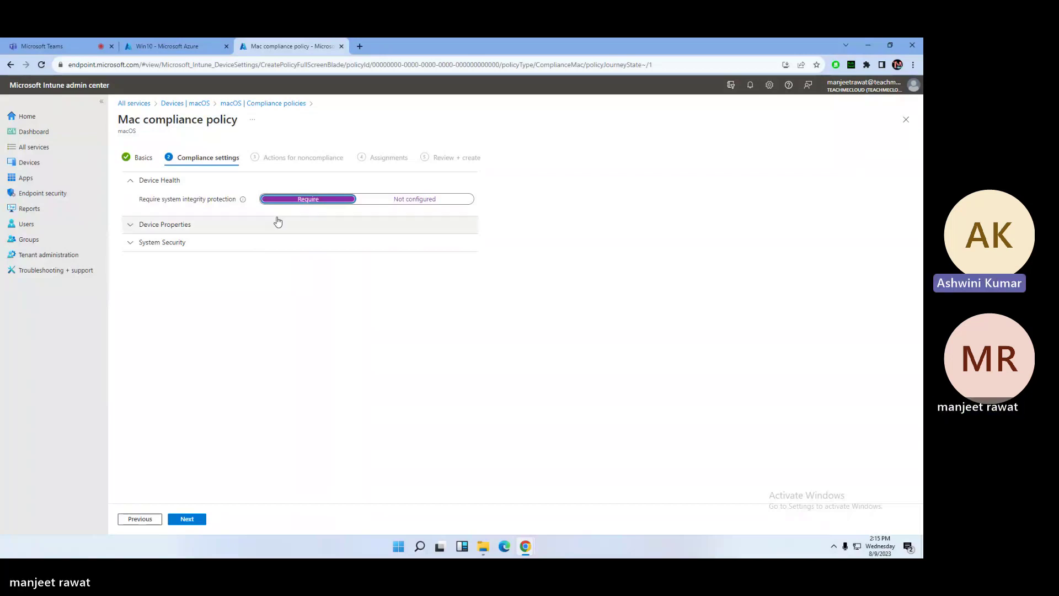
click(135, 181)
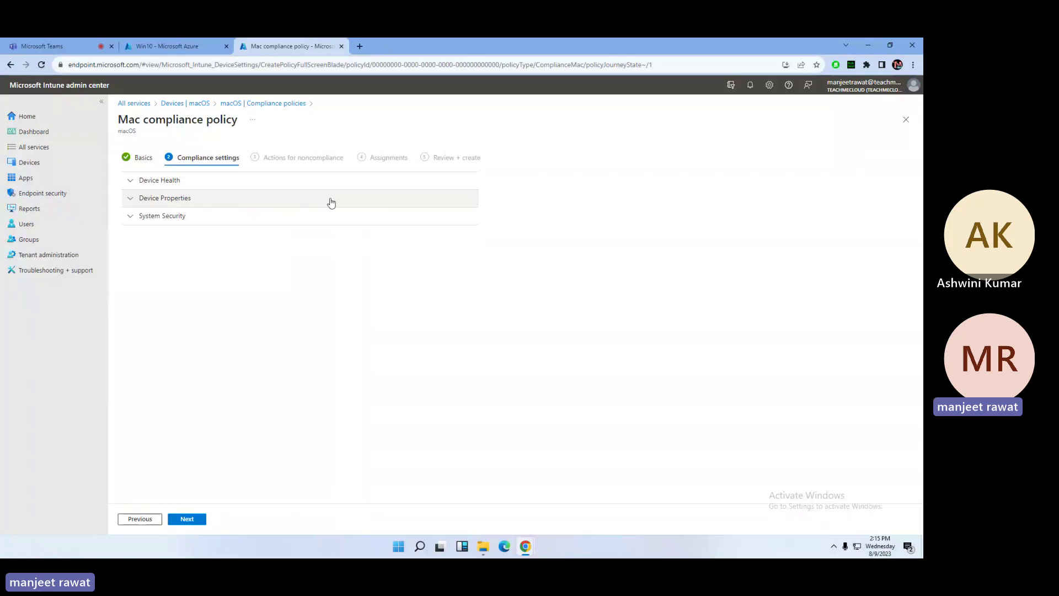
click(190, 188)
click(391, 200)
click(157, 182)
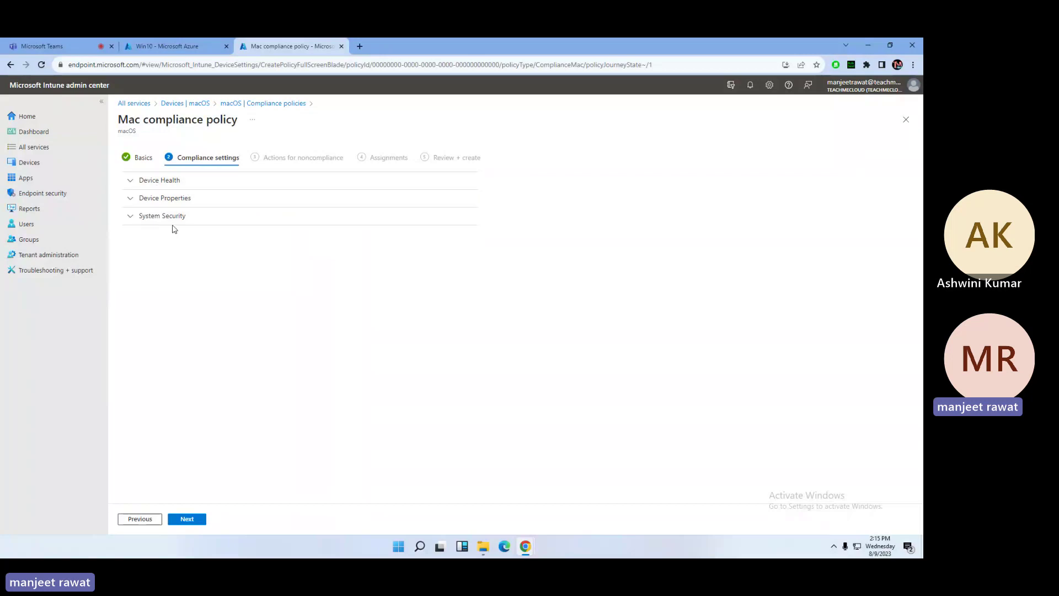
In the system security settings, require a password to unlock devices and block simple passwords
click(167, 218)
scroll(627, 243, down, 1)
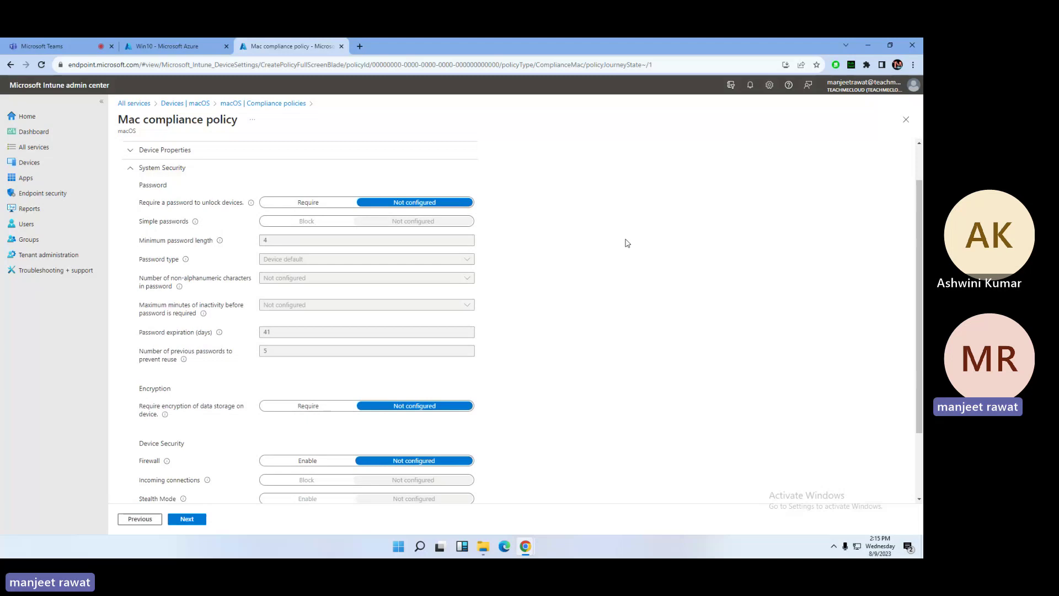
scroll(570, 300, down, 2)
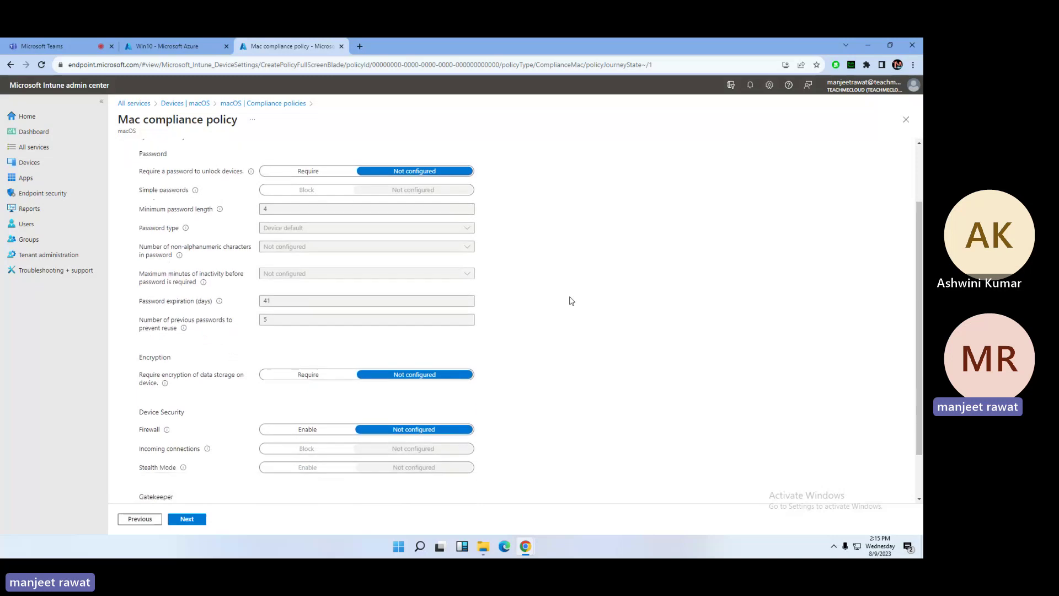
scroll(571, 300, down, 1)
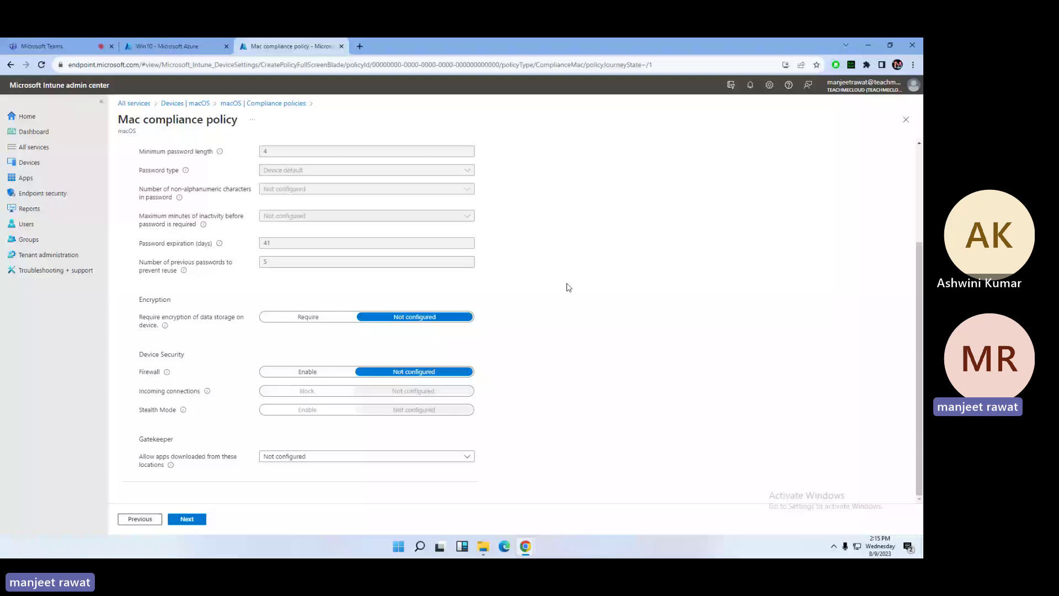
scroll(568, 286, up, 3)
click(308, 250)
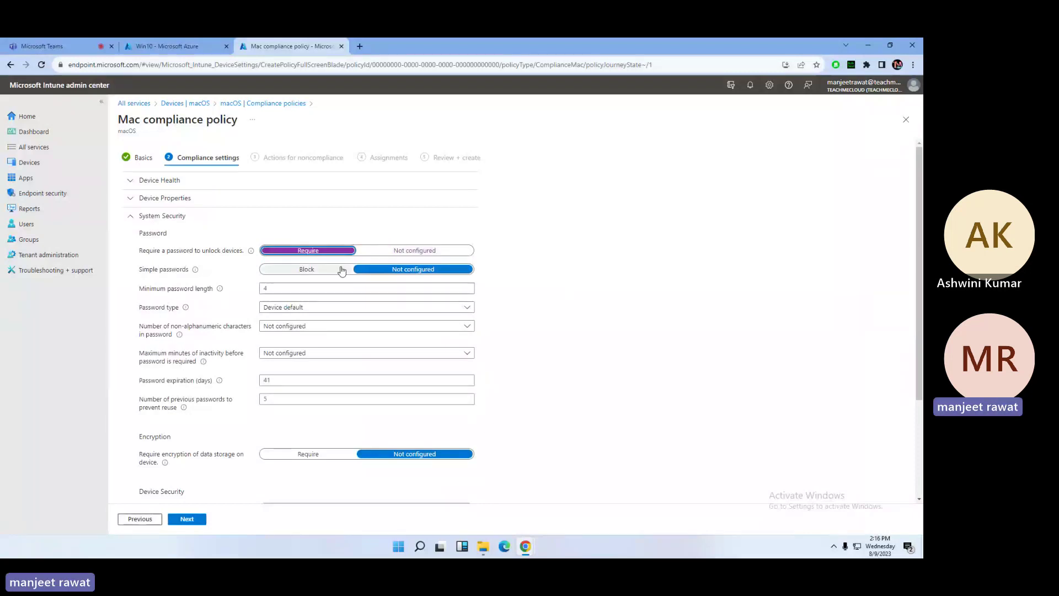
click(318, 271)
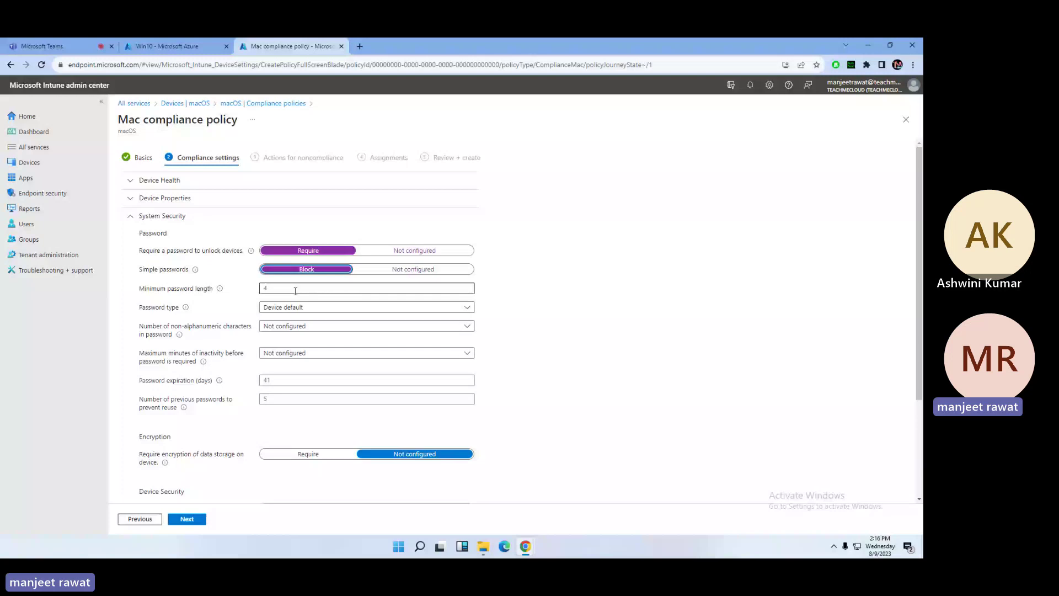
Set the minimum password length to 14
key(BackSpace)
text(16)
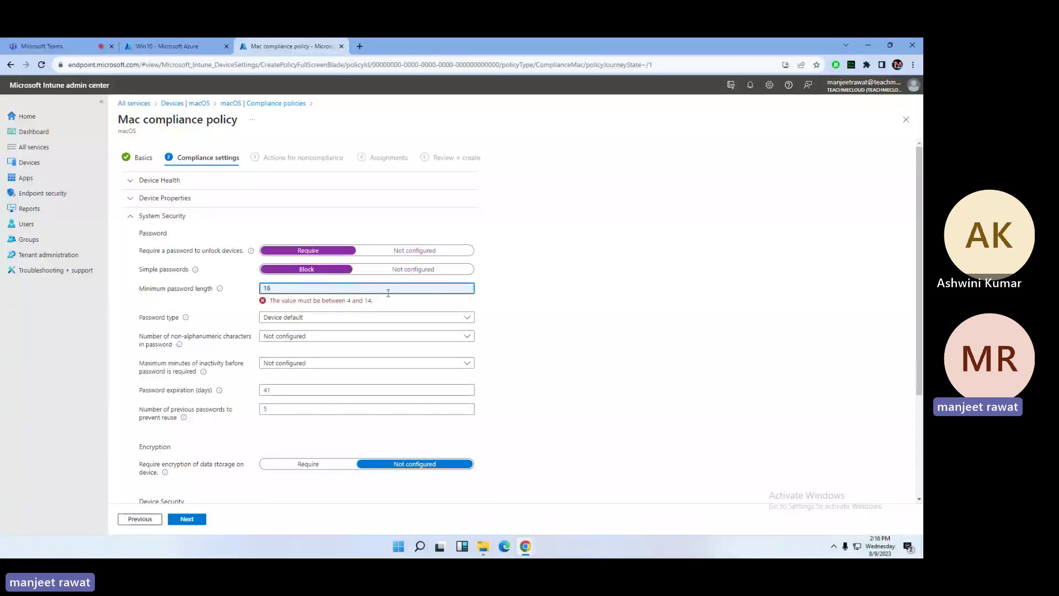
drag(295, 287, 241, 292)
text(14)
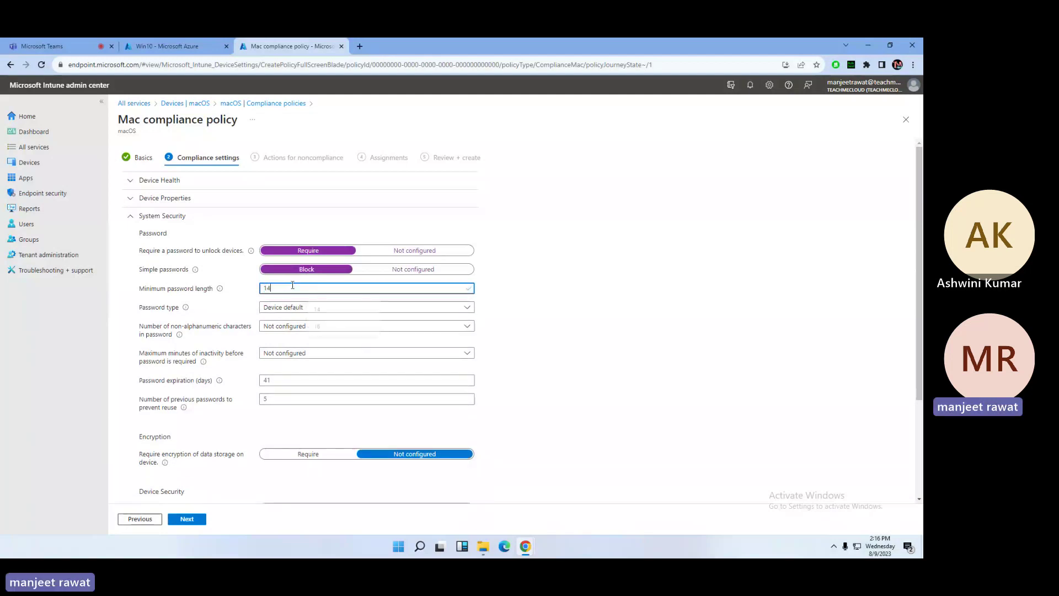
click(624, 325)
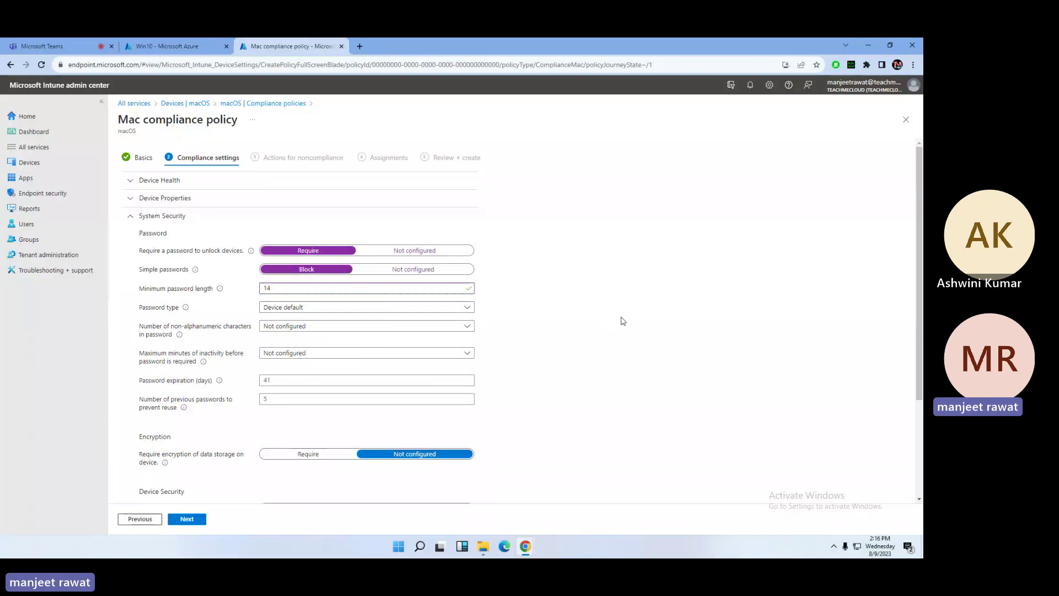
Set the password type to Alphanumeric and require 1 non-alphanumeric character in the password
click(379, 309)
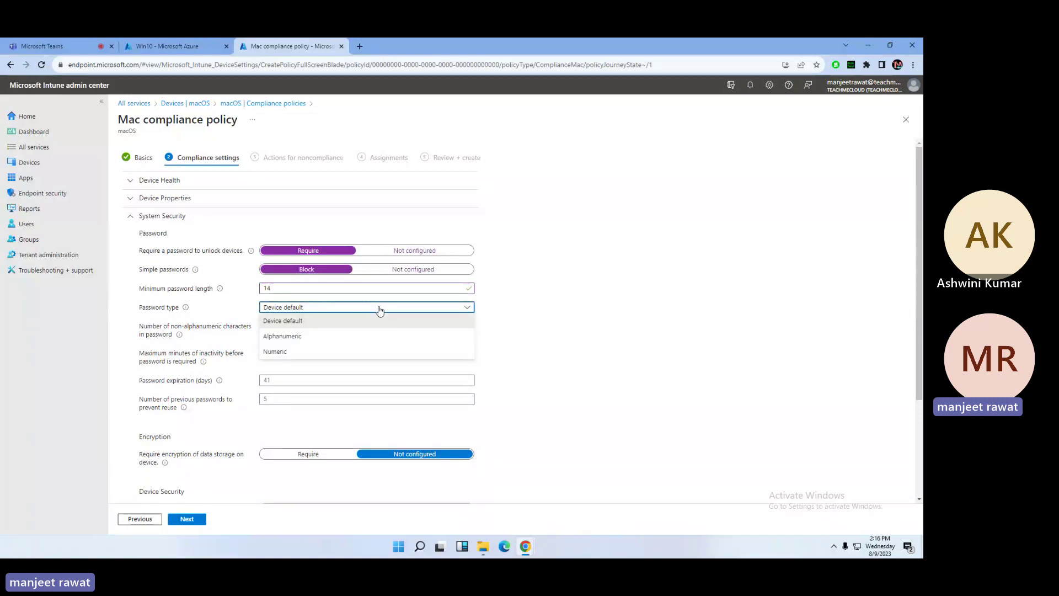
click(298, 337)
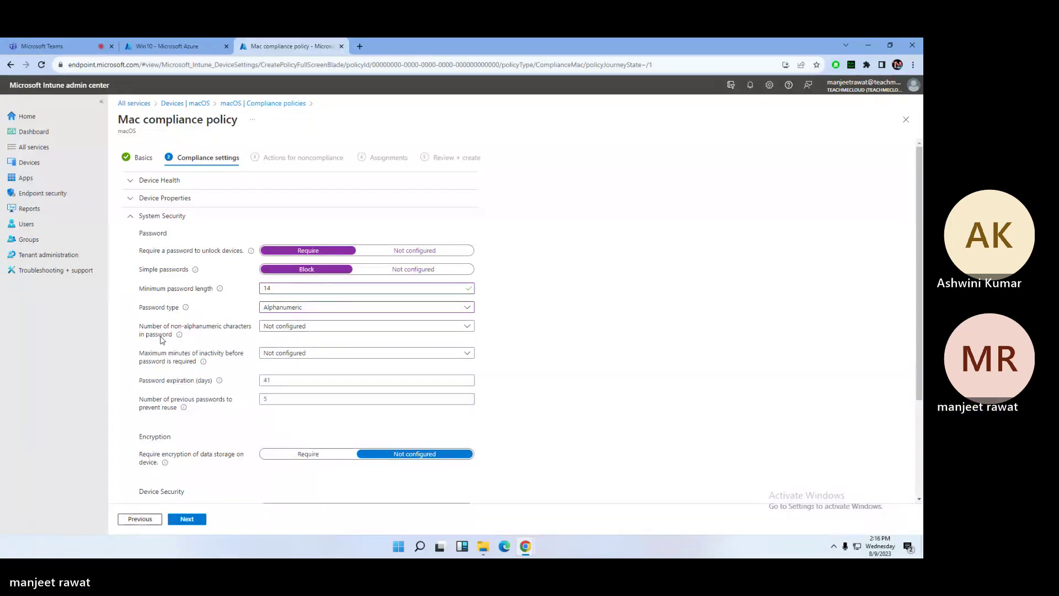
click(315, 329)
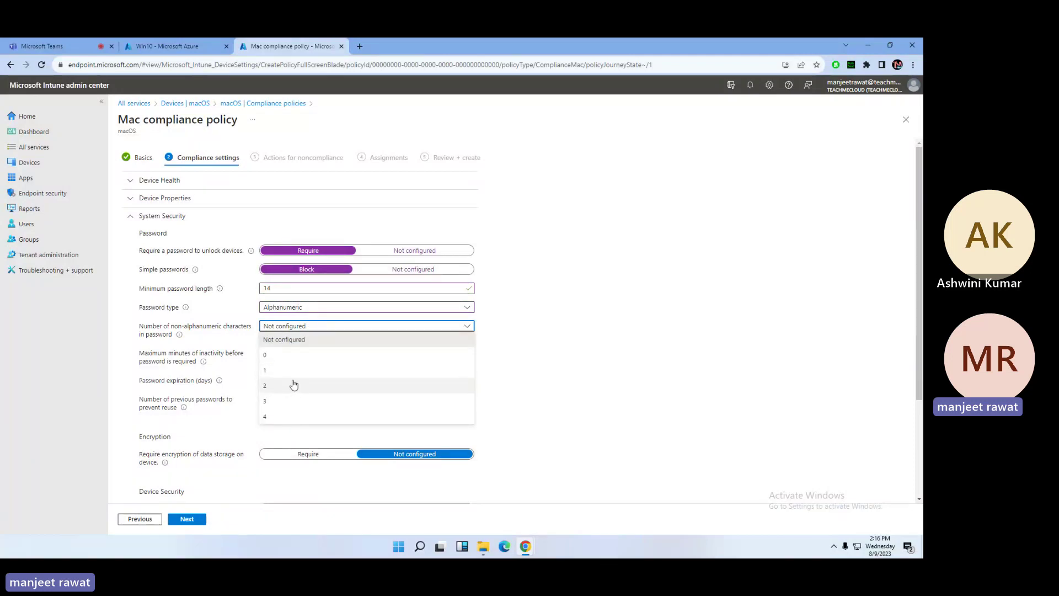
click(278, 371)
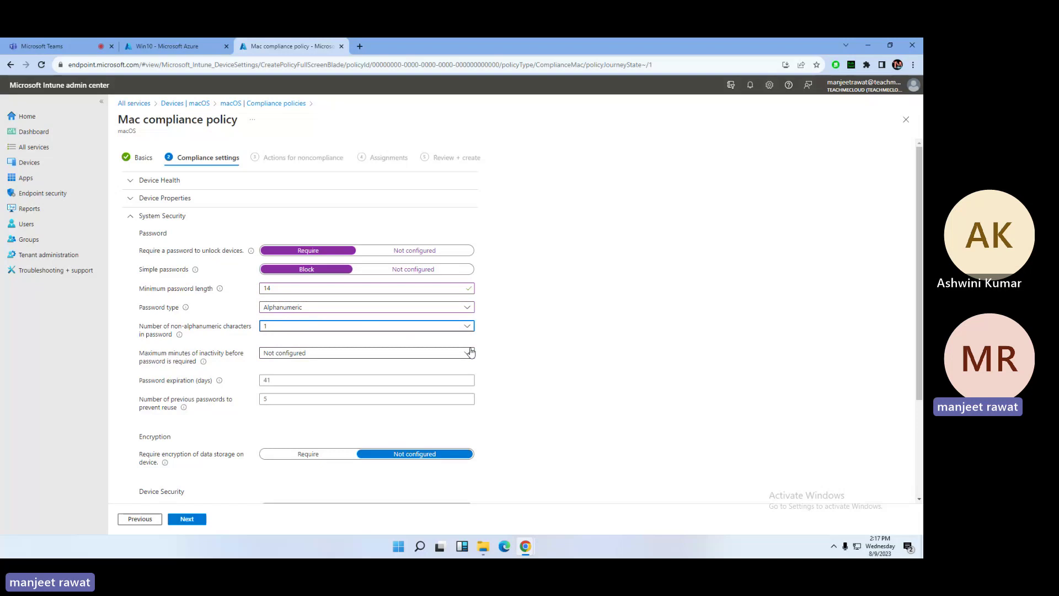
Try 1 minute and 5 minutes as the maximum inactivity before a password is required, and return it to Not configured
click(386, 359)
click(342, 383)
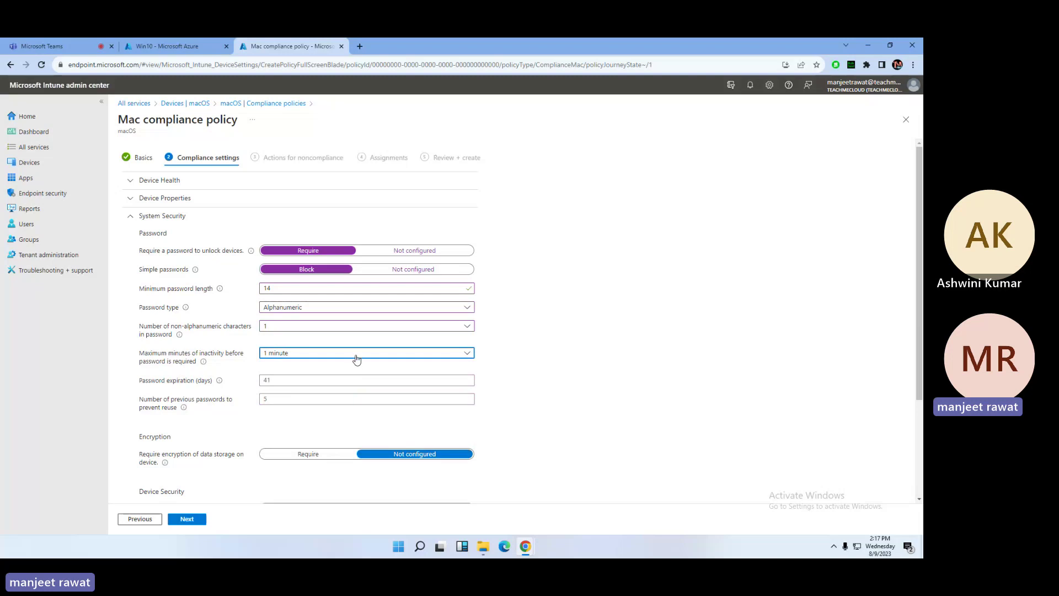
click(355, 359)
click(325, 397)
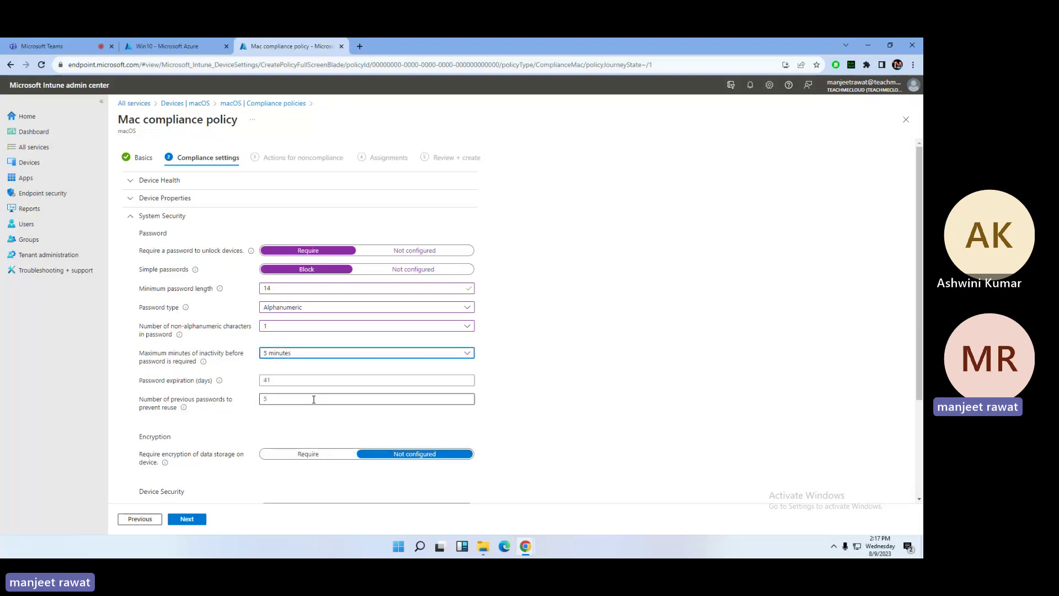
click(359, 354)
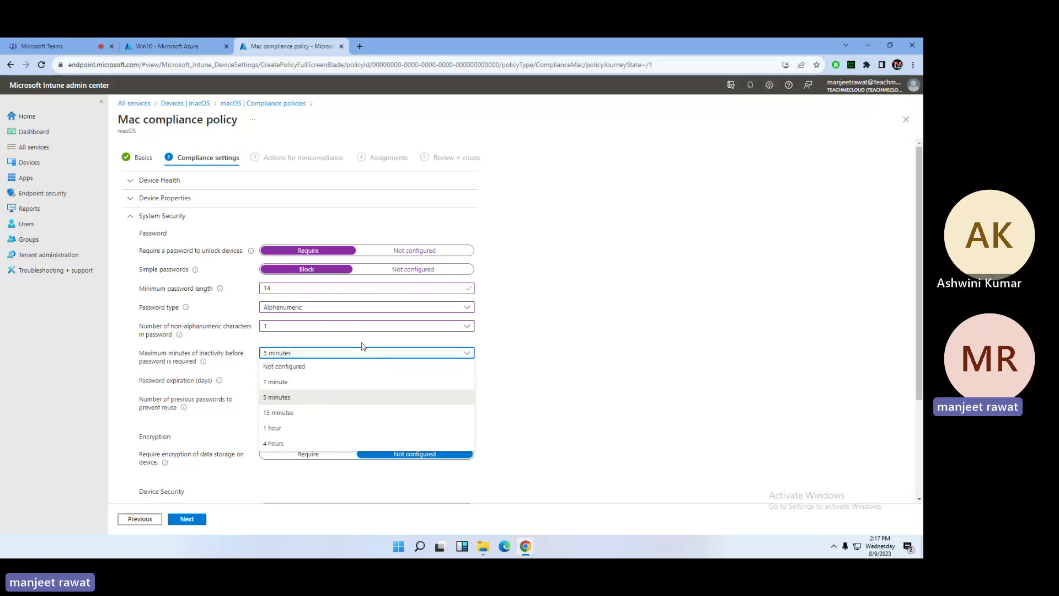
click(320, 399)
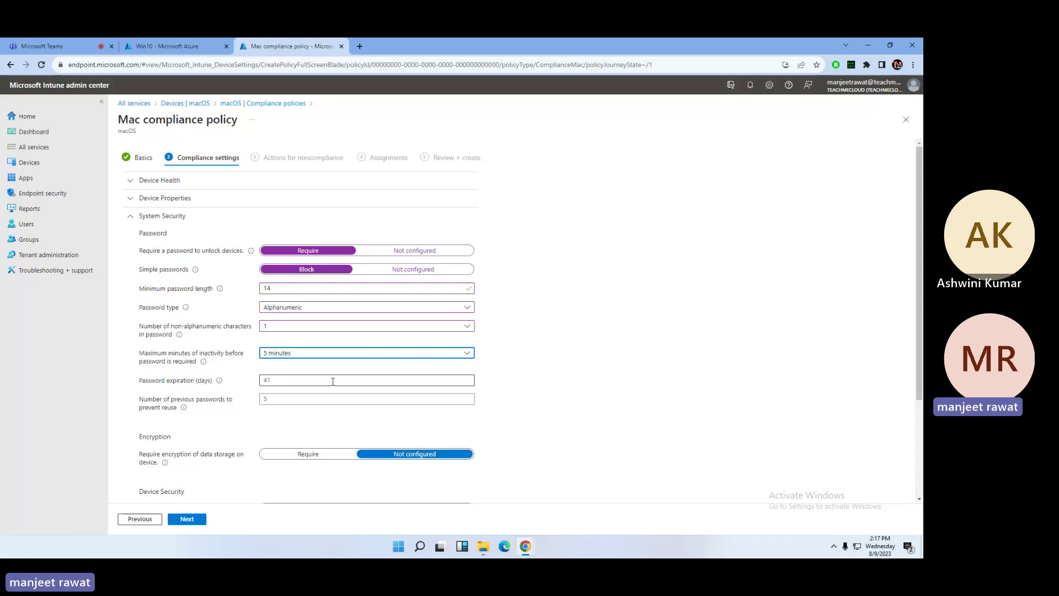
click(352, 355)
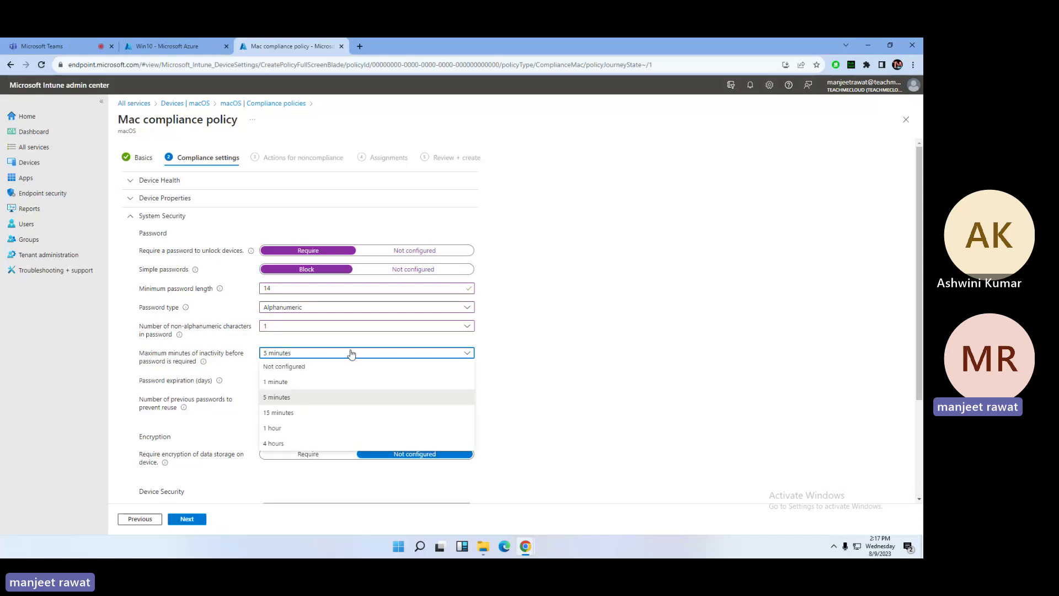
click(295, 365)
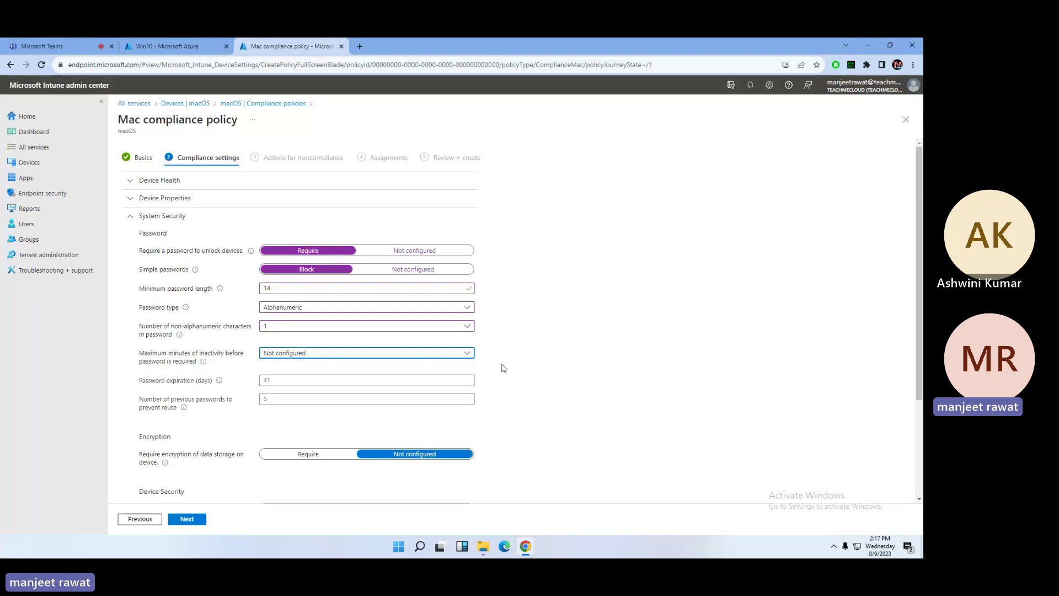
Set the password expiration to 90 days and the number of previous passwords to prevent reuse to 1
click(284, 380)
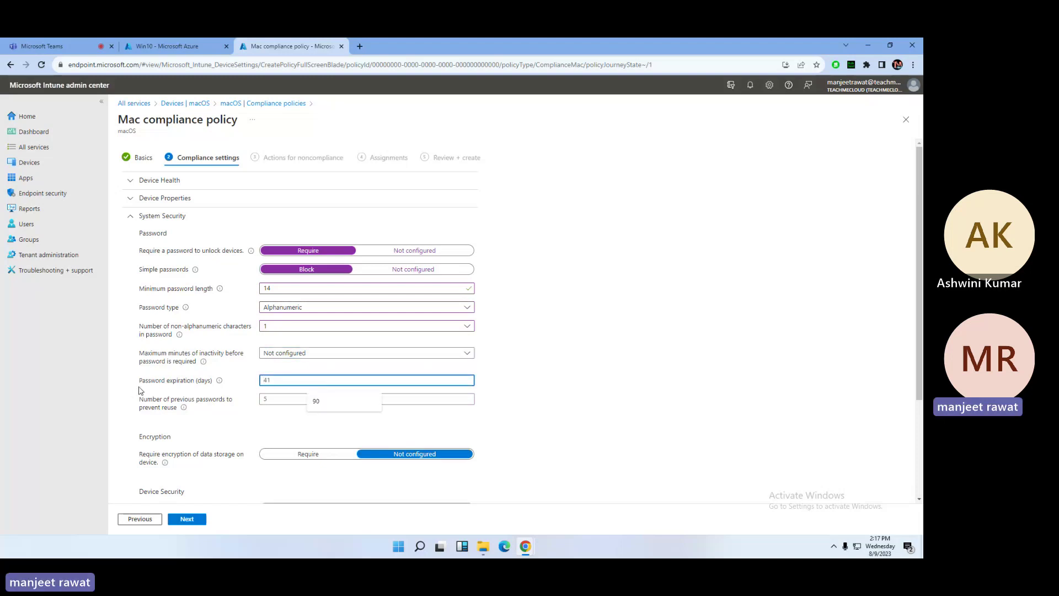
click(319, 401)
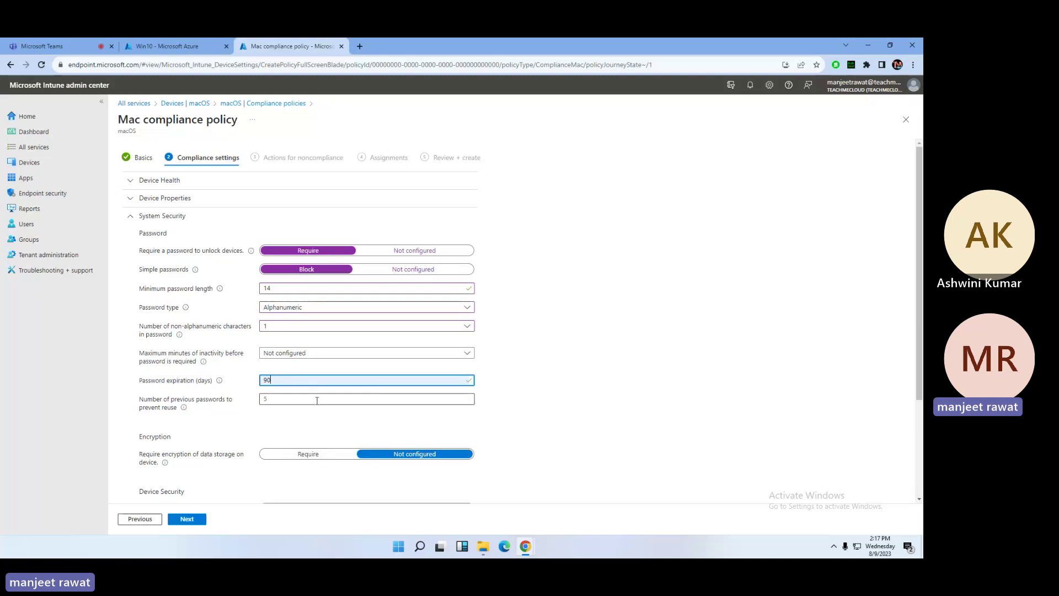
click(317, 401)
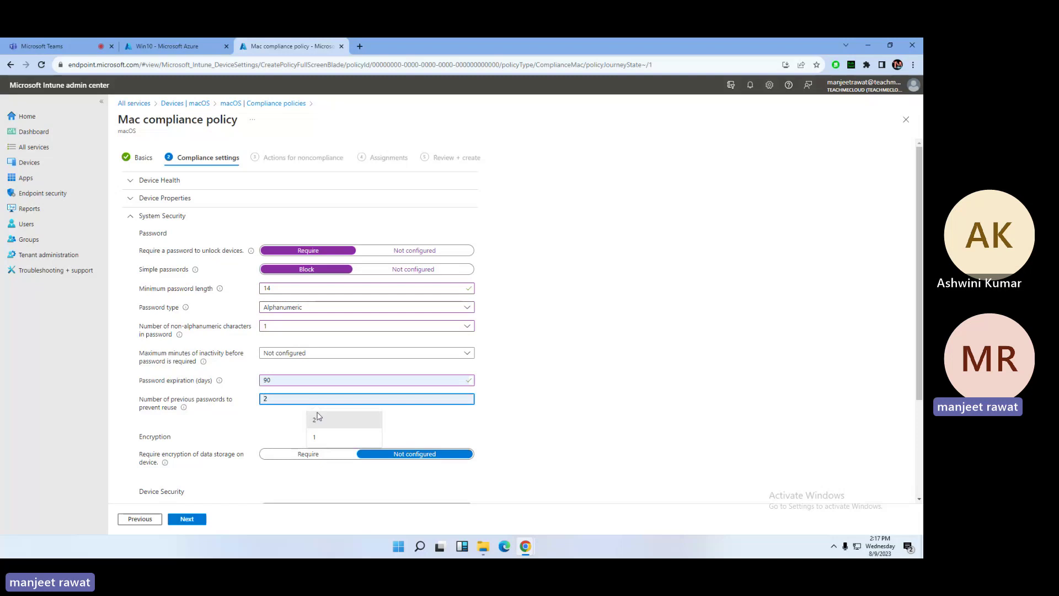
click(333, 436)
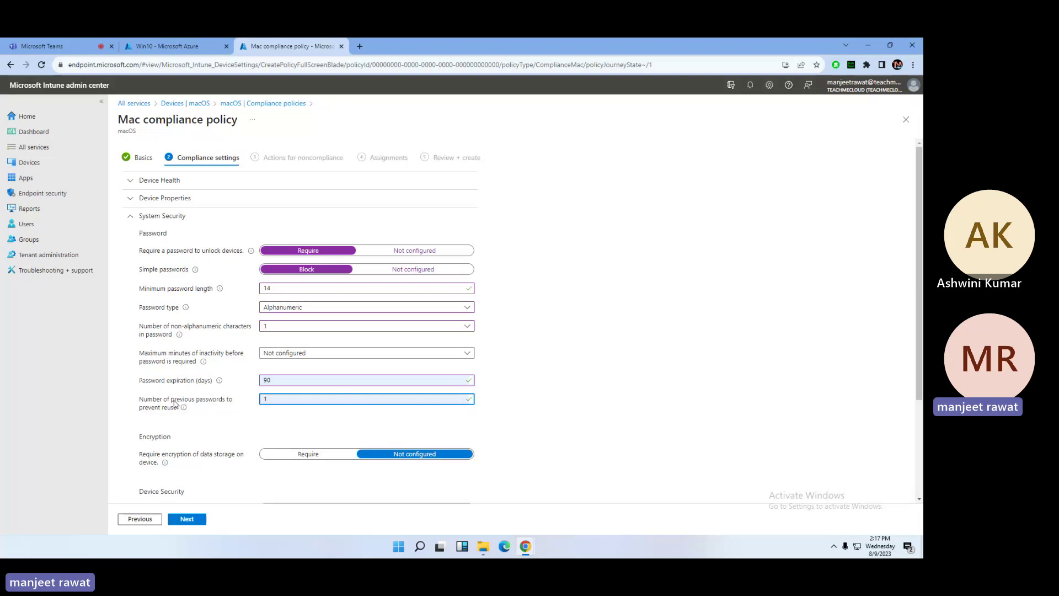
Try 5 as the number of previous passwords to prevent reuse, and set it back to 1
drag(173, 402, 232, 403)
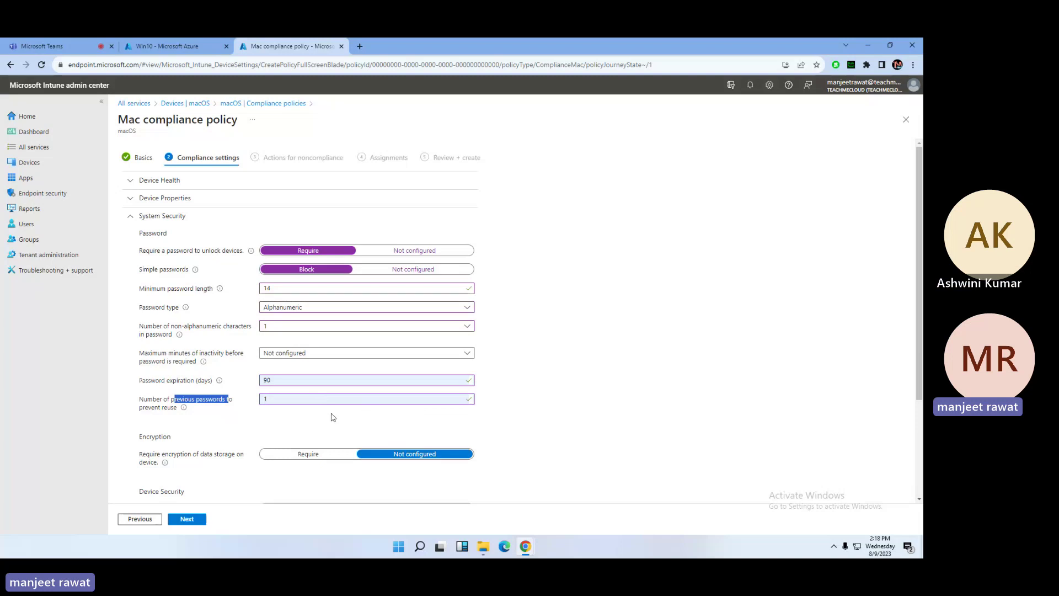
click(298, 401)
key(BackSpace)
text(5)
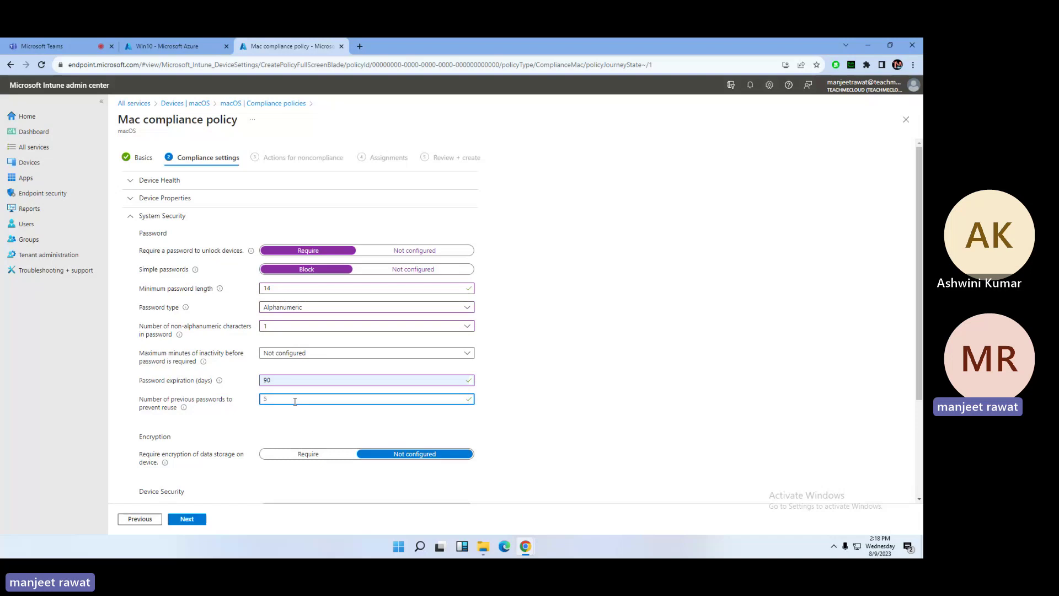
click(496, 394)
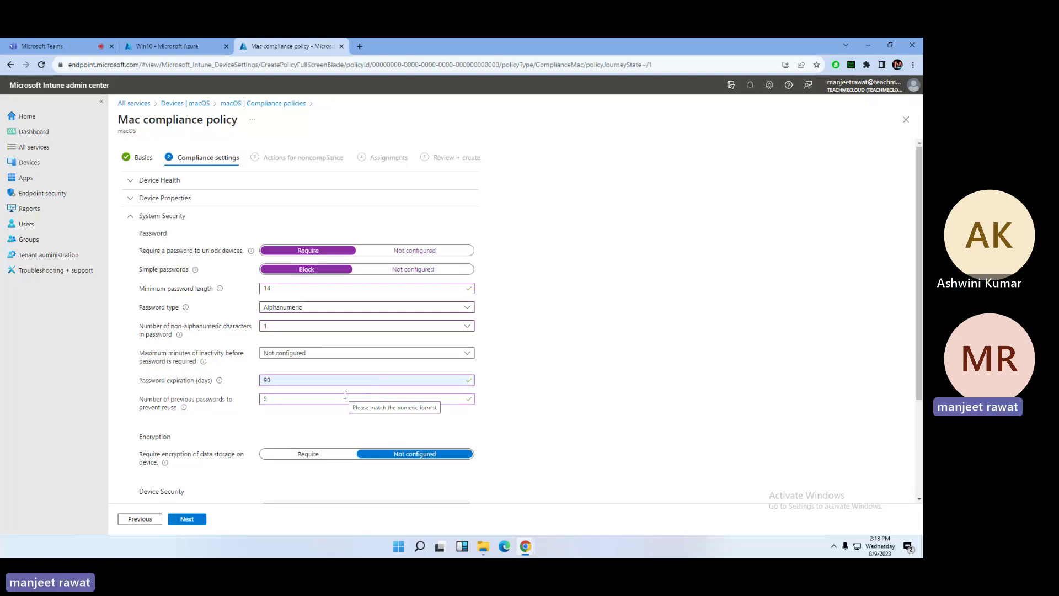
key(BackSpace)
text(1)
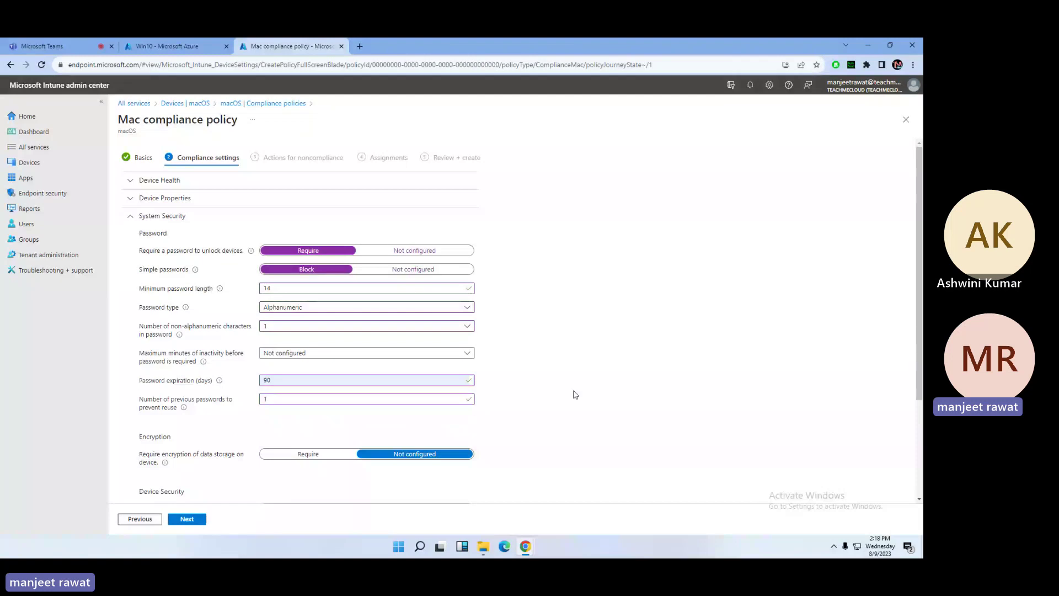
Enable the firewall under device security, and try blocking incoming connections before returning them to Not configured
scroll(575, 394, down, 2)
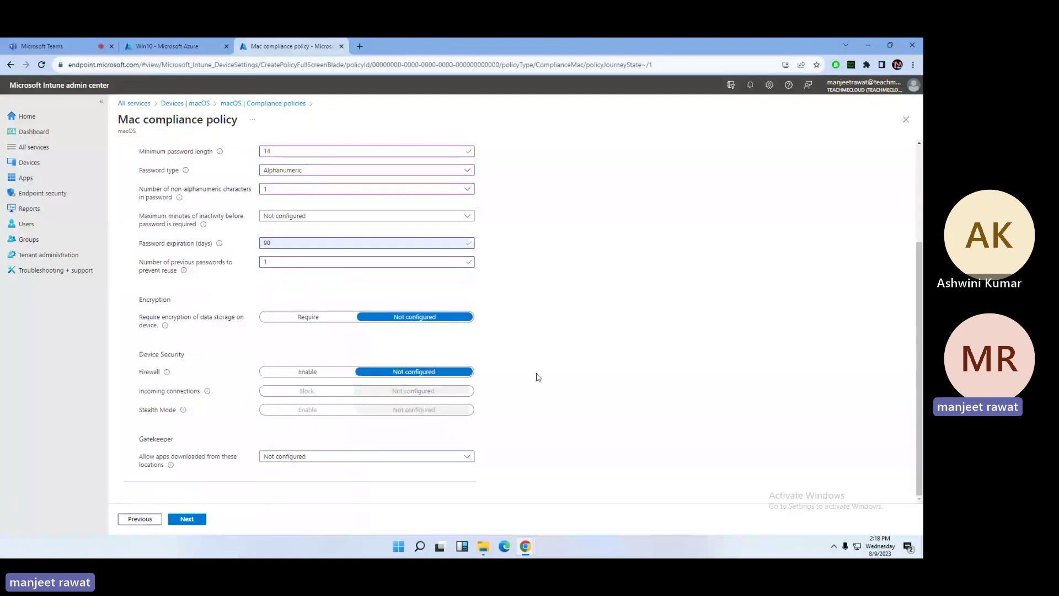
click(350, 374)
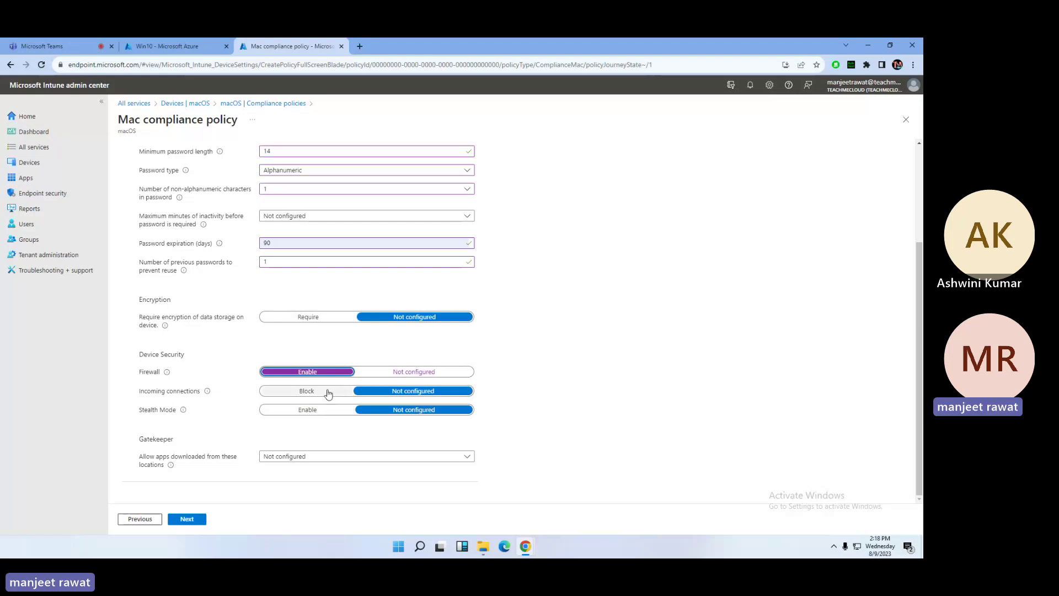
click(298, 395)
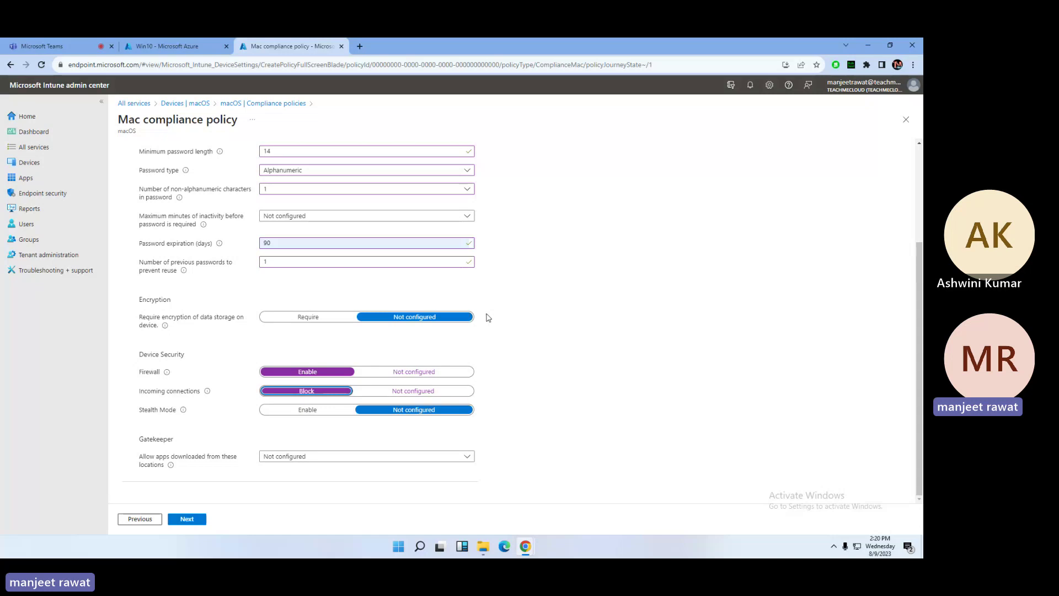
click(440, 390)
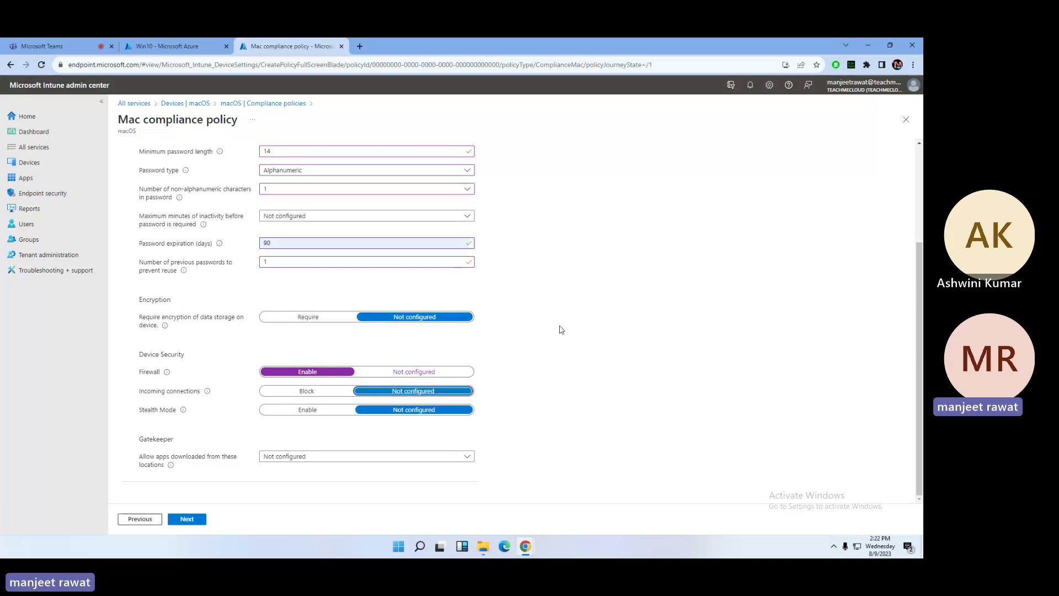
scroll(667, 310, up, 3)
scroll(707, 383, down, 3)
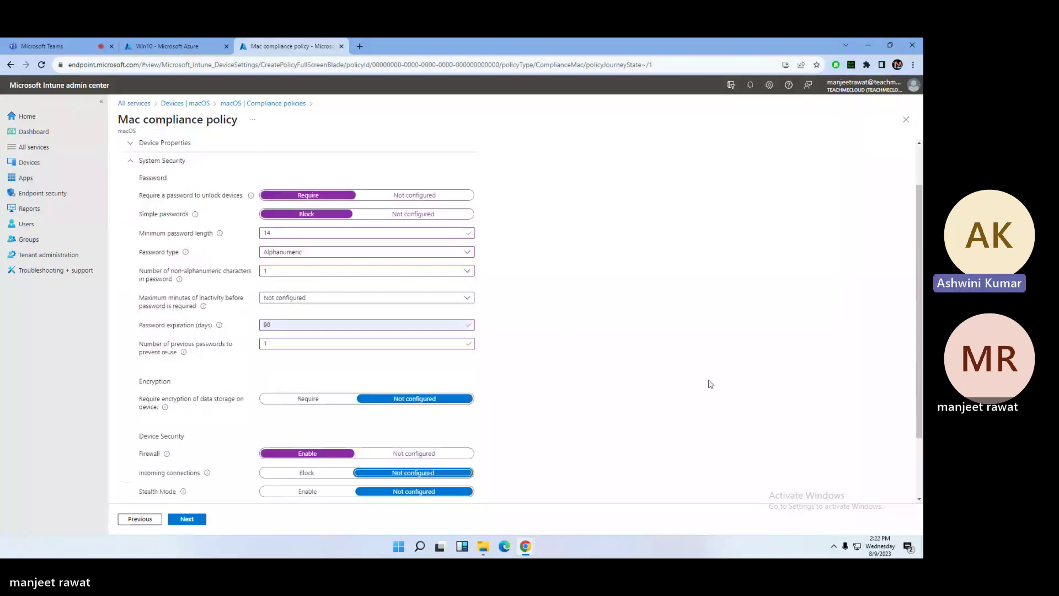
scroll(709, 384, up, 3)
scroll(706, 383, down, 3)
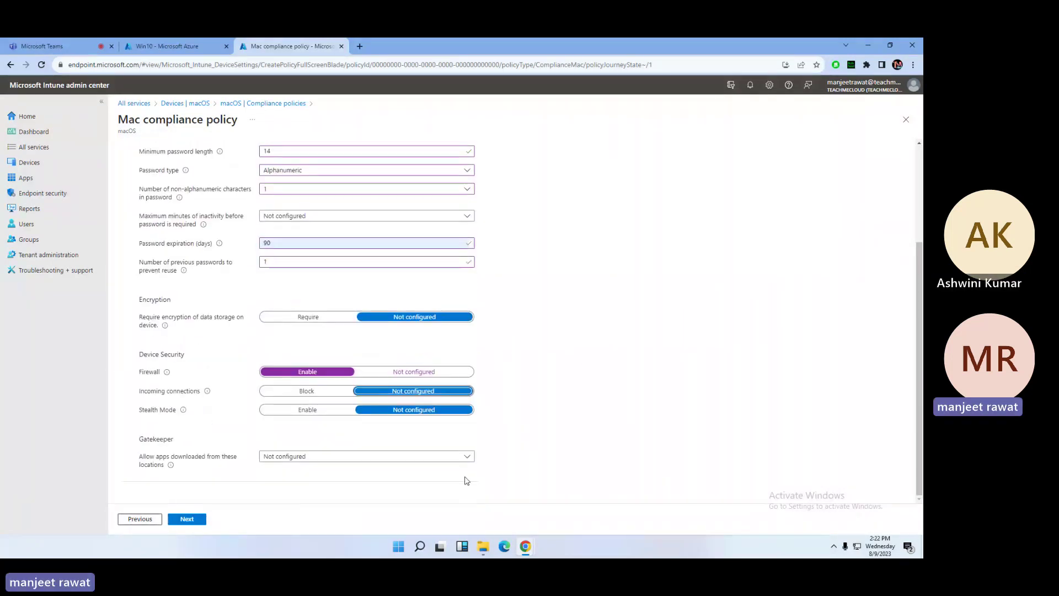
Switch to Windows Settings, view the Access work or school page of the accounts settings, and close Settings
right_click(398, 546)
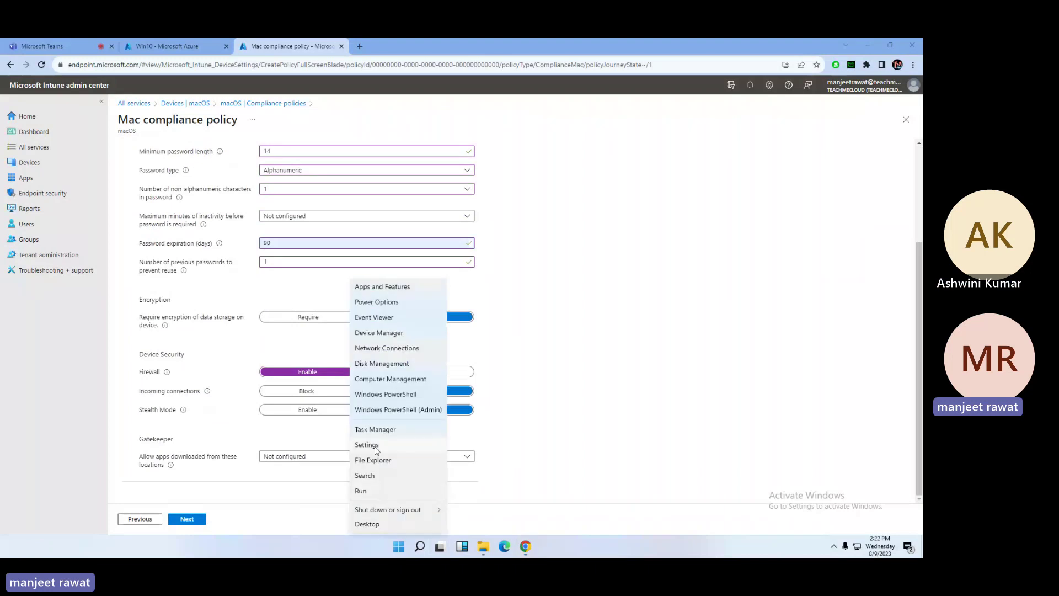
click(398, 549)
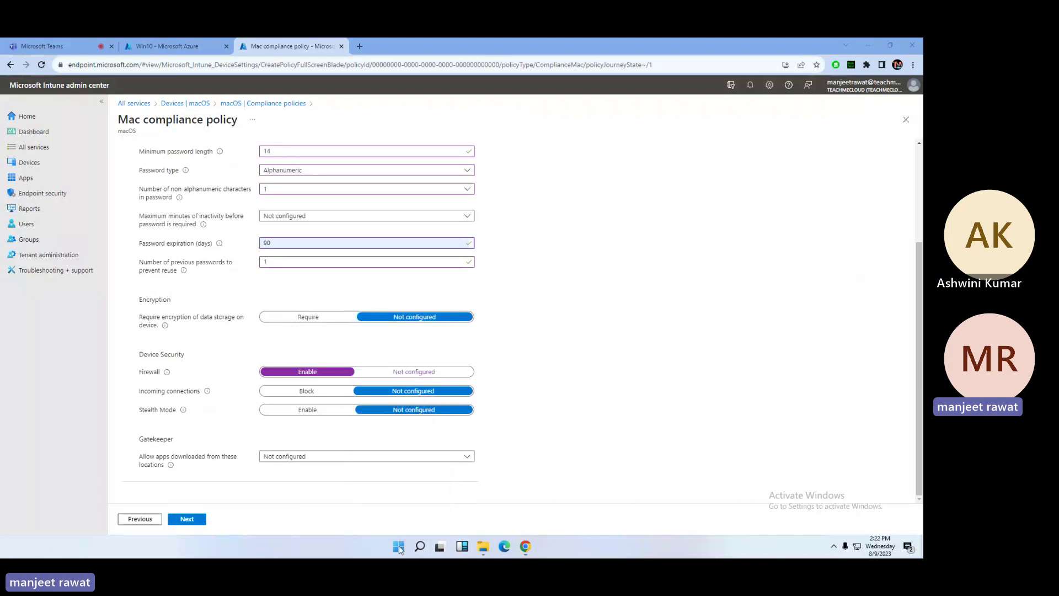
right_click(396, 552)
click(380, 441)
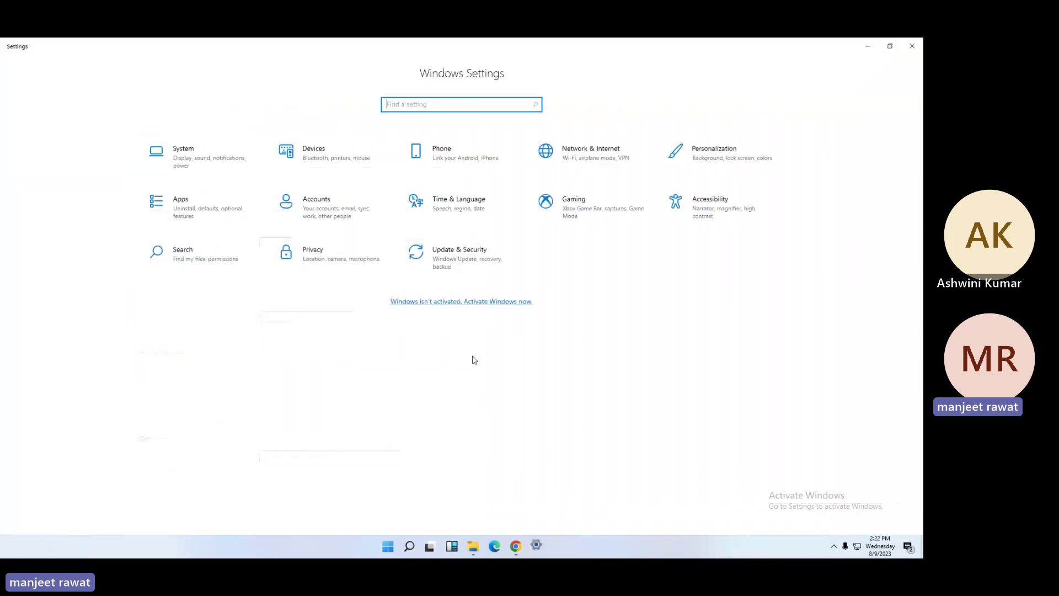
click(218, 200)
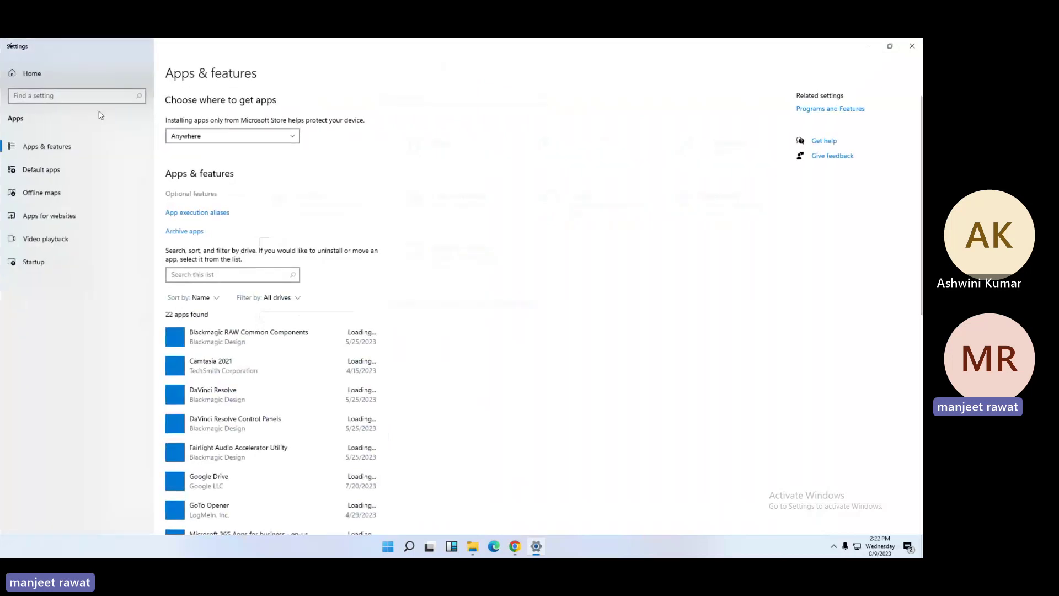
click(11, 45)
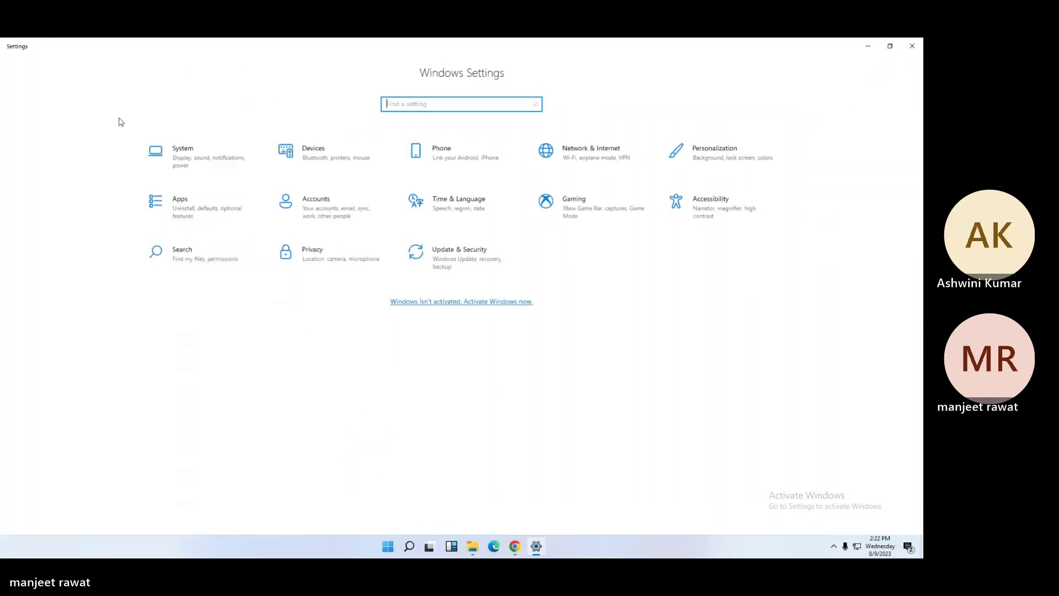
click(326, 215)
click(58, 222)
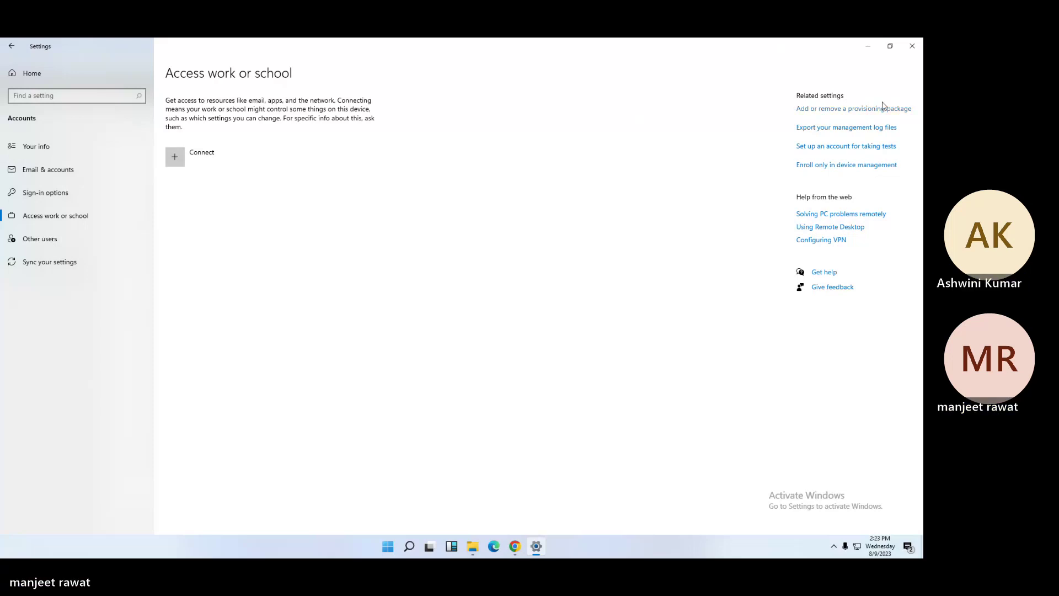
click(911, 46)
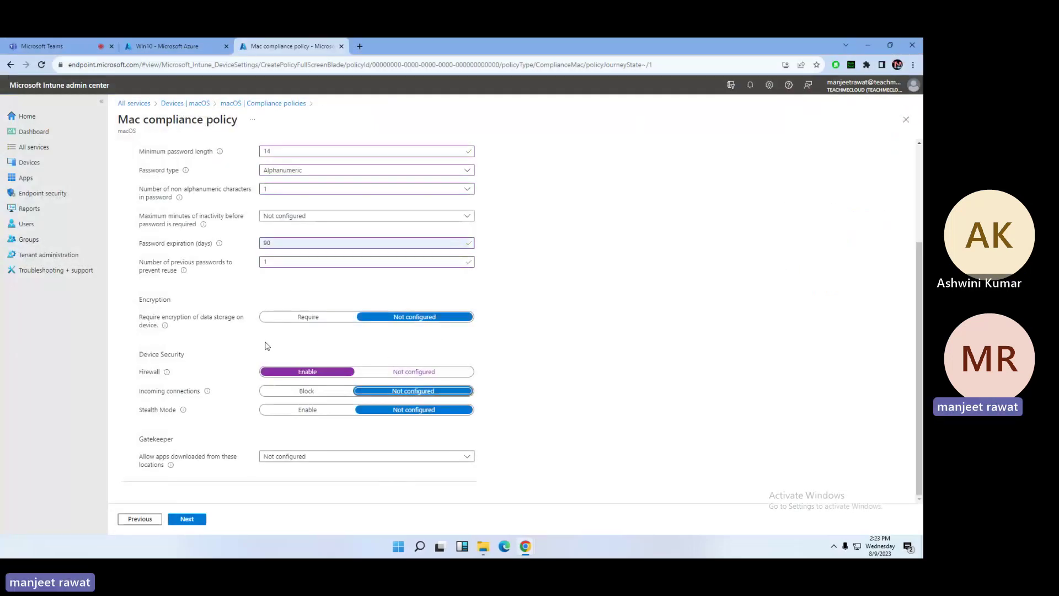
Accept the compliance settings and continue to the actions for noncompliance
scroll(286, 318, up, 2)
scroll(390, 303, down, 2)
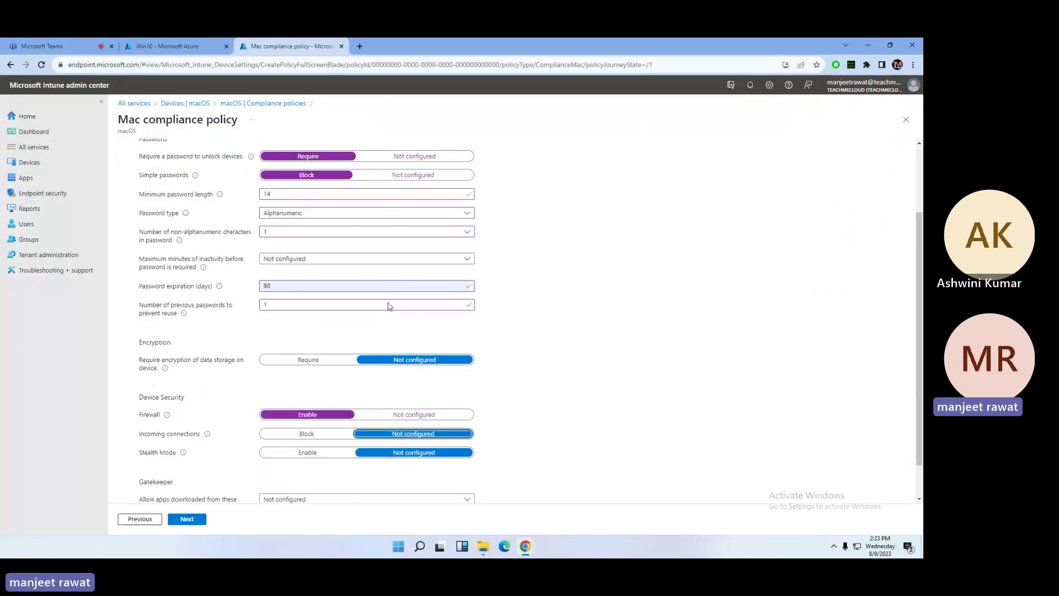
click(187, 518)
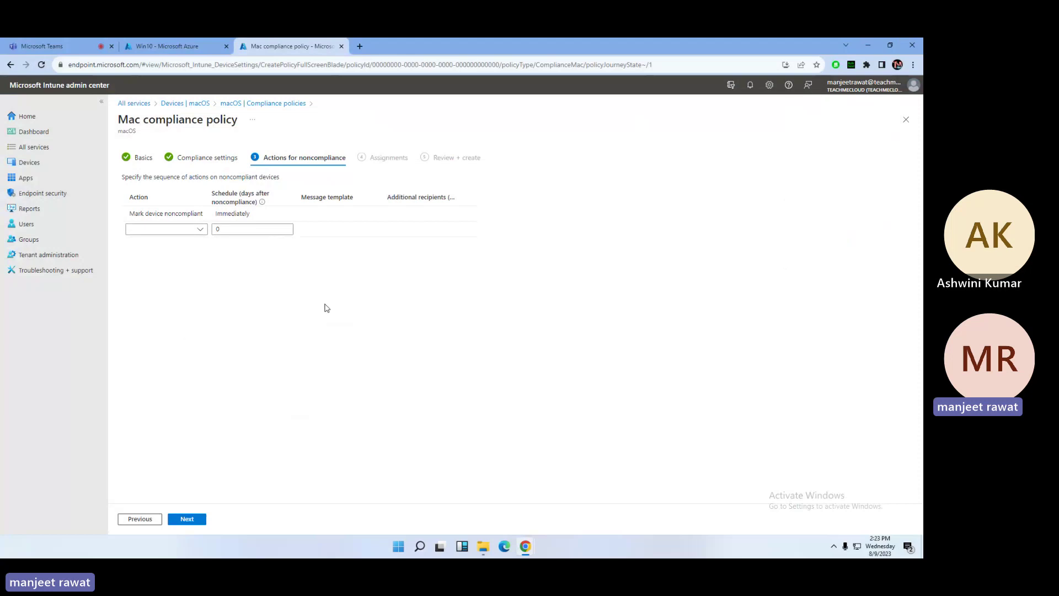
Open the Intune admin center home page in a separate browser tab and sign in with the already signed-in organization account
right_click(32, 88)
click(61, 91)
click(396, 40)
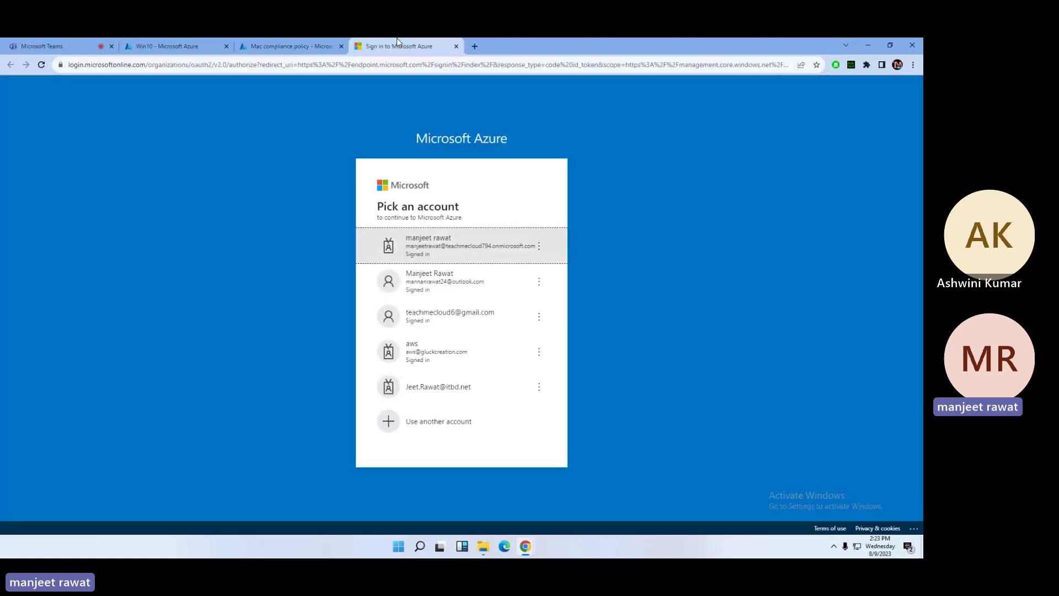
click(452, 254)
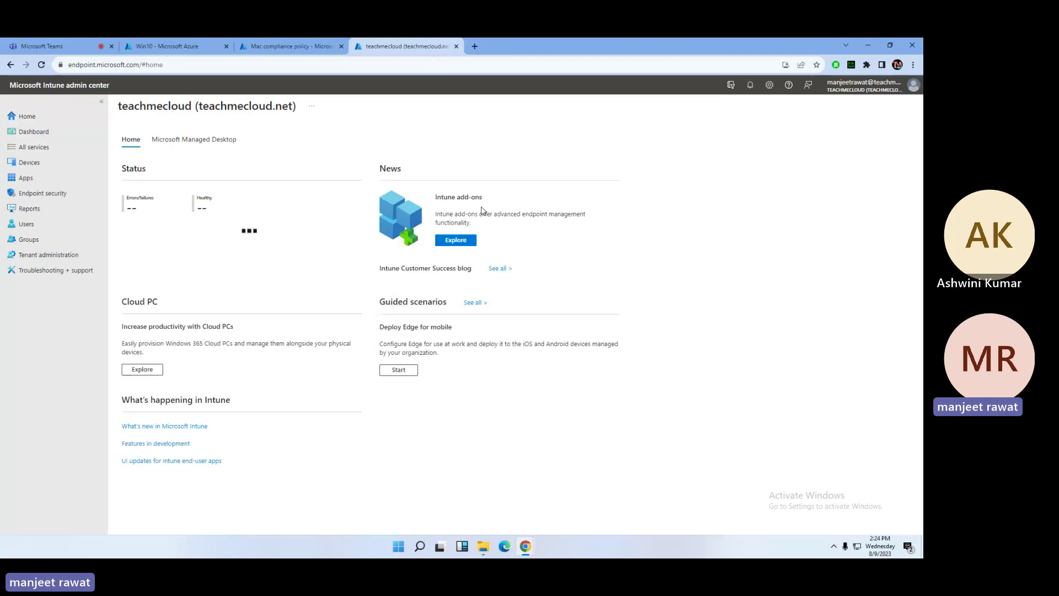
Open the enrolled MacBook Air from the macOS devices list and review its ownership, compliance and operating system details
click(28, 165)
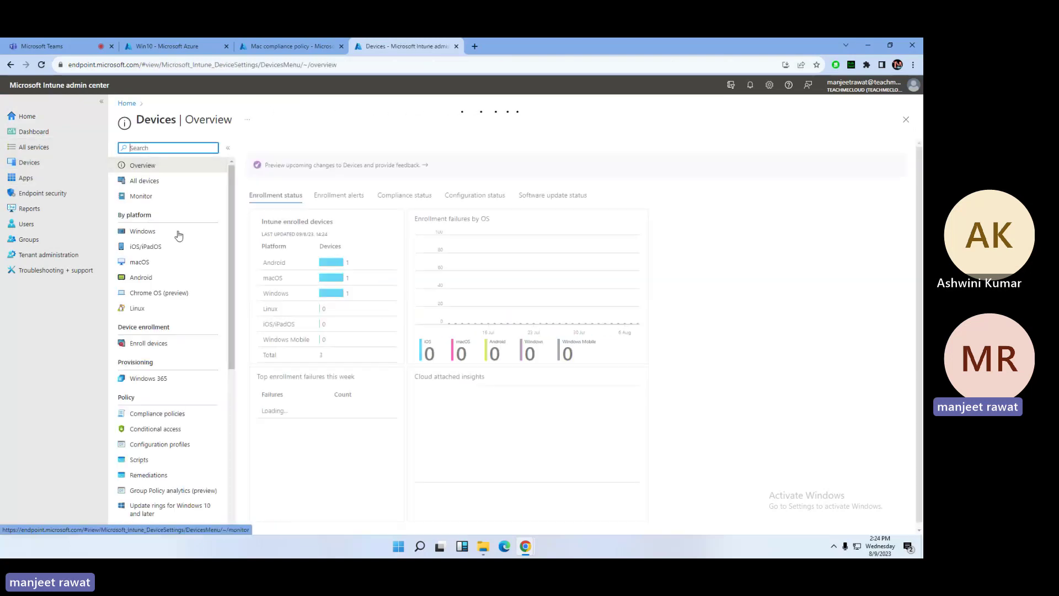
click(145, 263)
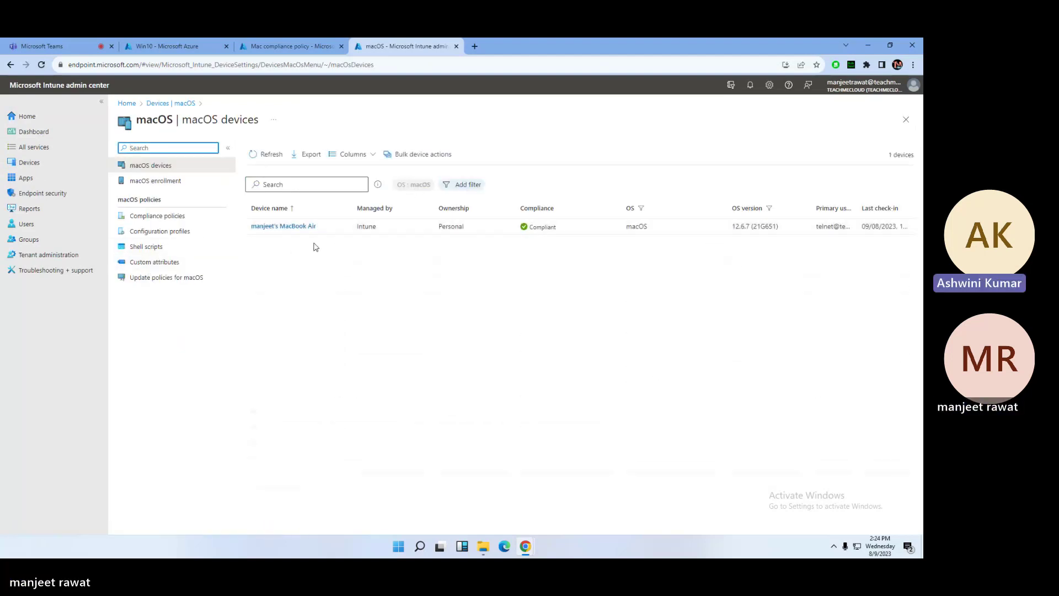
click(298, 228)
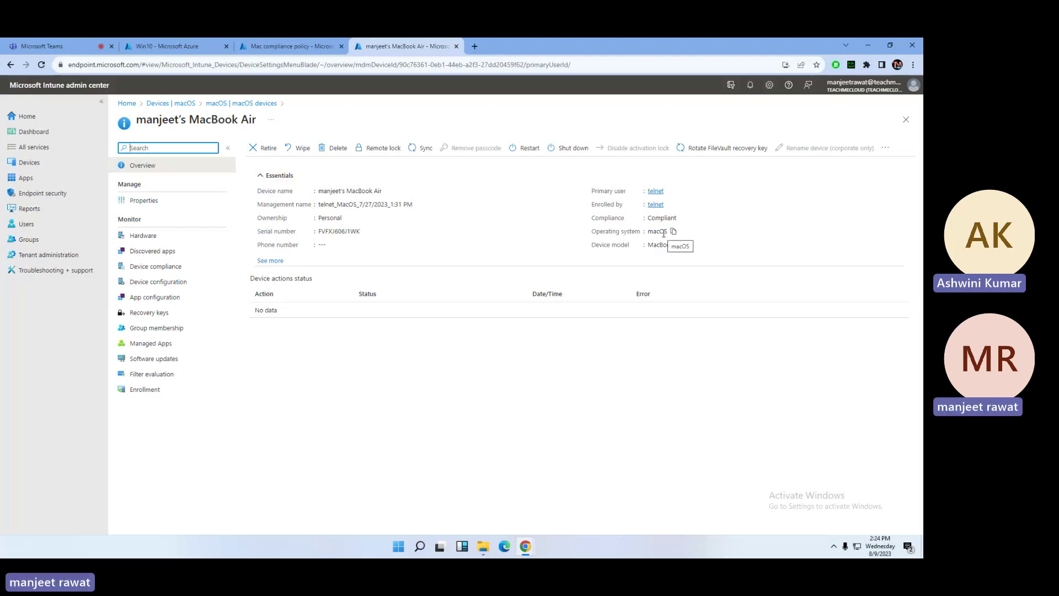
click(673, 231)
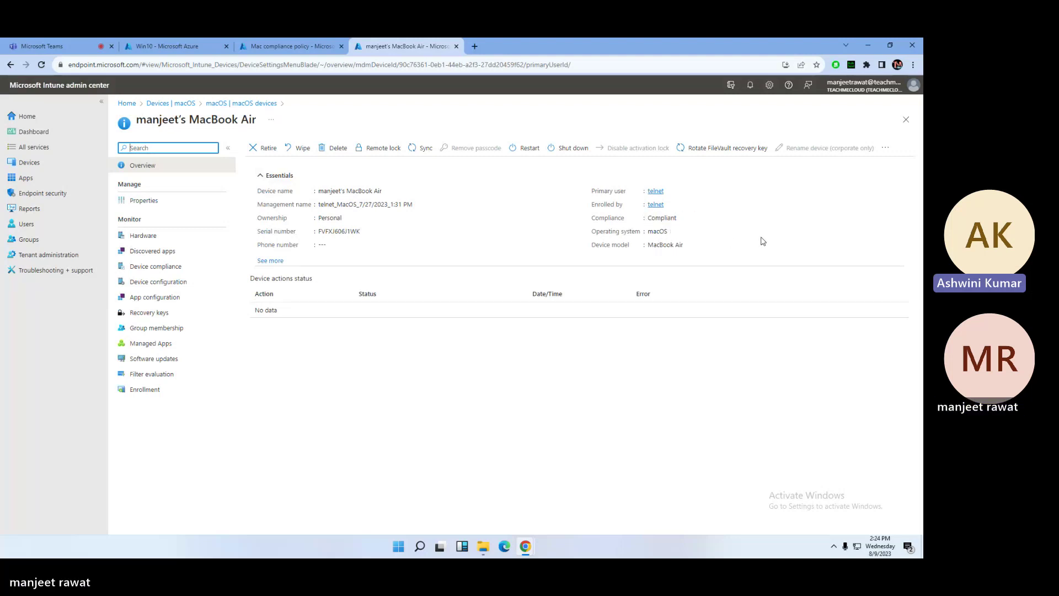
click(317, 46)
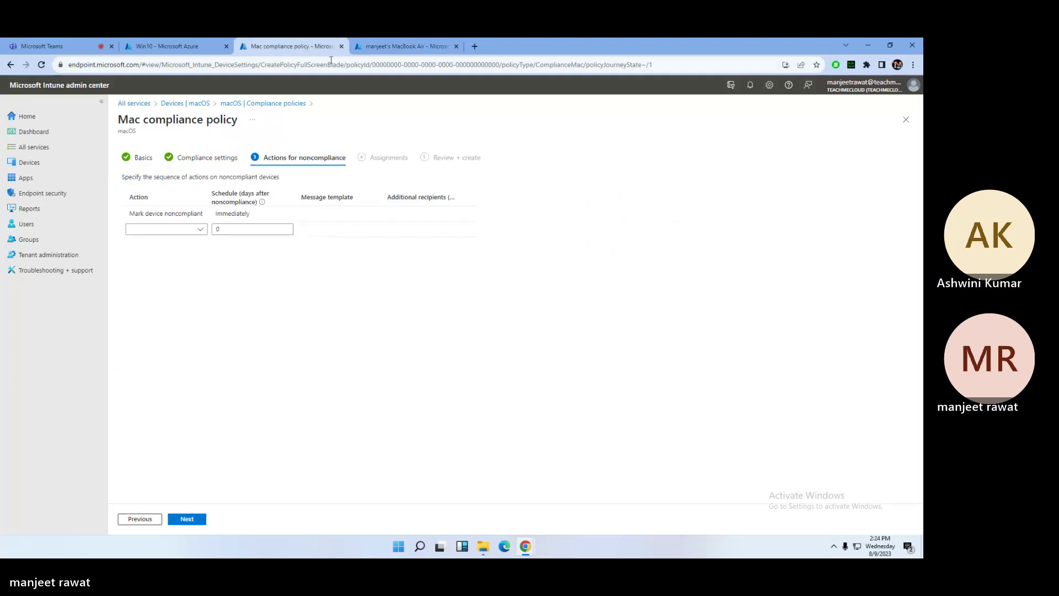
click(404, 46)
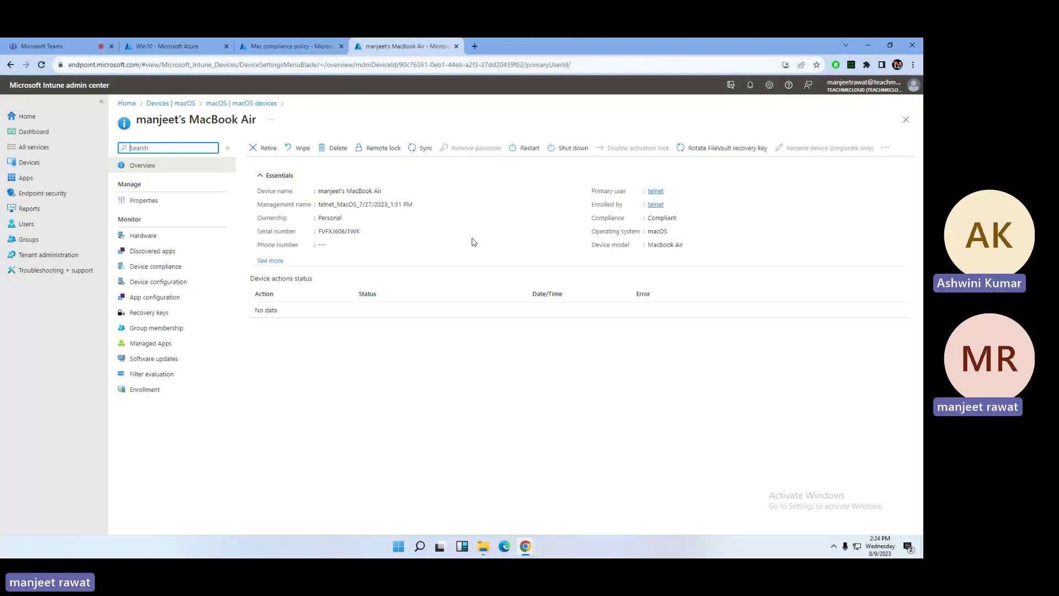
Return to the Mac compliance policy and continue to its assignments without adding another action for noncompliance
click(333, 47)
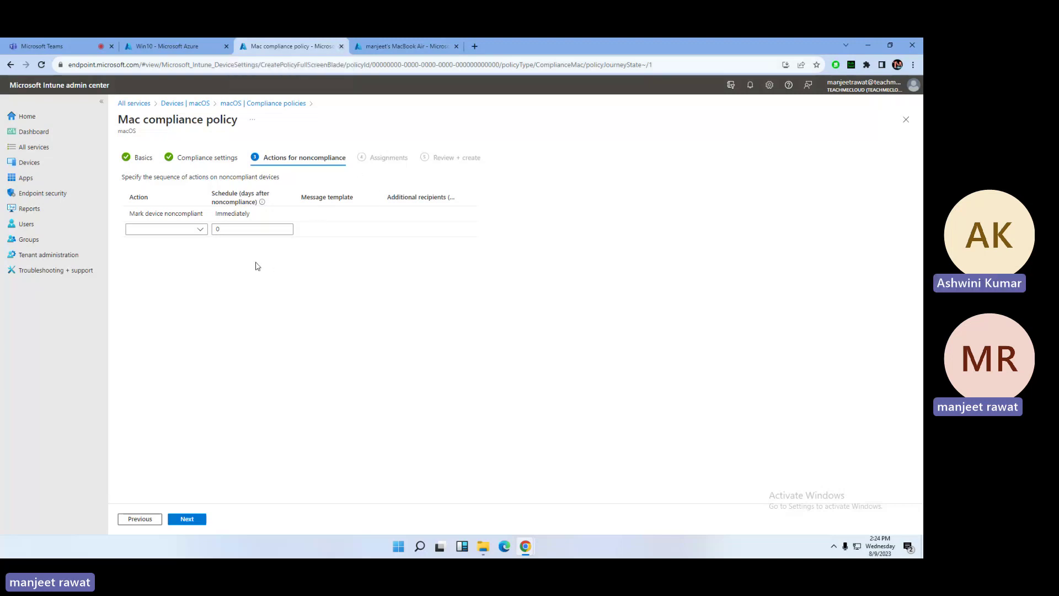
click(178, 517)
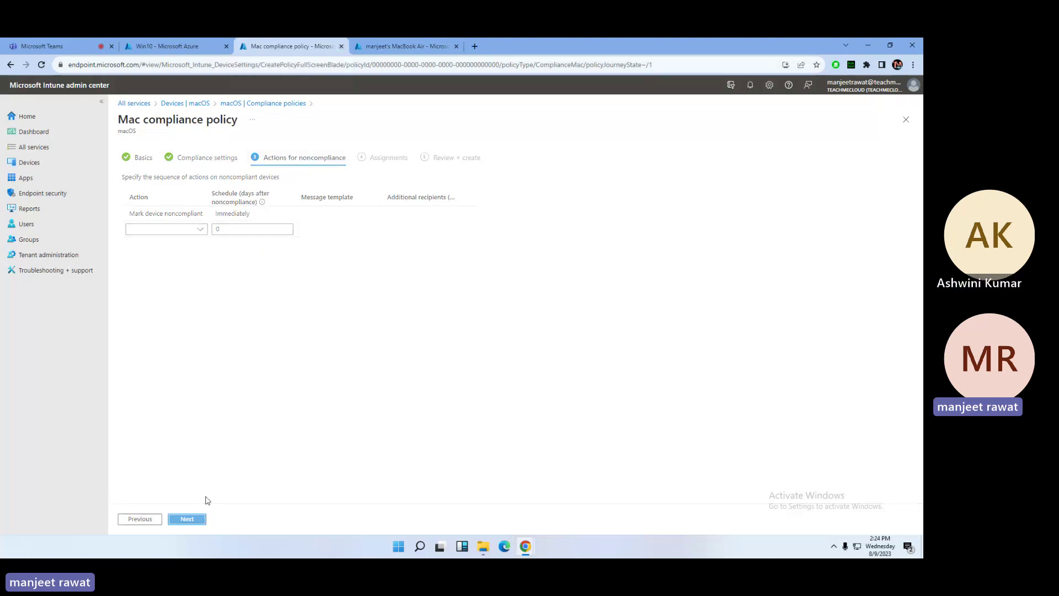
click(430, 44)
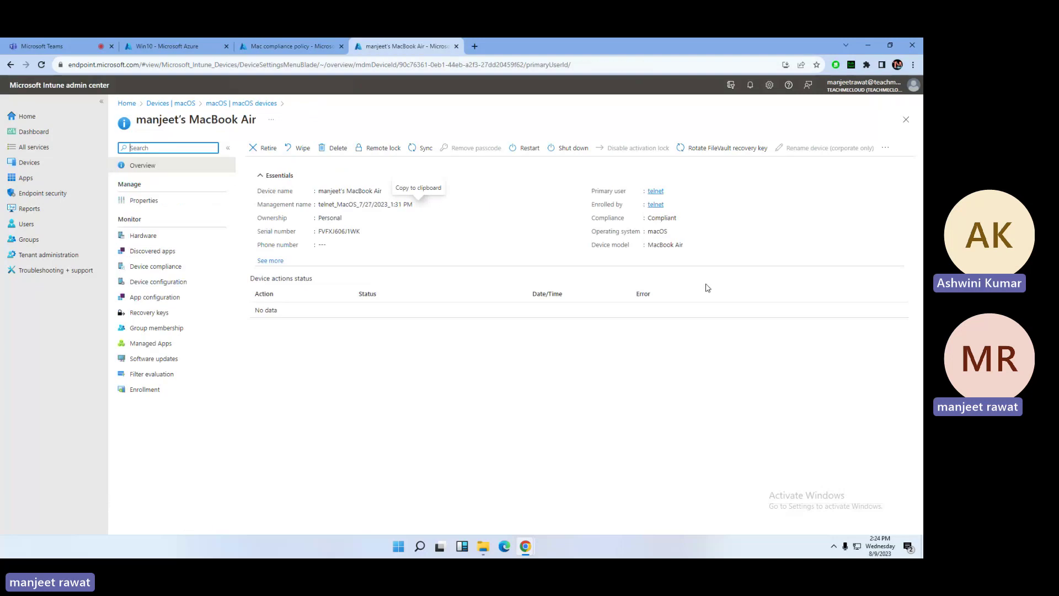
click(312, 44)
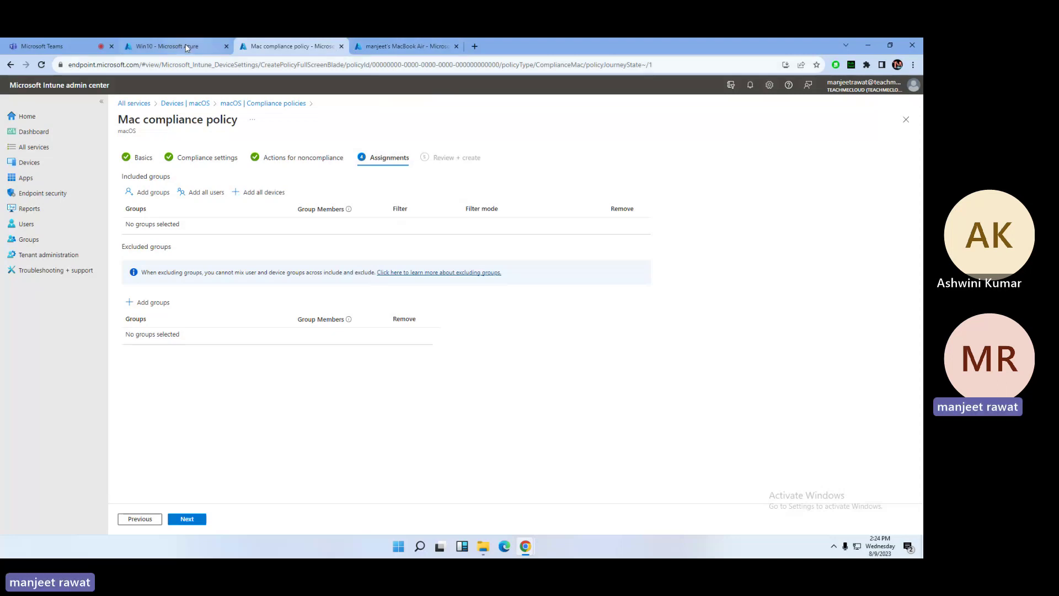
click(166, 46)
click(292, 45)
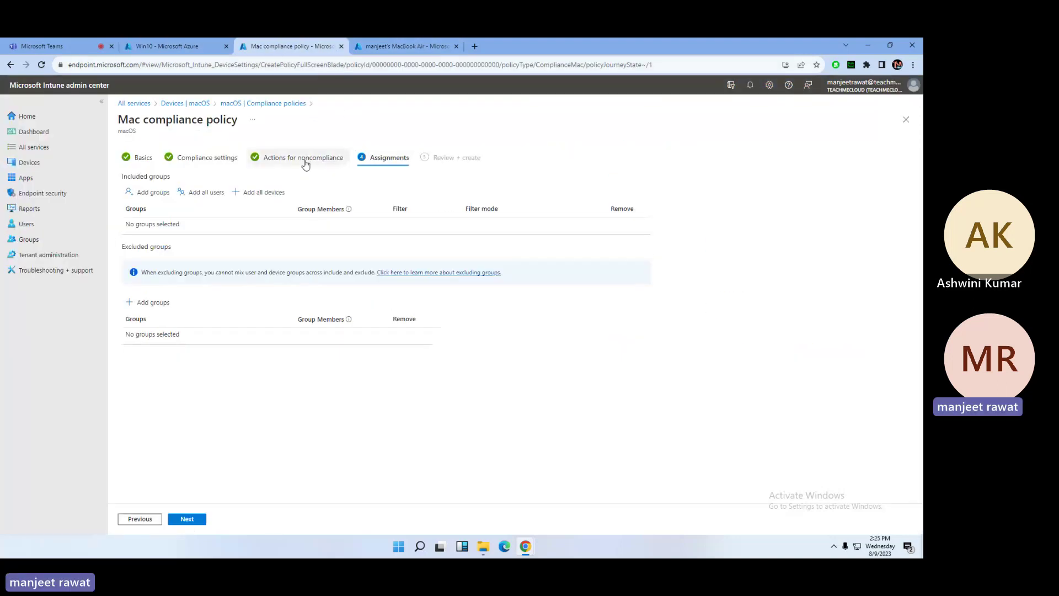
Leave the Mac compliance policy through All services and open the Endpoint security overview
click(134, 104)
click(502, 133)
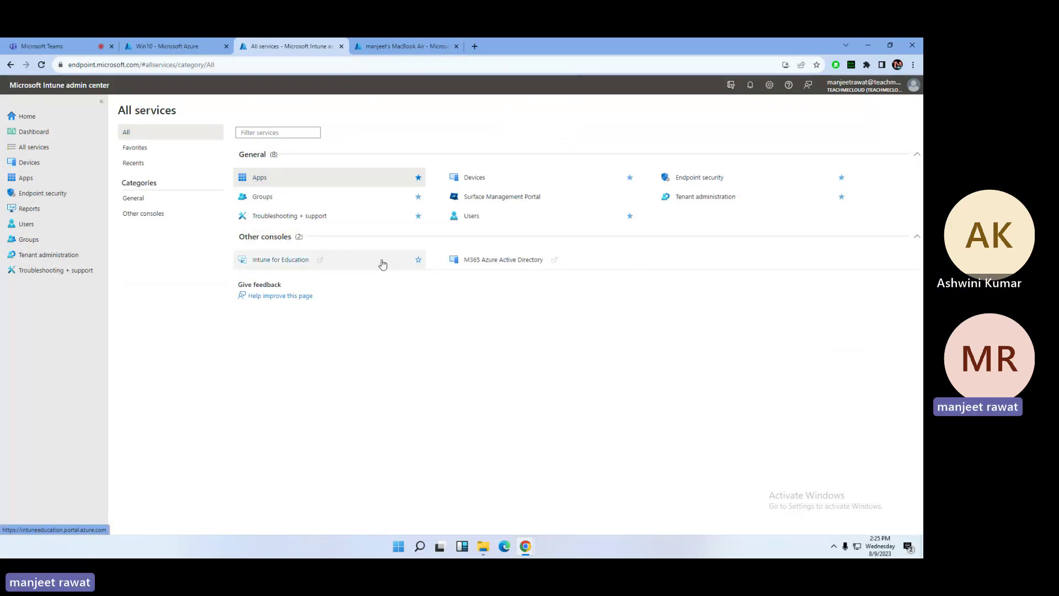
click(81, 165)
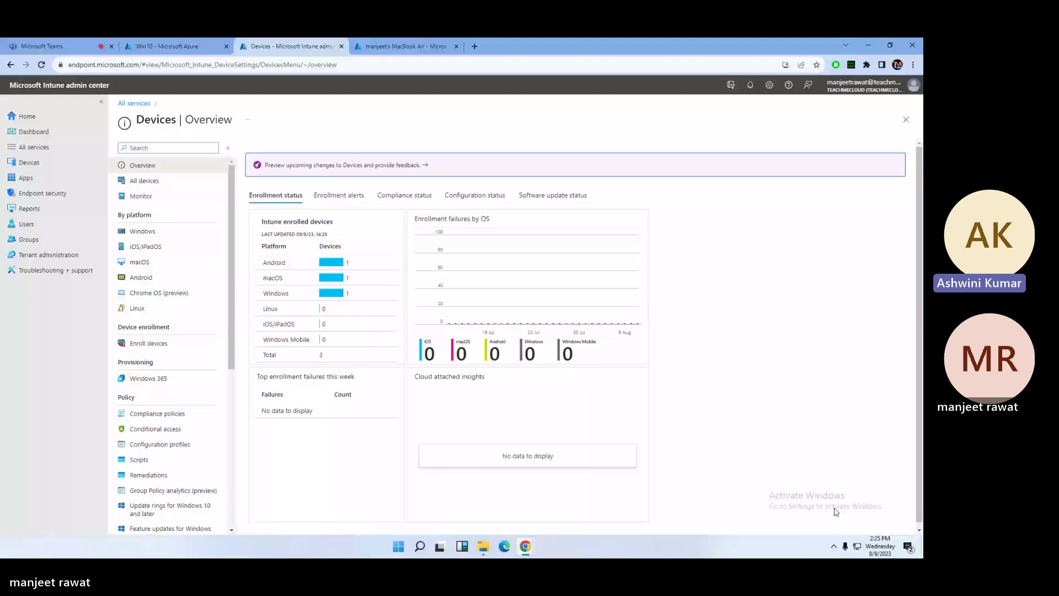
click(42, 193)
click(166, 46)
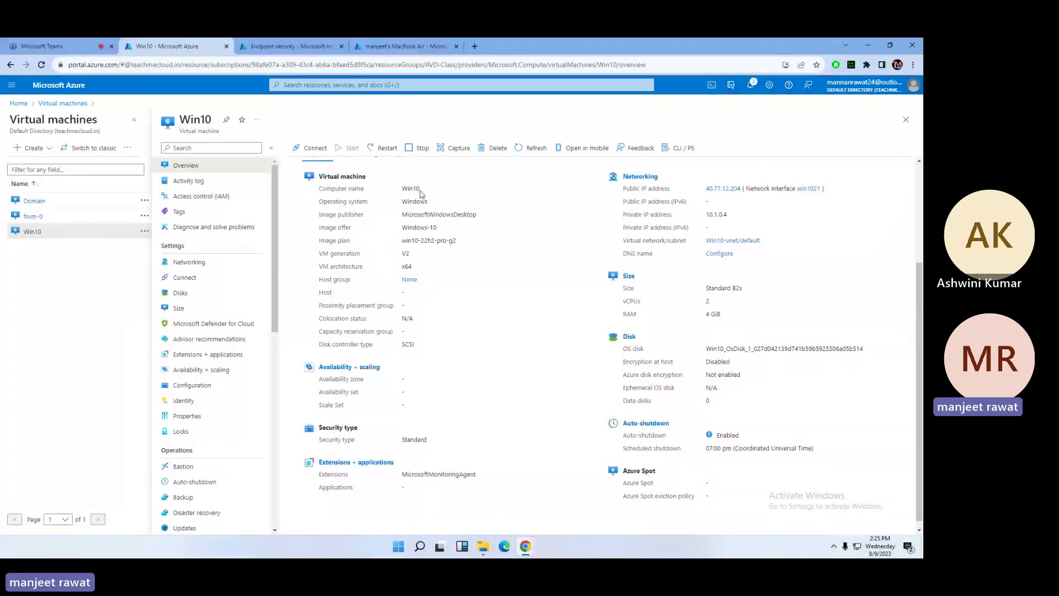
click(263, 48)
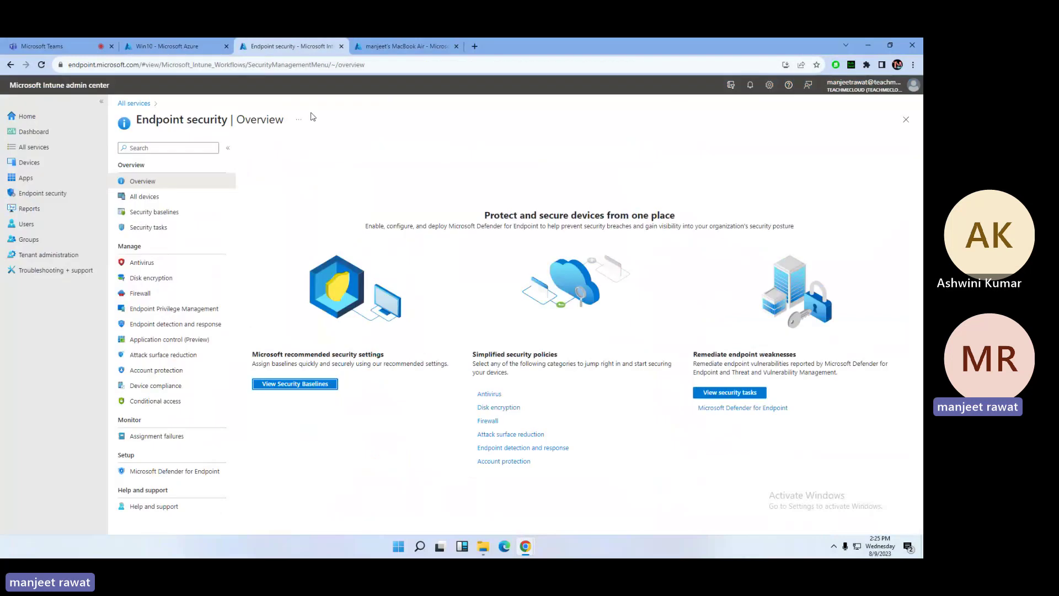
In the browser tab showing the MacBook Air, go back to Devices and open the list of Windows devices
click(399, 44)
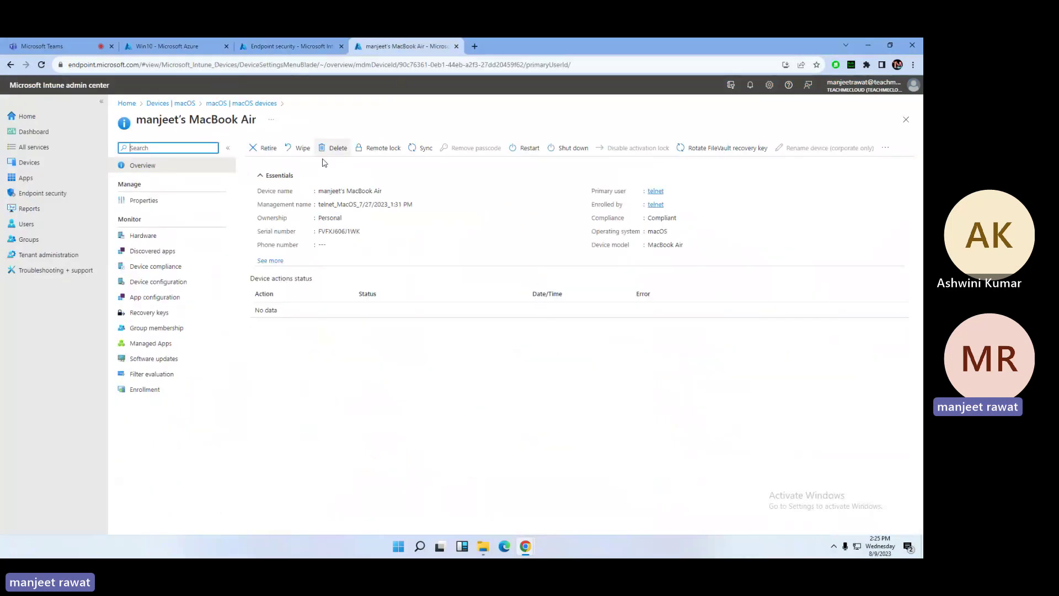
click(210, 105)
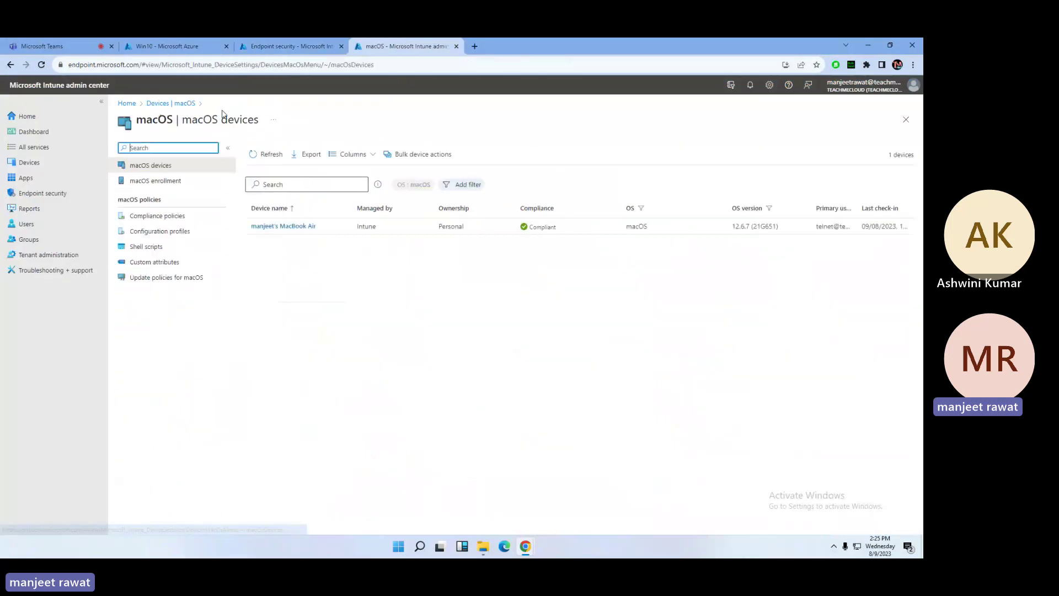
click(168, 103)
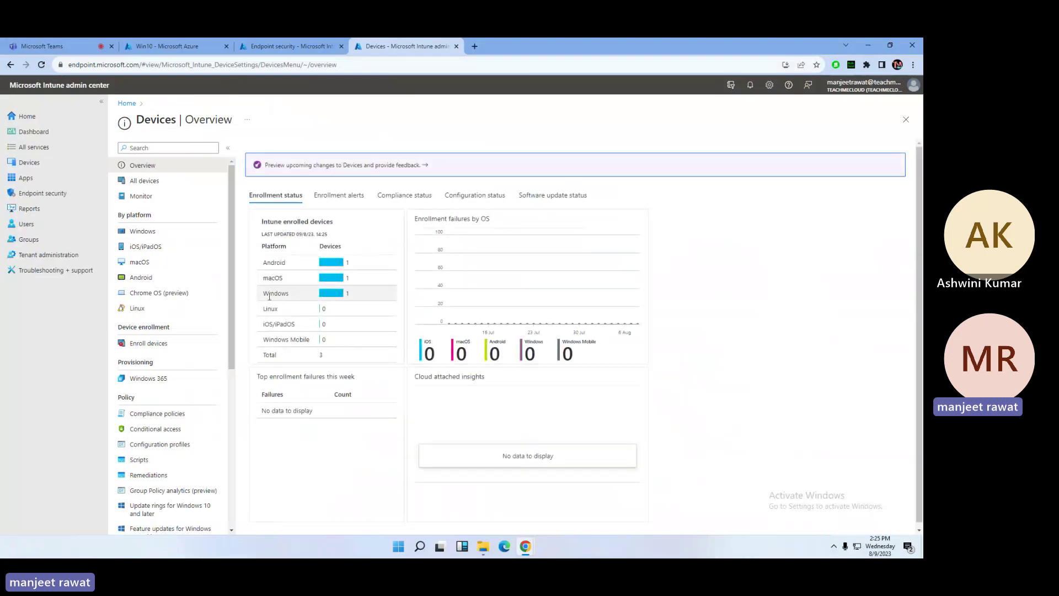
click(141, 231)
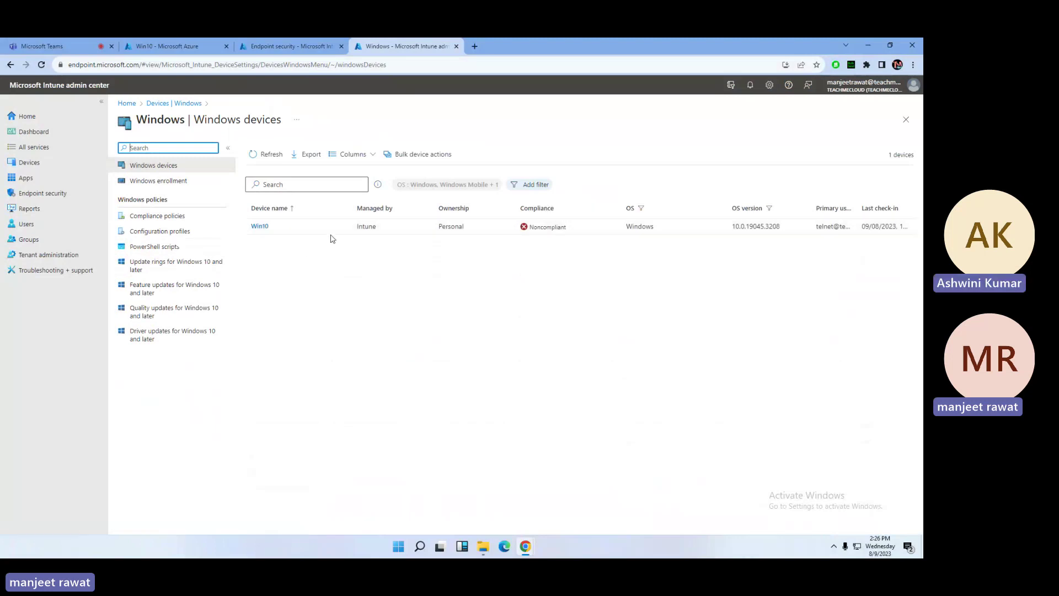
Open the Antivirus page of Endpoint security in a separate browser tab and review its summary and AV policies
click(287, 44)
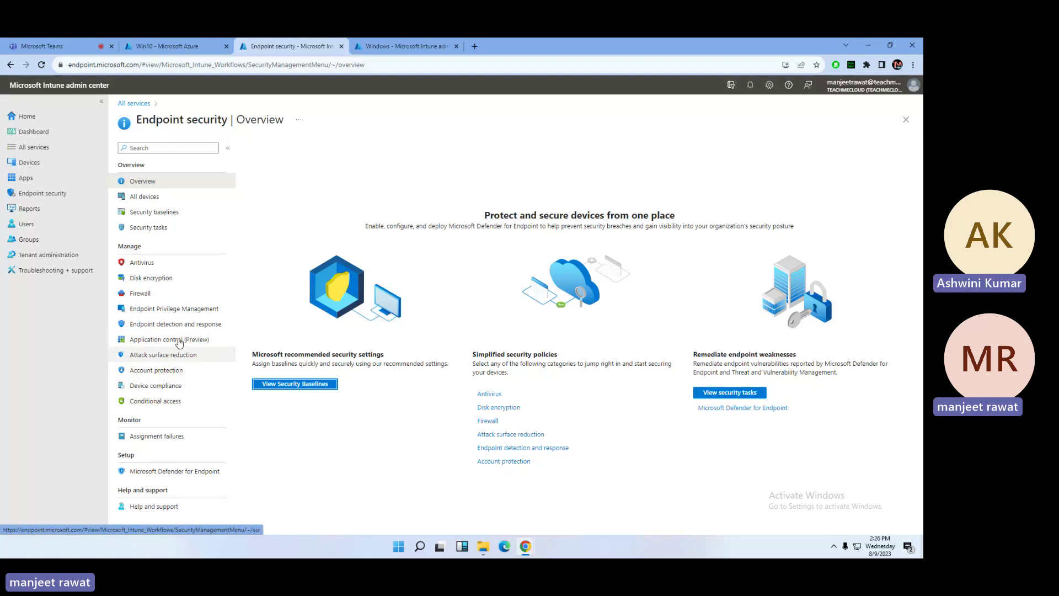
right_click(142, 265)
click(165, 270)
click(513, 46)
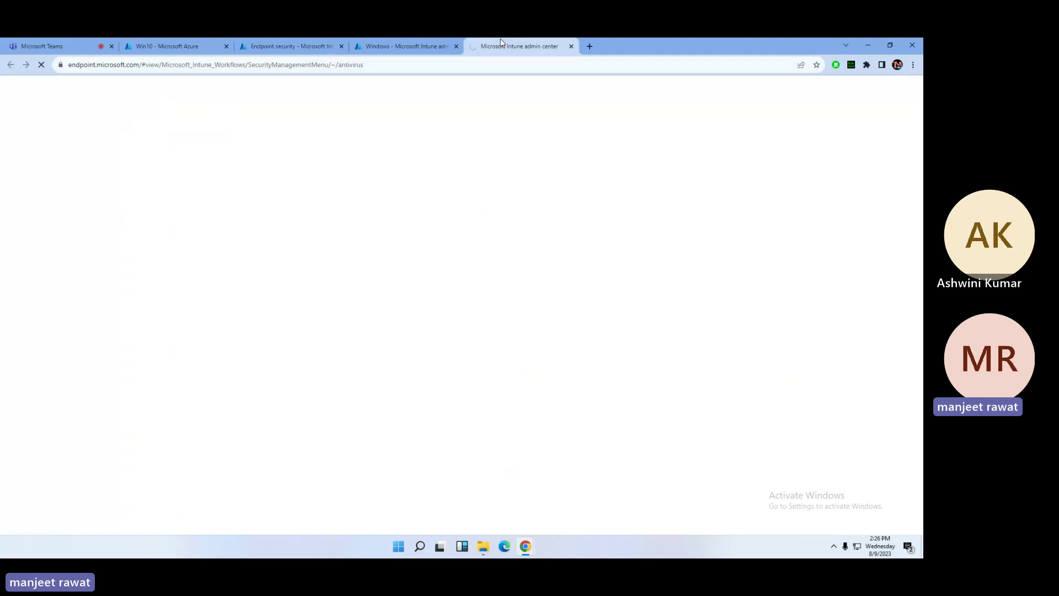
click(484, 243)
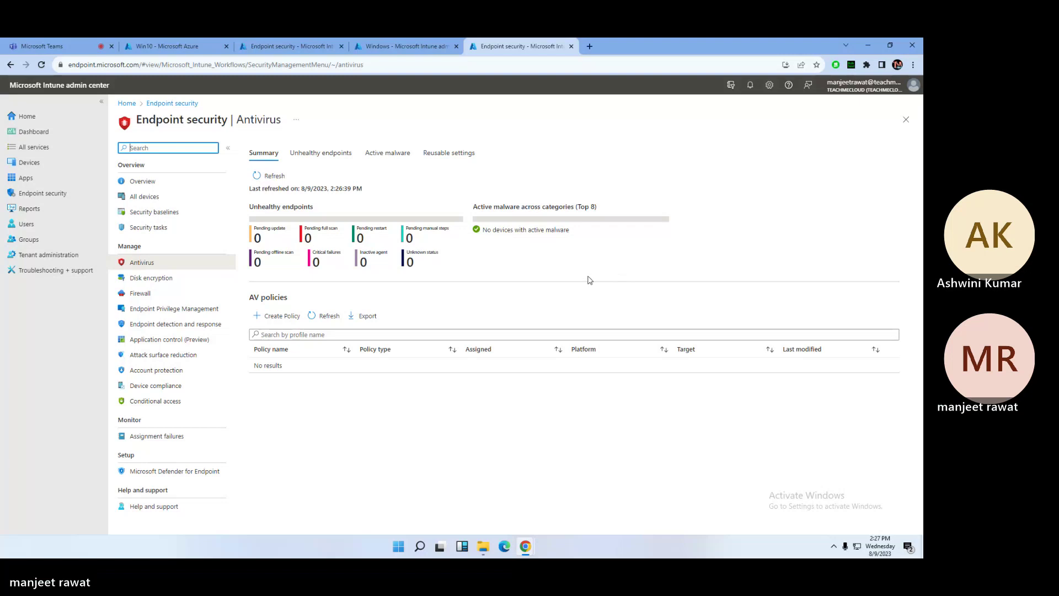
Switch to the Win10 virtual machine in Azure, download its RDP file and start the remote desktop connection
click(168, 39)
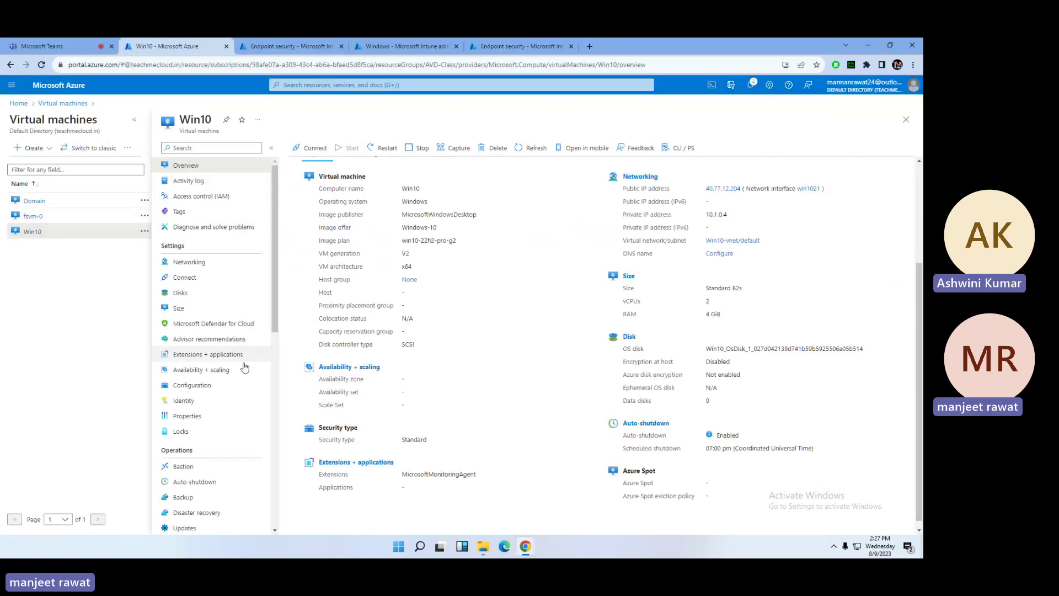
click(308, 148)
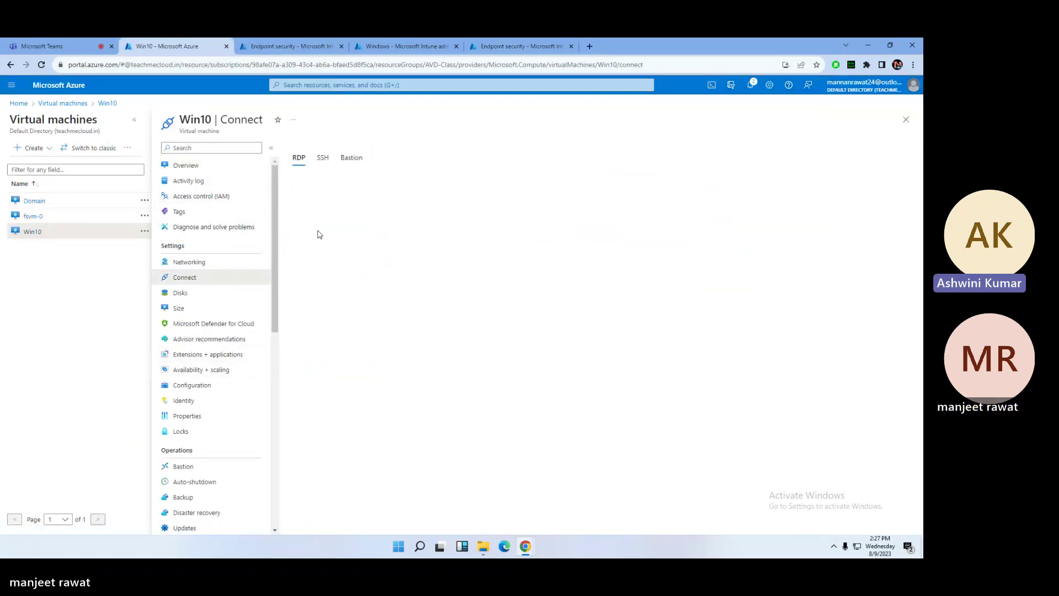
click(333, 374)
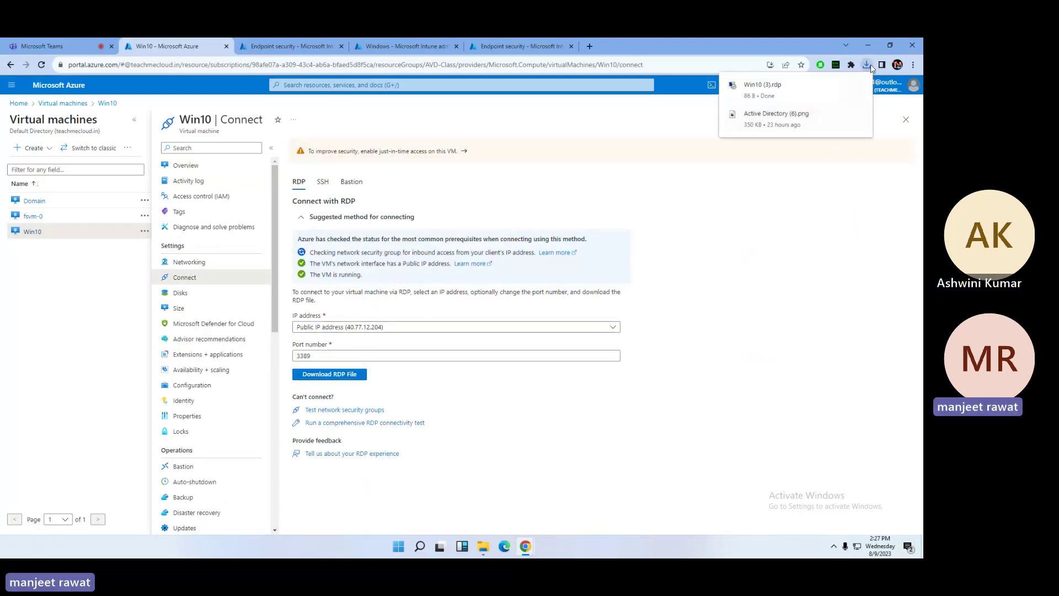
click(762, 89)
click(527, 343)
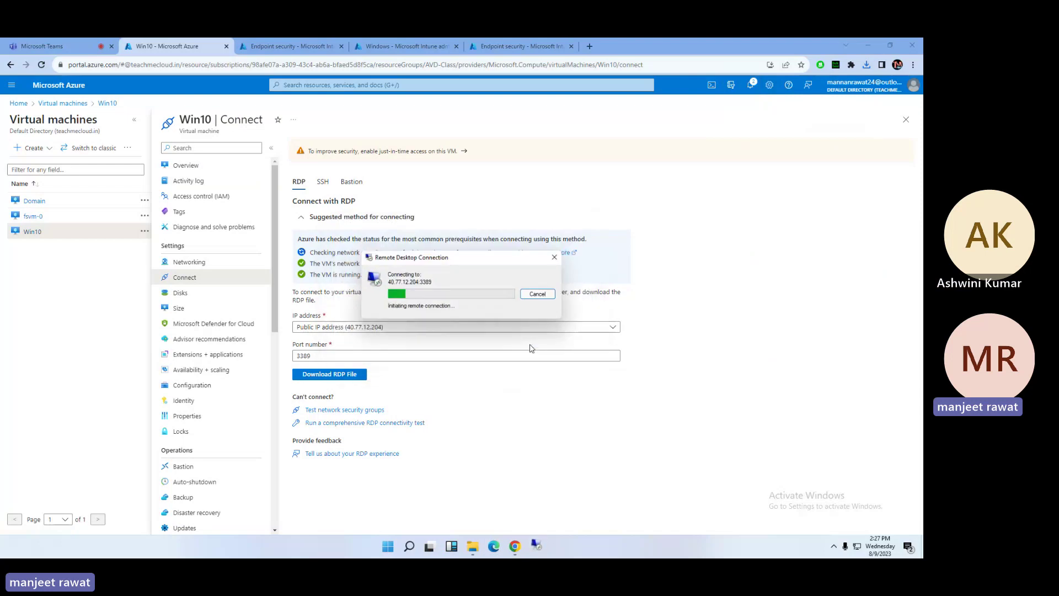
Try to sign in to the Win10 remote session as web with the account password, and cancel the connection
text(•••••••)
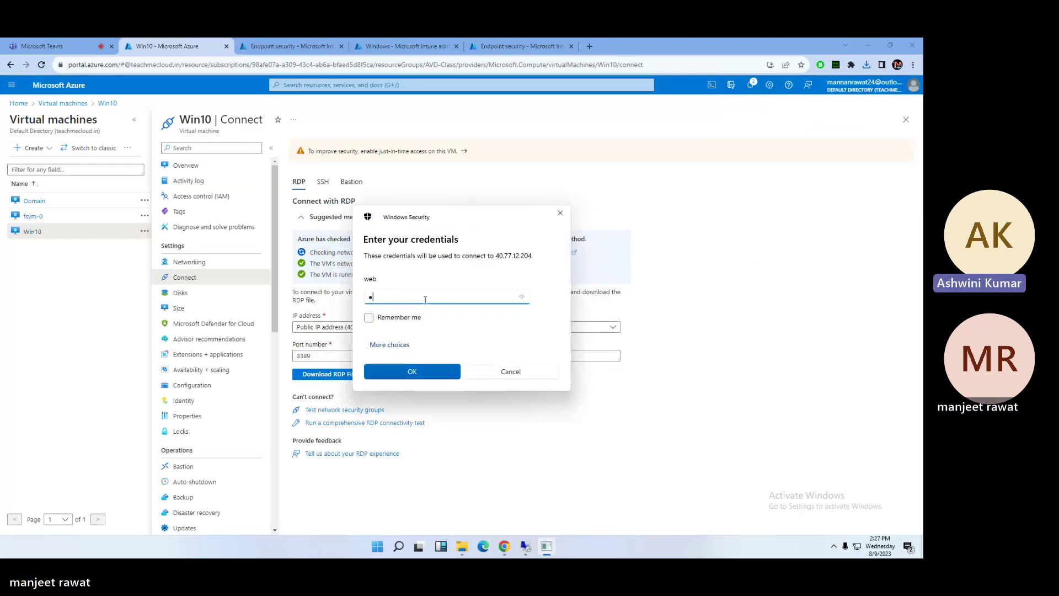
text(•••••)
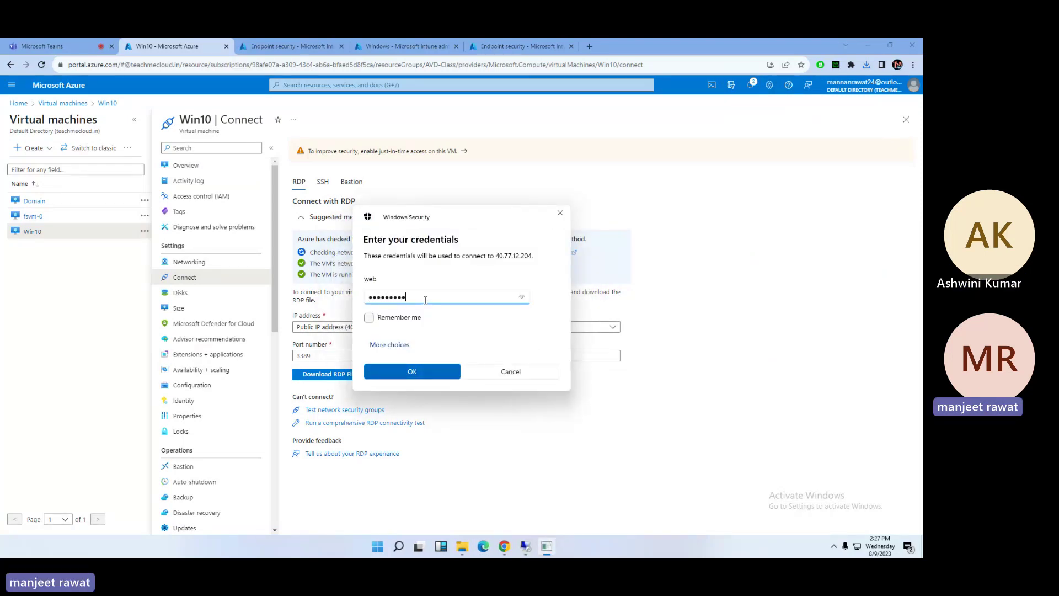
key(Return)
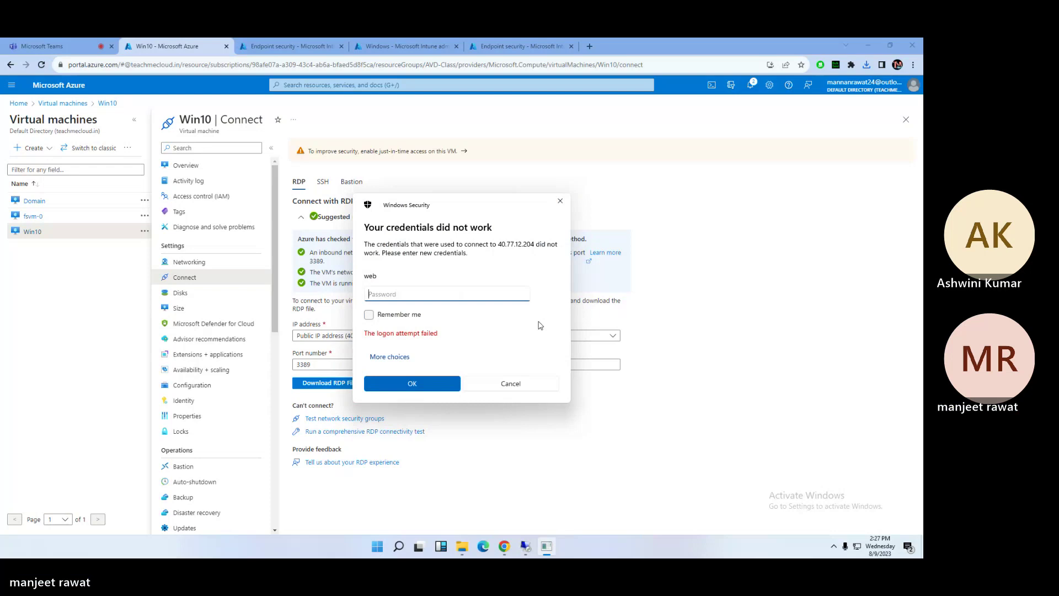
text(***********)
key(Return)
click(500, 384)
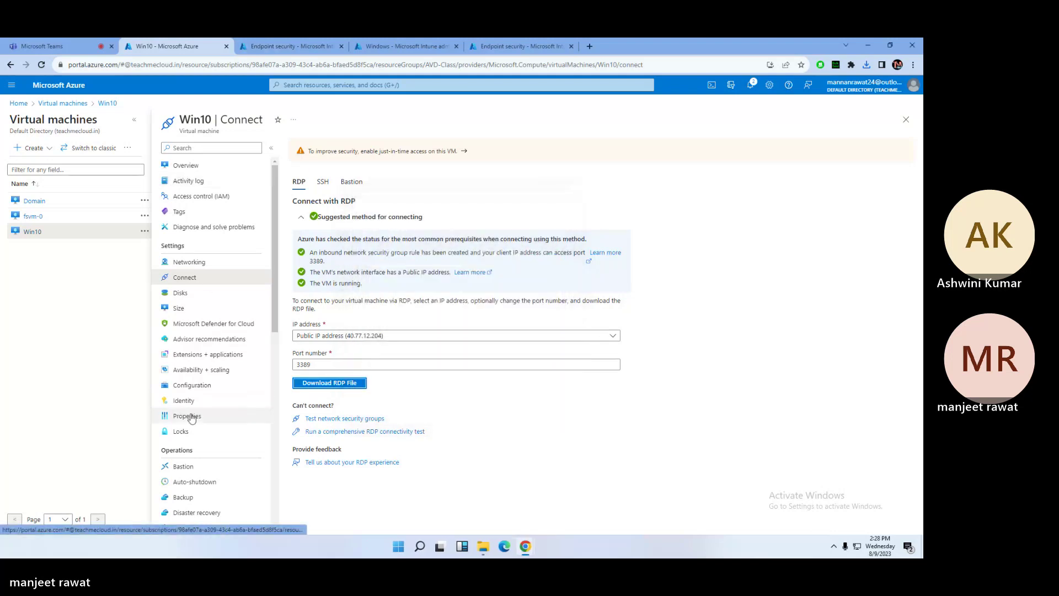
Try to reset the Win10 virtual machine's password for username web, entering and confirming the new account password
scroll(193, 413, down, 10)
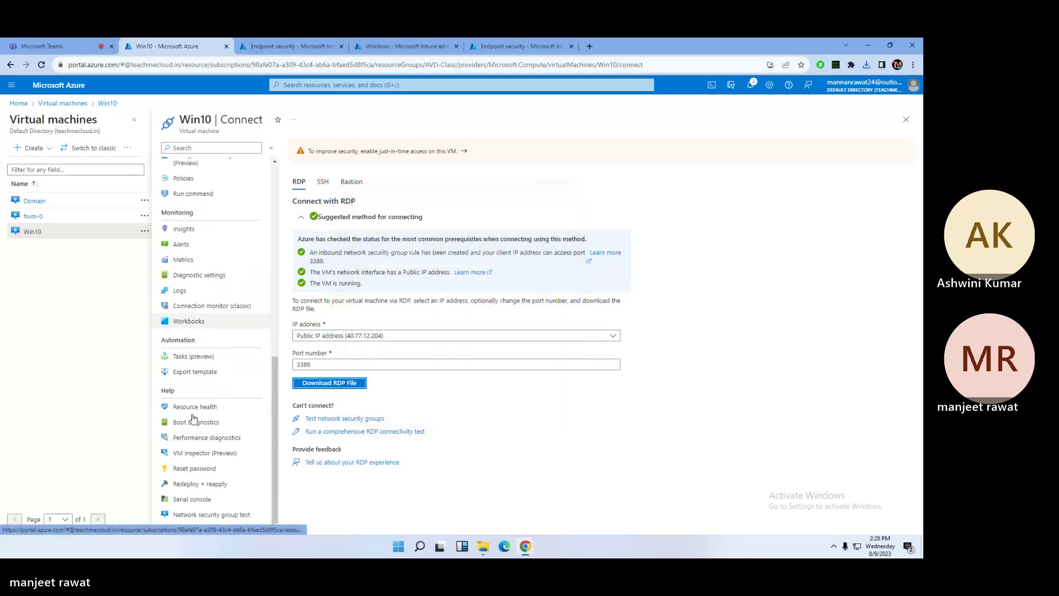
click(202, 477)
click(201, 466)
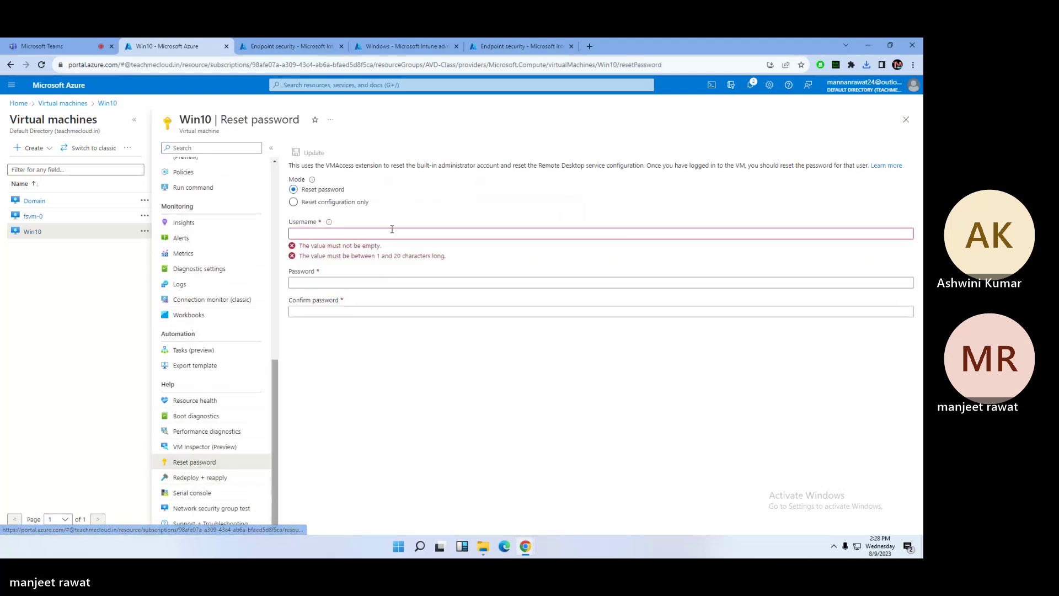
click(305, 262)
double_click(304, 262)
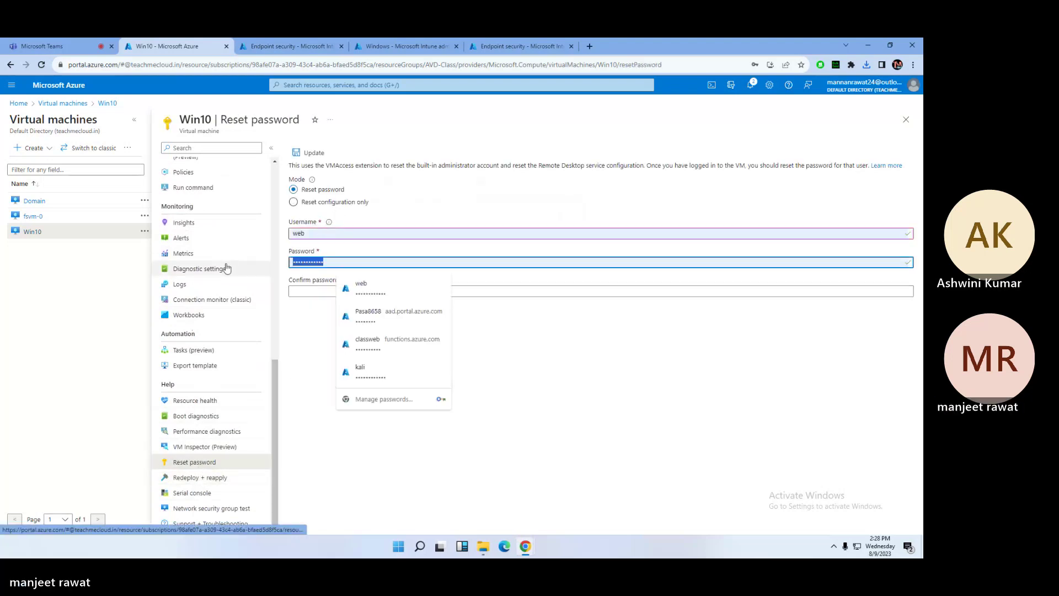
text(********)
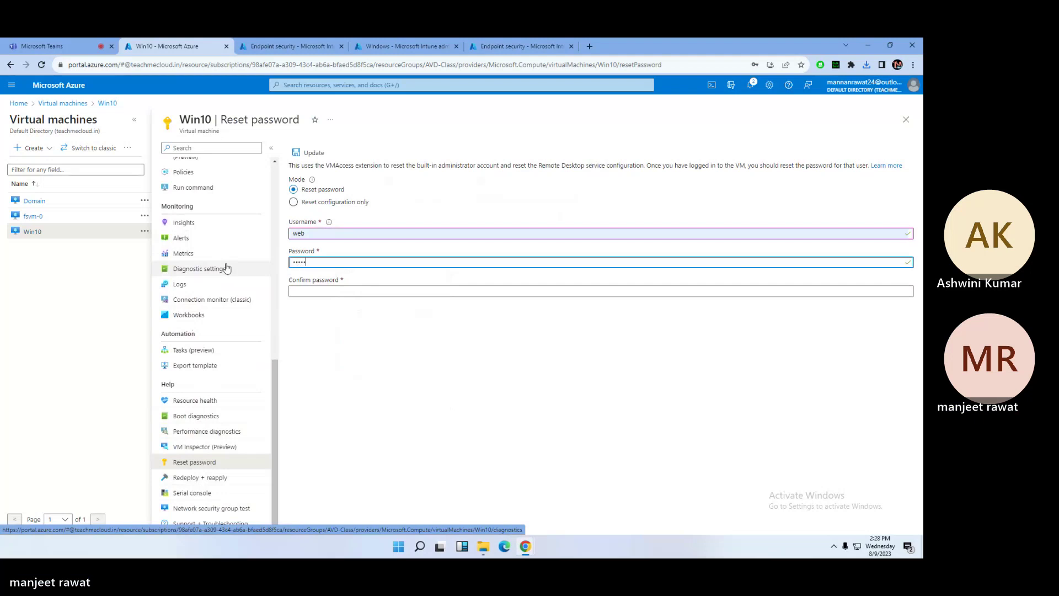
text(******)
key(Tab)
text(*********)
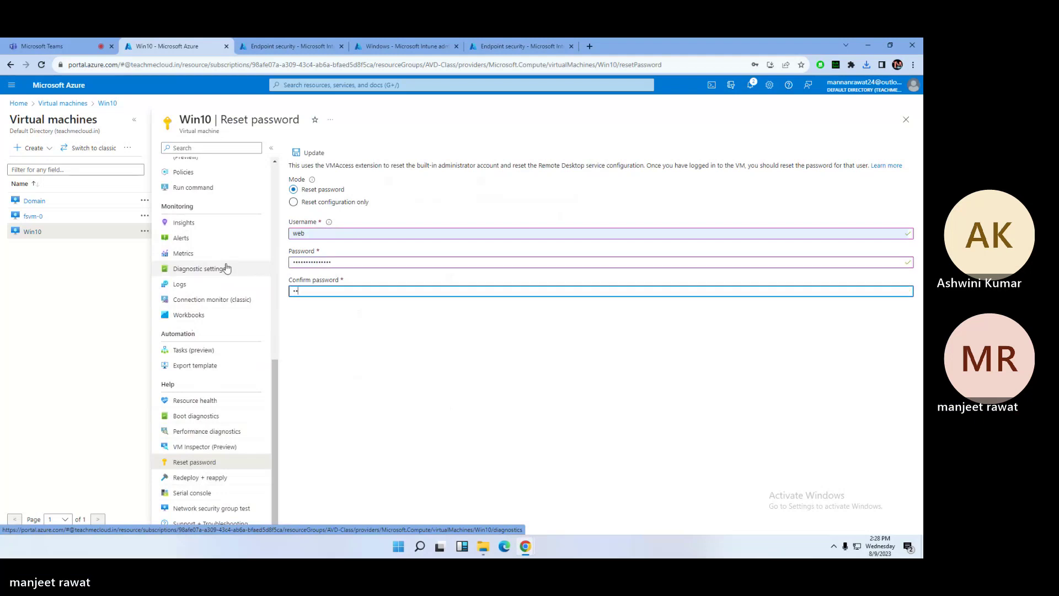
text(*****)
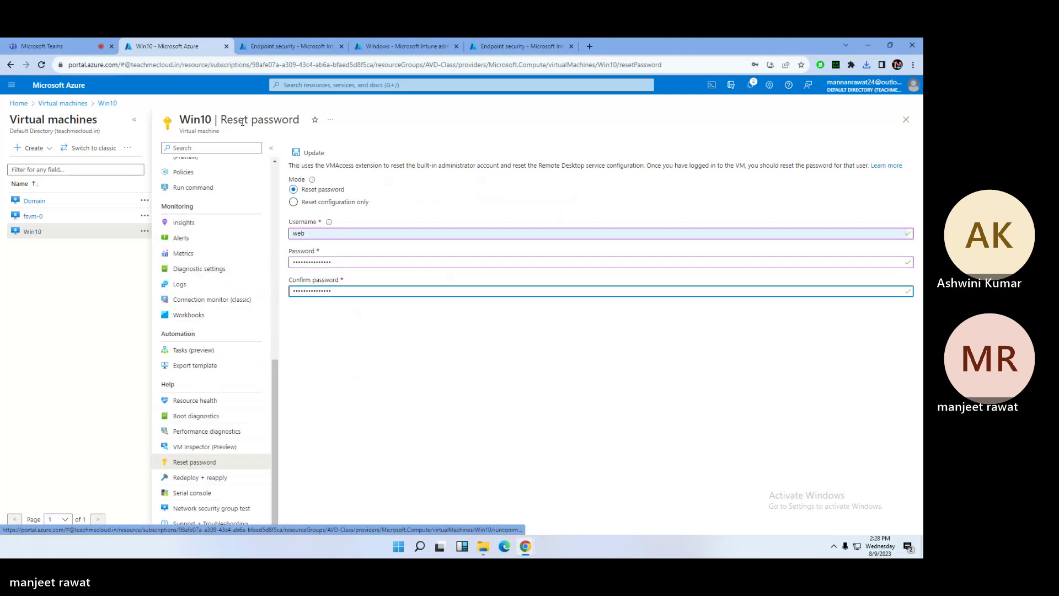
click(312, 153)
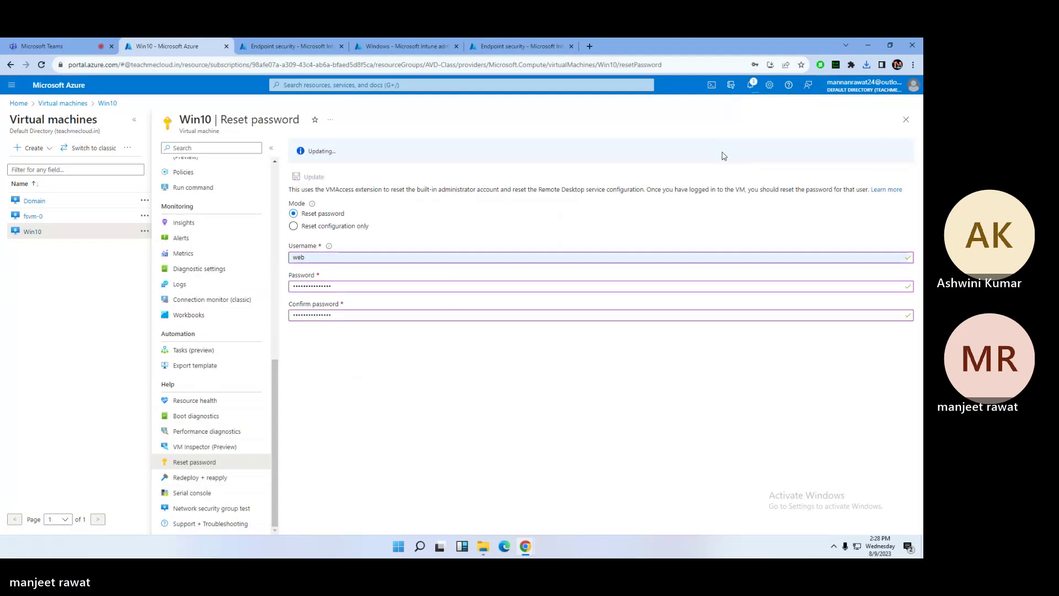
Check the Azure notifications for the progress of the Win10 password reset
click(751, 85)
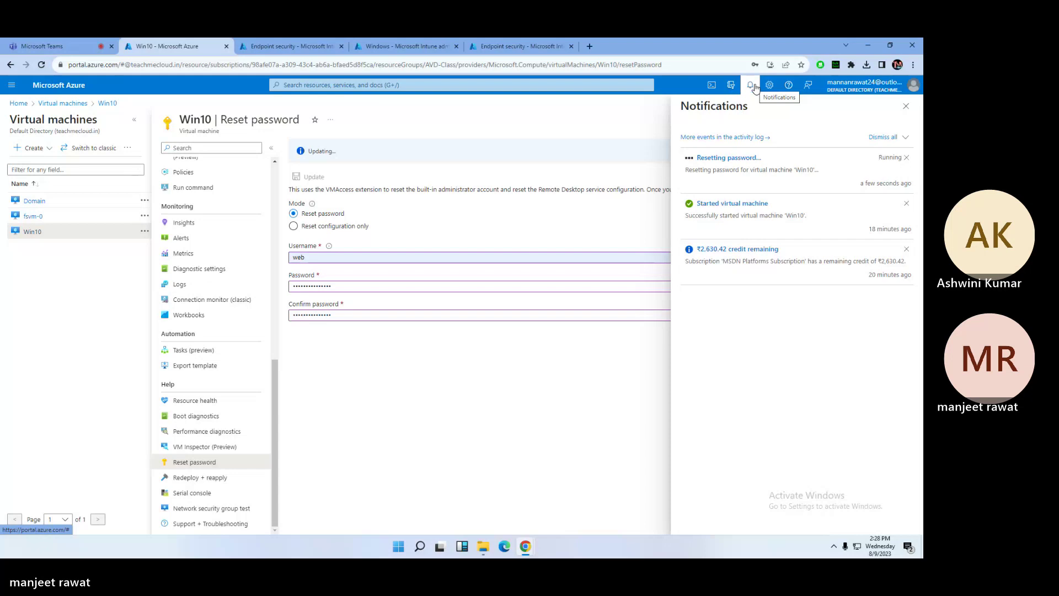
click(519, 46)
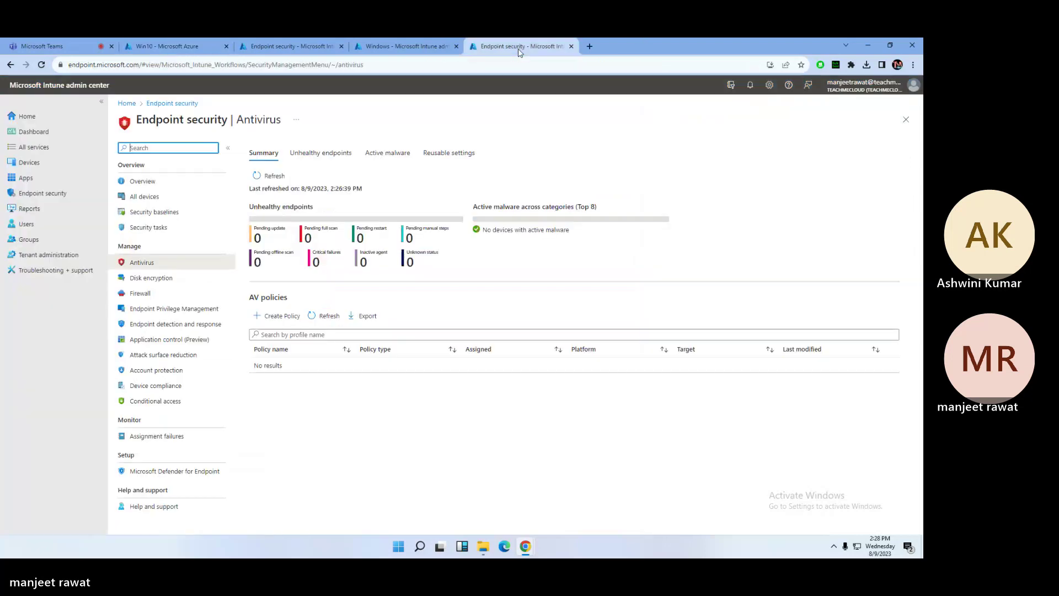
click(184, 40)
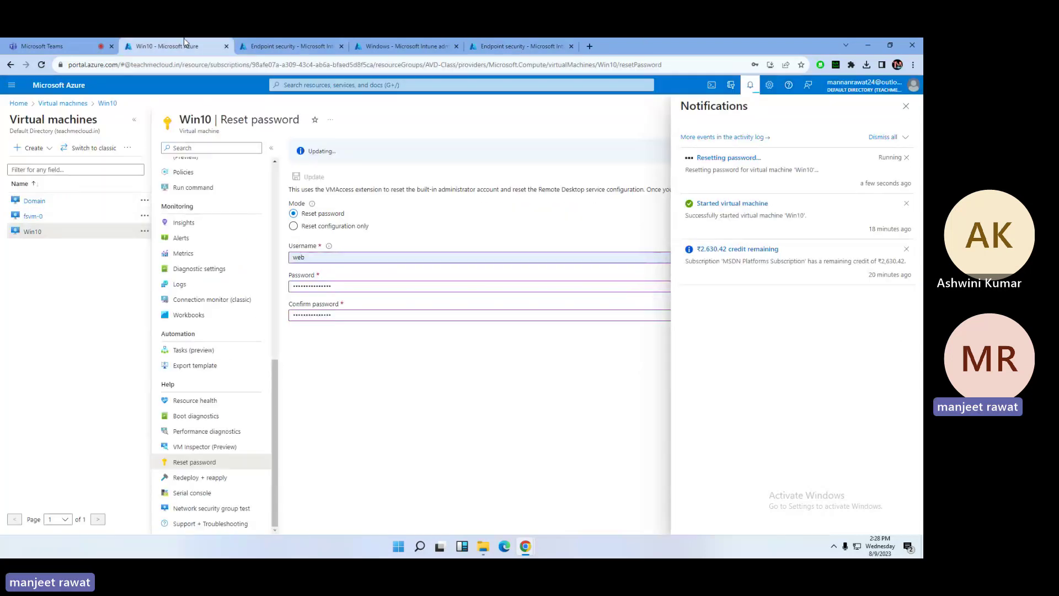
In Intune's Antivirus page, start a new AV policy for Windows 10, Windows 11, and Windows Server and list its available profiles
click(514, 43)
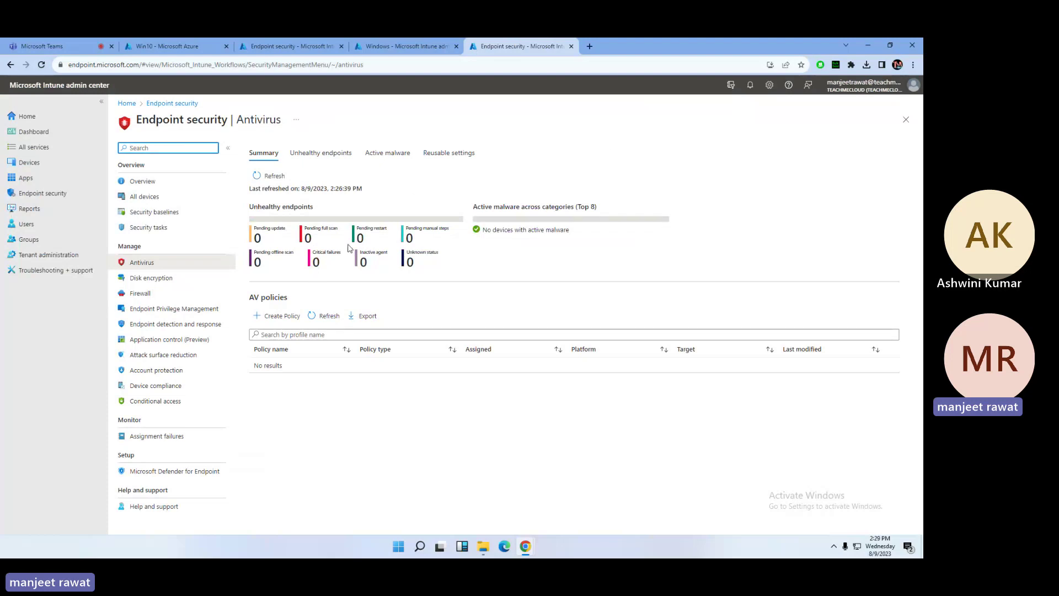
click(292, 318)
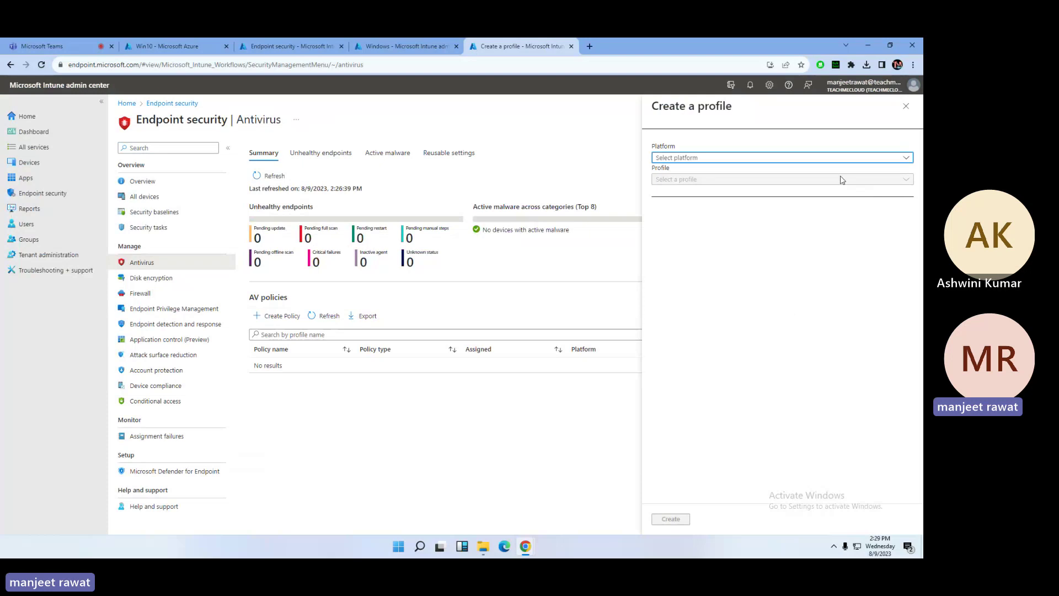
click(812, 158)
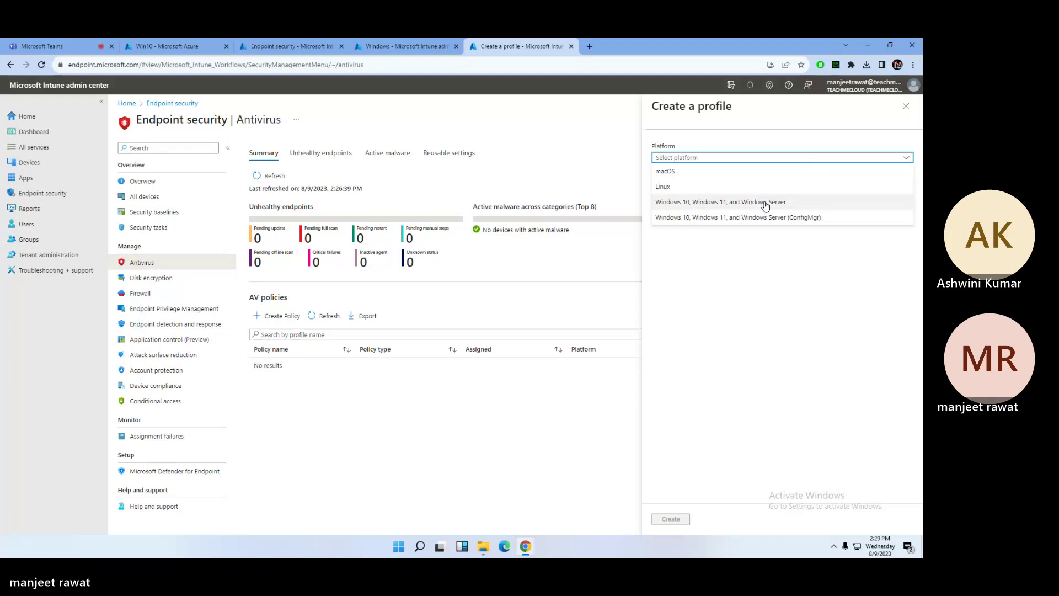
click(712, 204)
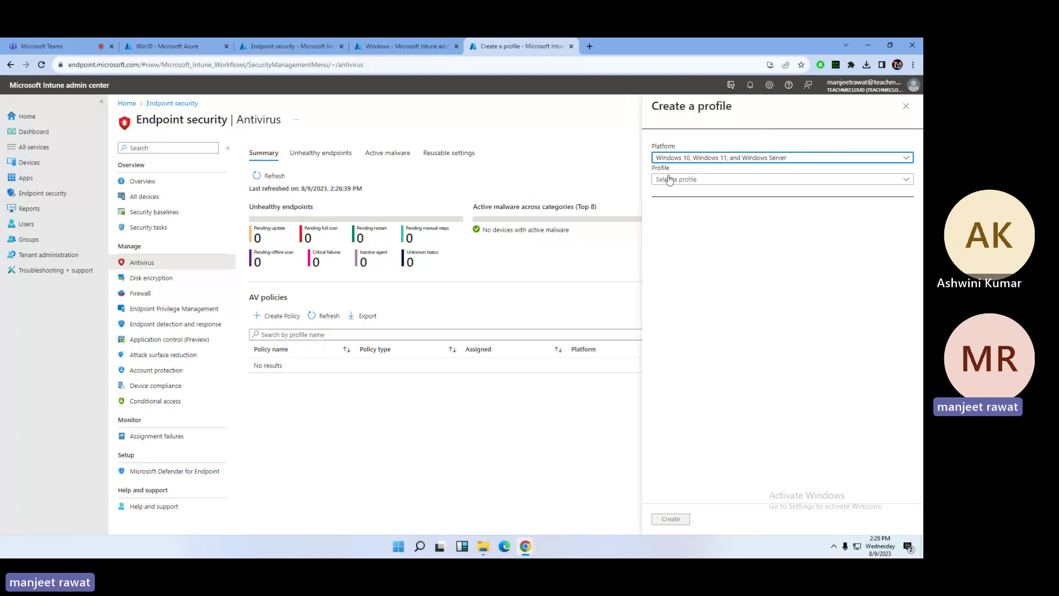
click(738, 180)
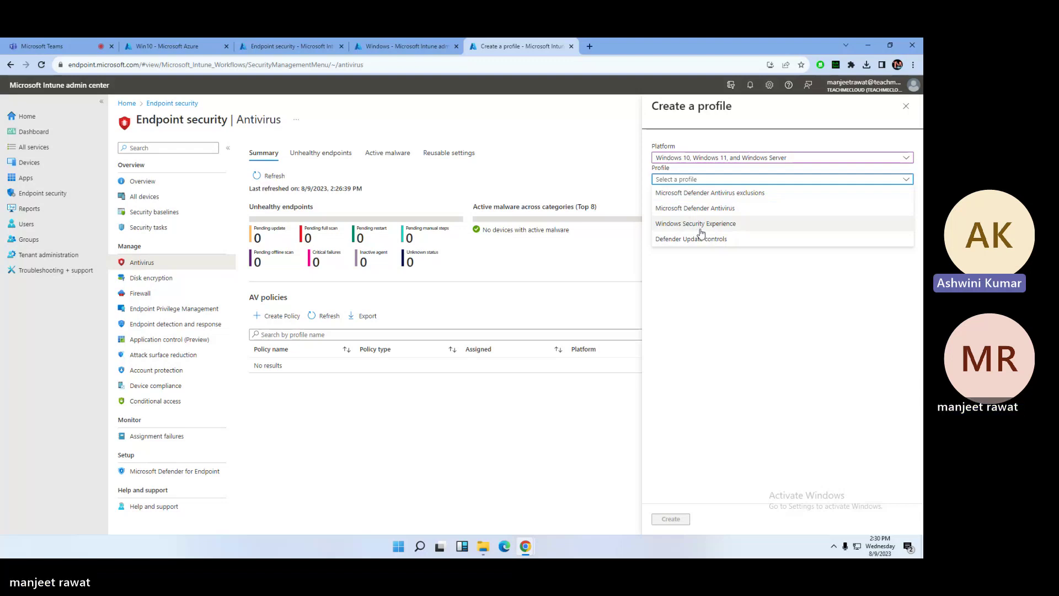
Check the status of the Win10 password reset in Azure and return to the antivirus profile creation in Intune
click(192, 44)
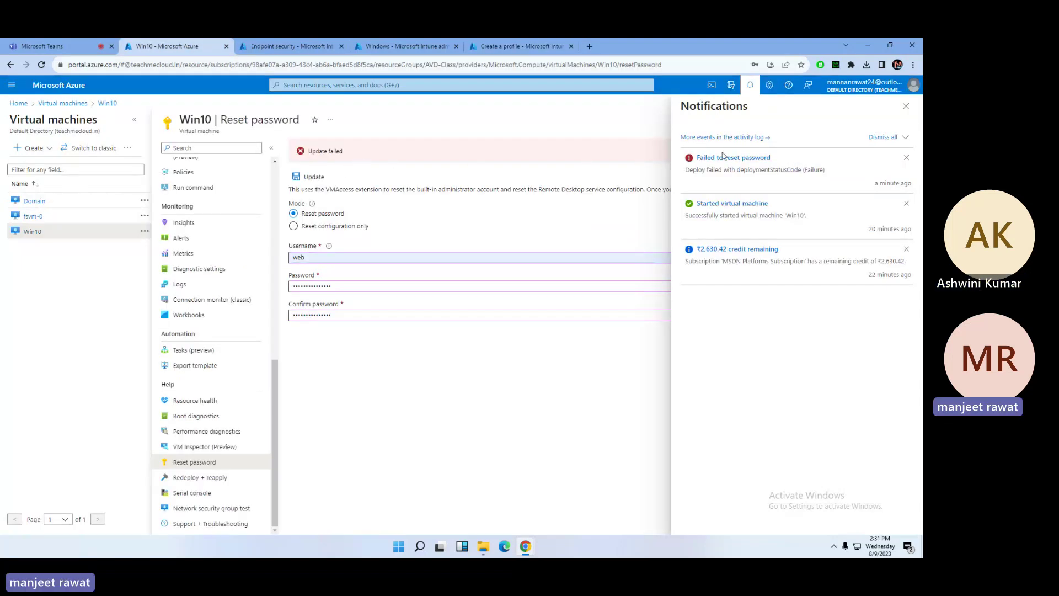
click(338, 44)
click(519, 46)
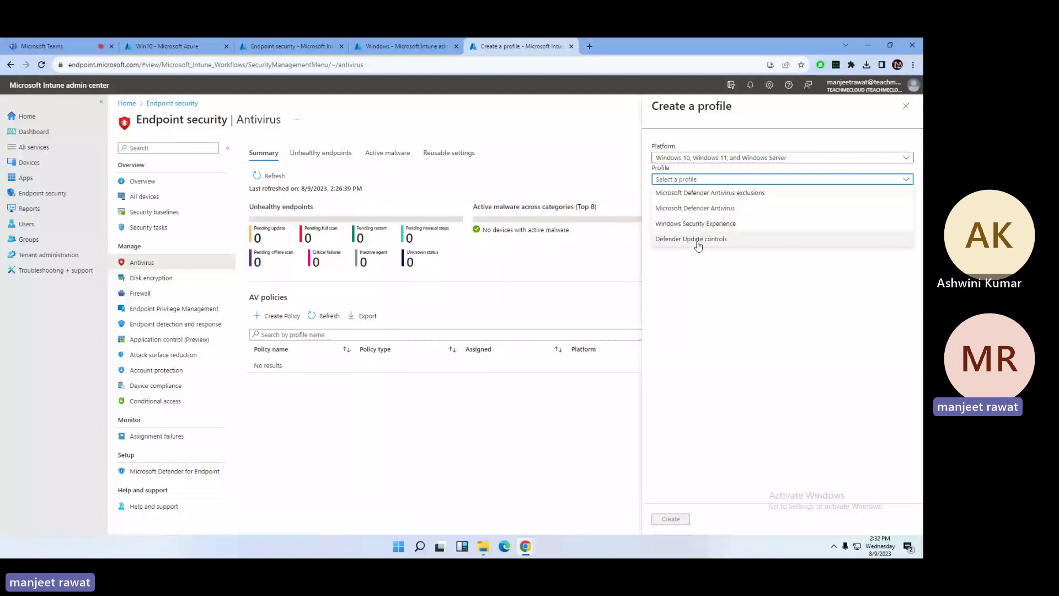
Review the Defender Update controls profile, switch the profile to Microsoft Defender Antivirus and start creating it
click(699, 242)
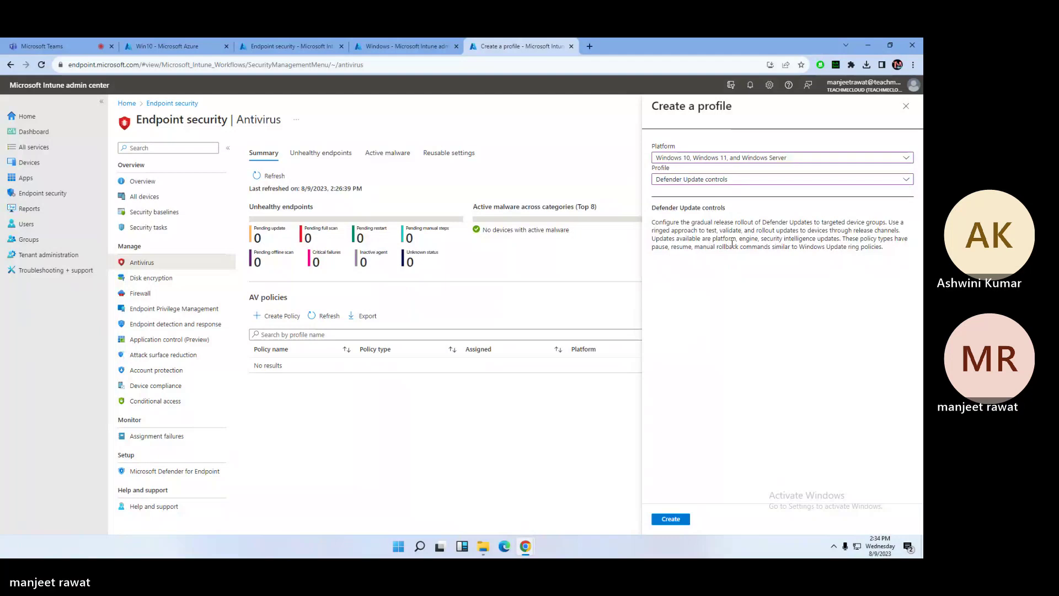
click(743, 180)
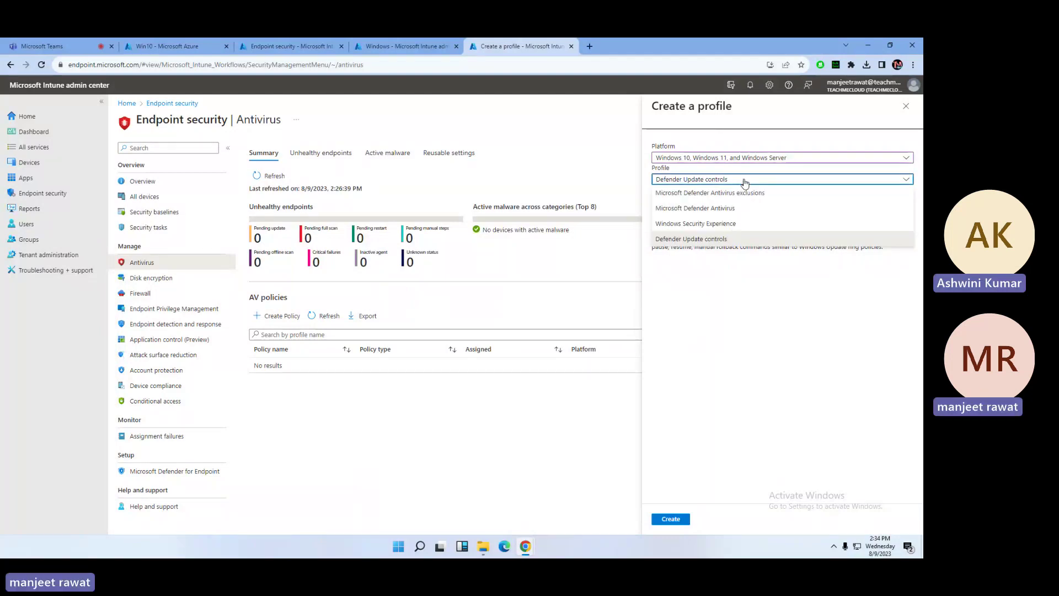
click(684, 209)
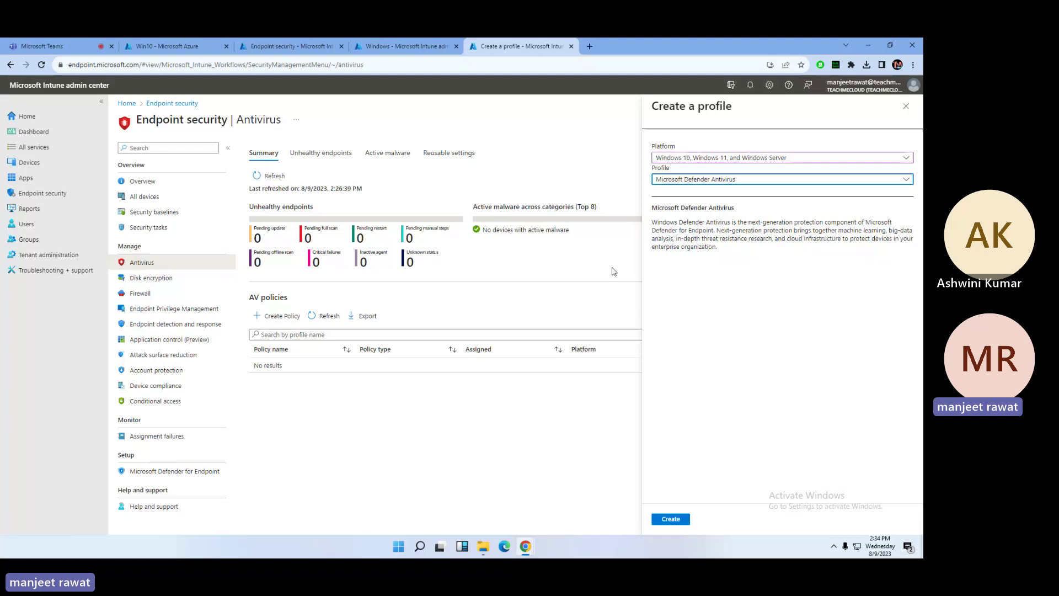
click(672, 522)
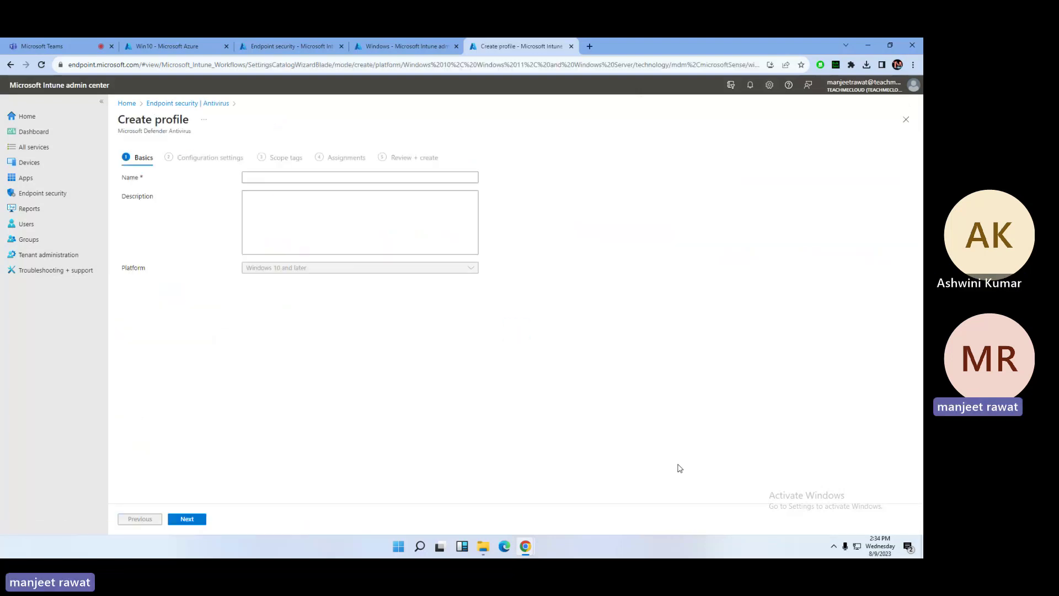
Name the antivirus profile Defend Policy, proceed to its configuration settings and review the Defender options
click(268, 183)
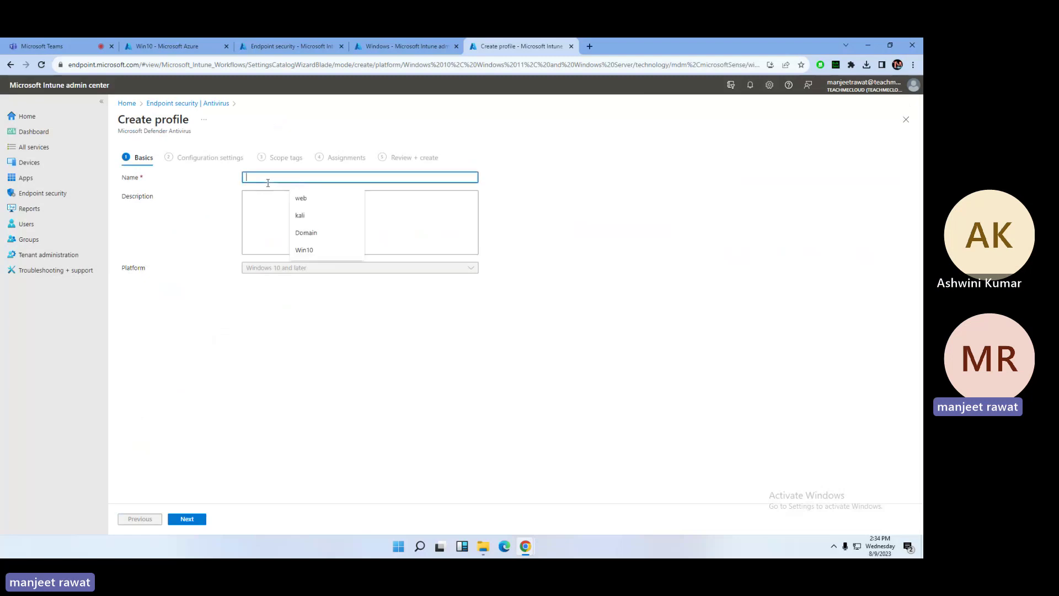
text(Def)
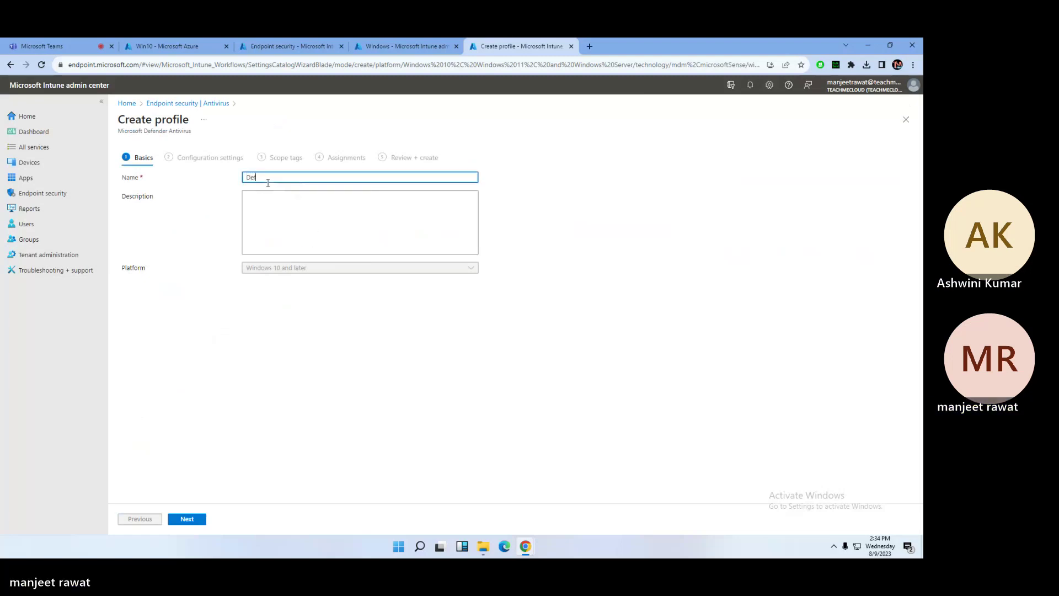
text(end)
text( Policy)
click(187, 519)
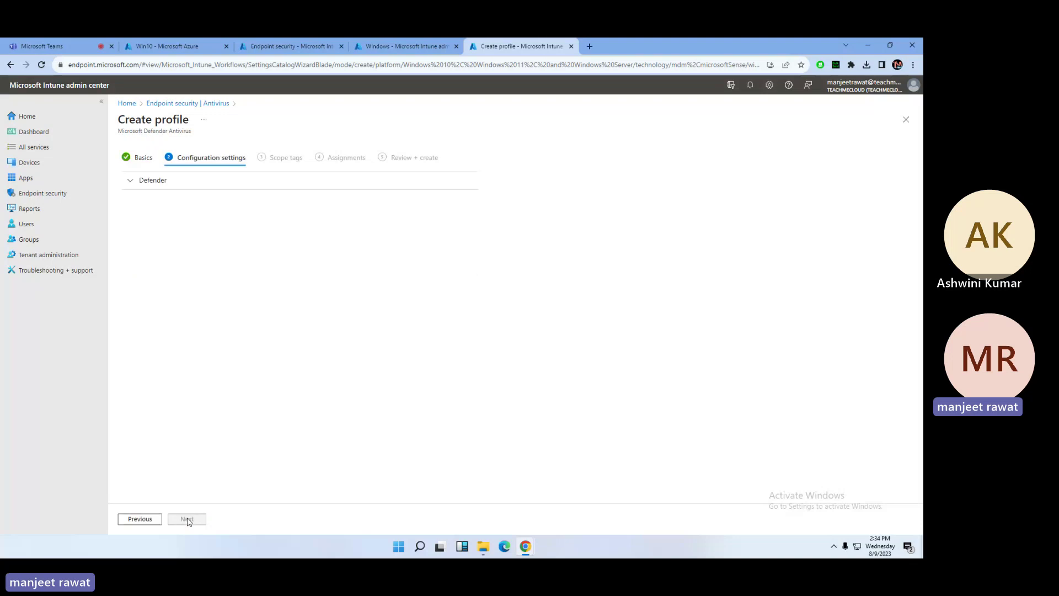
click(139, 180)
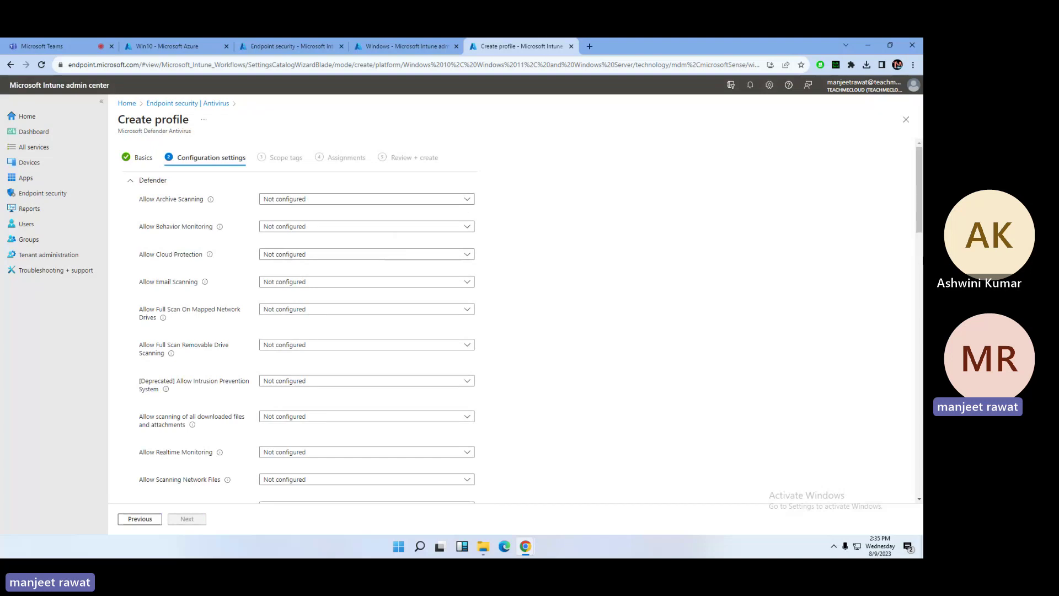
scroll(422, 331, down, 20)
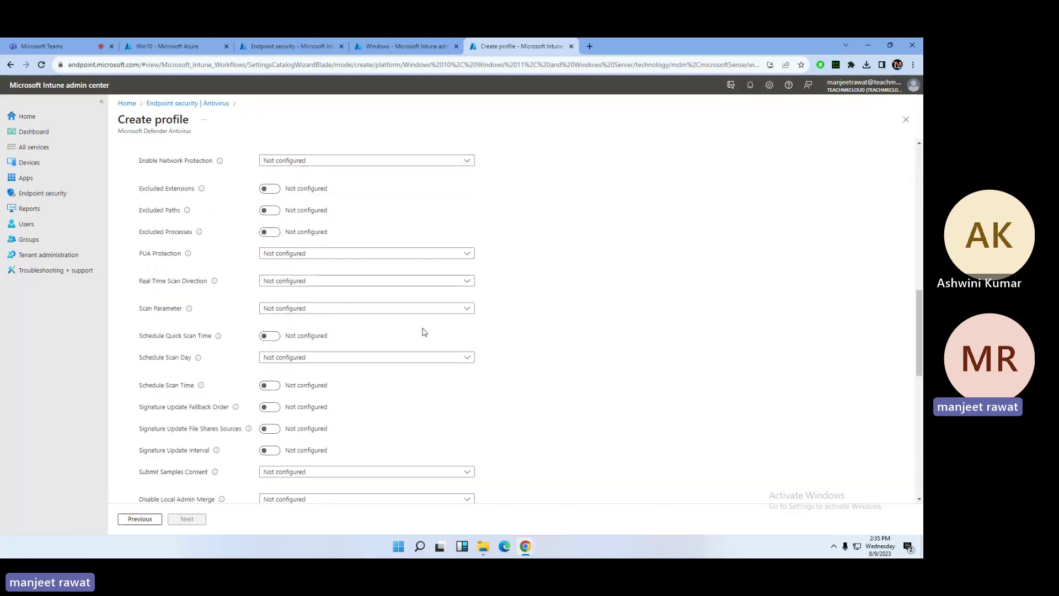
Switch to Azure, leave the notifications and the Reset password page, and reopen the Win10 virtual machine
click(187, 43)
click(905, 106)
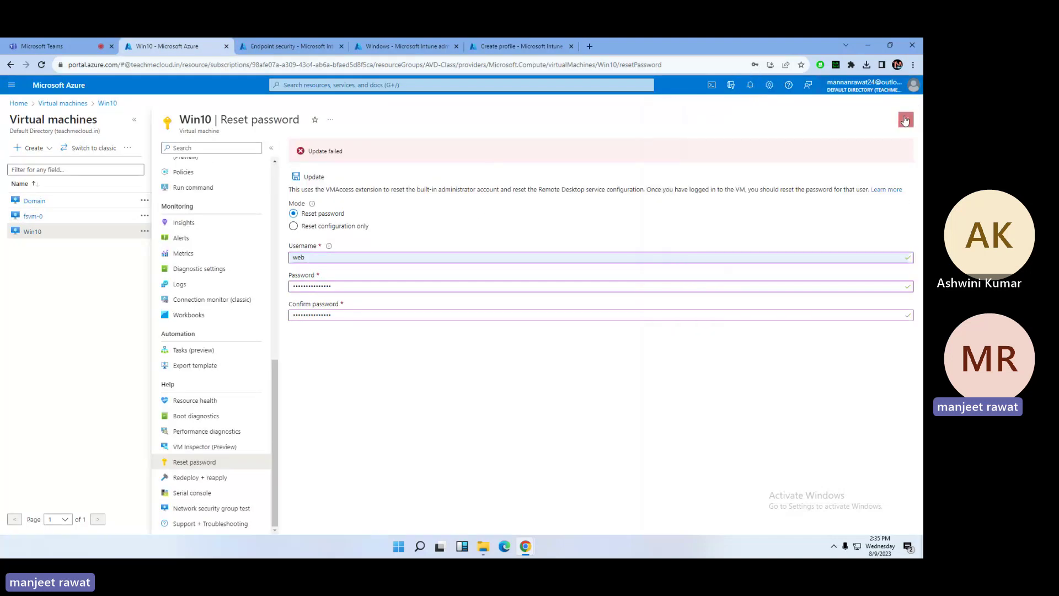
click(905, 120)
click(506, 126)
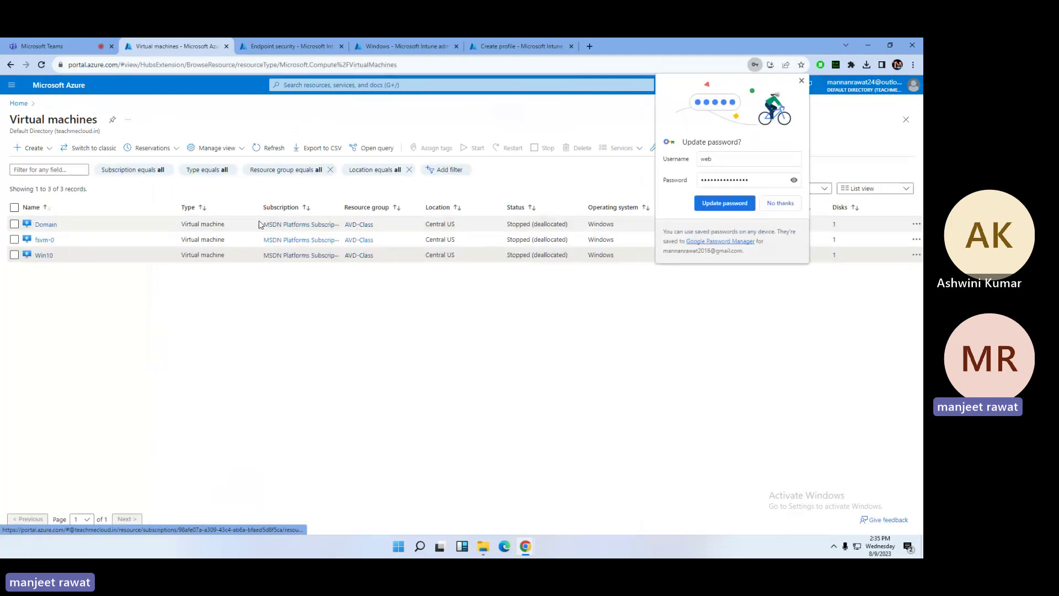
click(45, 255)
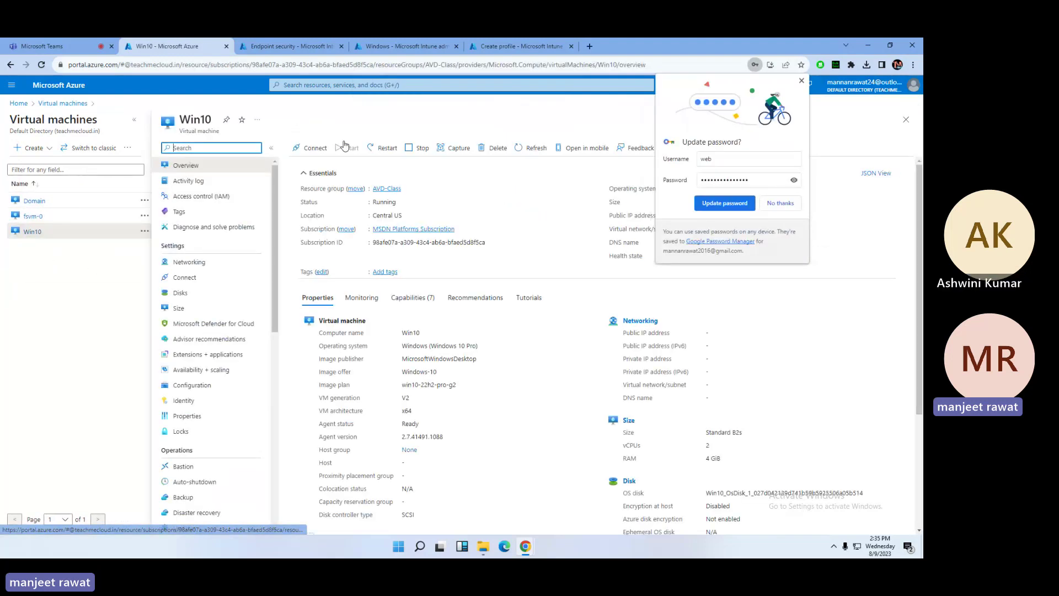
Download Win10's RDP file and start the remote desktop connection, declining the browser's offer to update the saved password
click(307, 148)
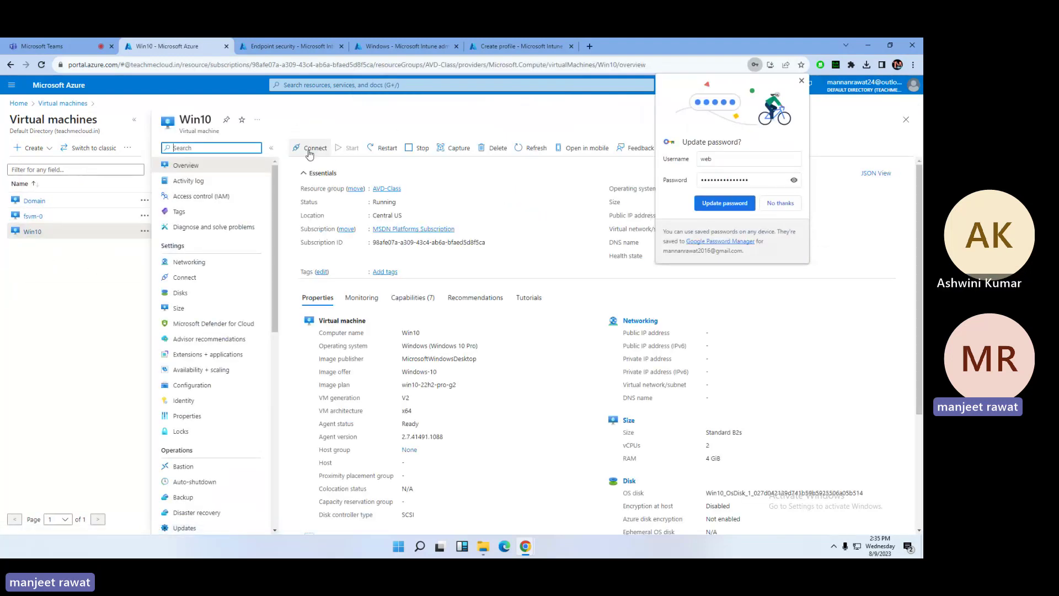
click(779, 203)
click(330, 375)
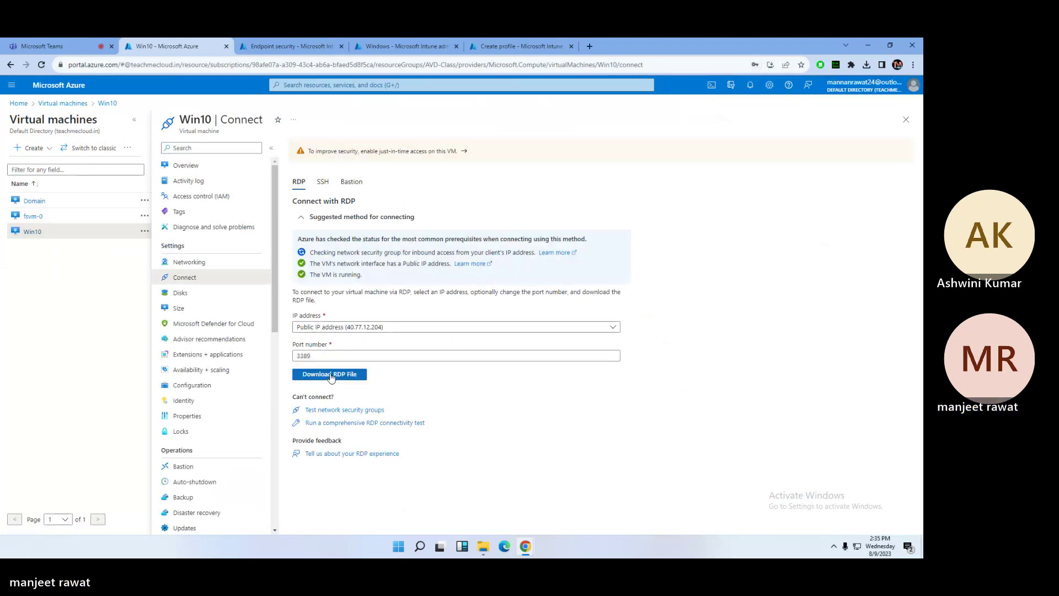
click(777, 95)
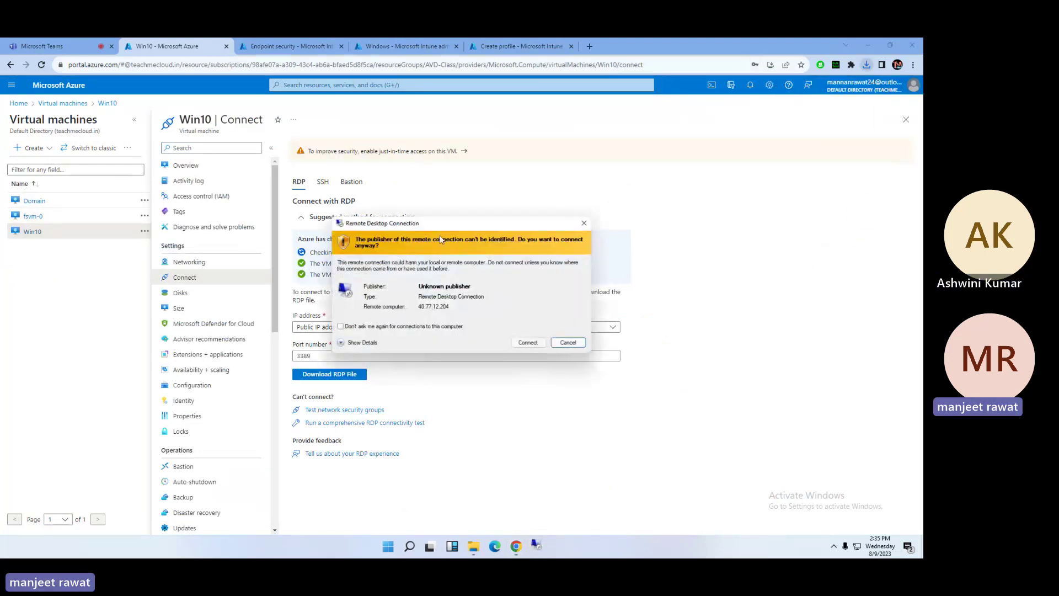
click(527, 343)
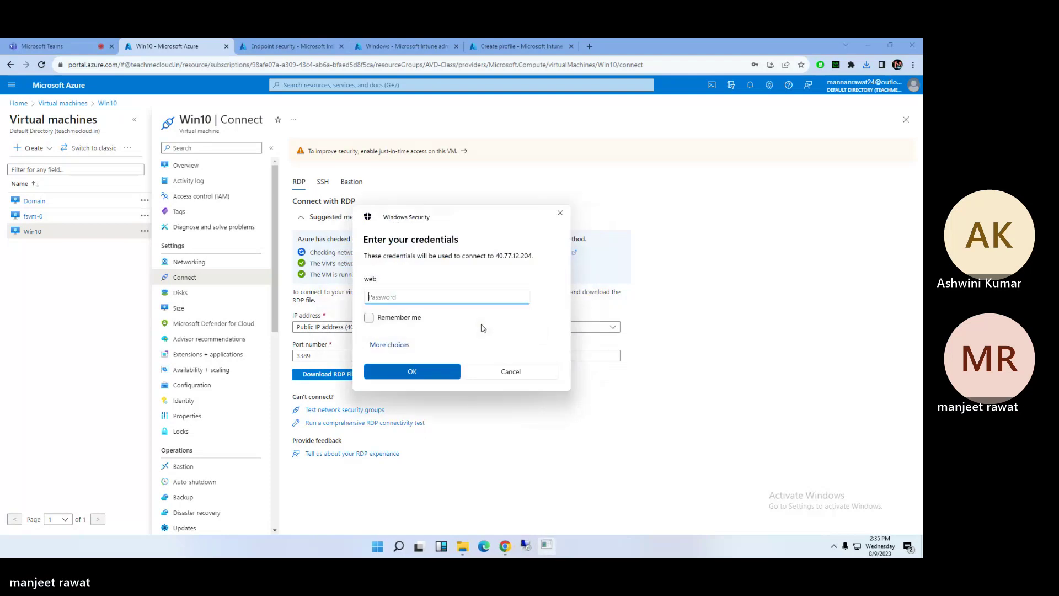
Try to sign in to the Win10 remote session as web with several entries of the account password, and cancel the connection
text(••••••••••••••)
key(Return)
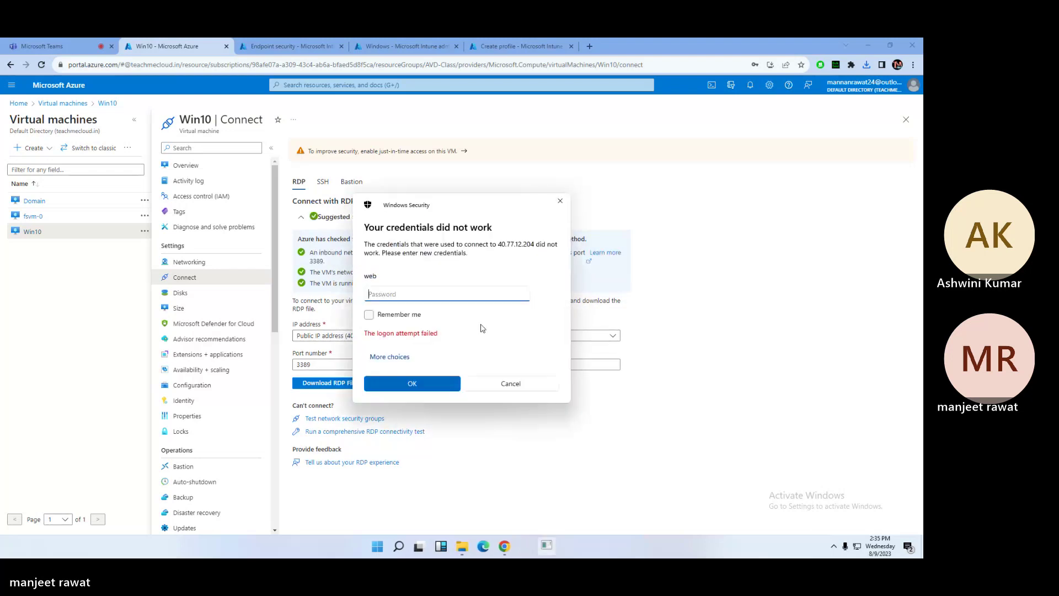
text(••••••••••••)
key(Return)
text(••••••••••••••)
key(Return)
click(528, 387)
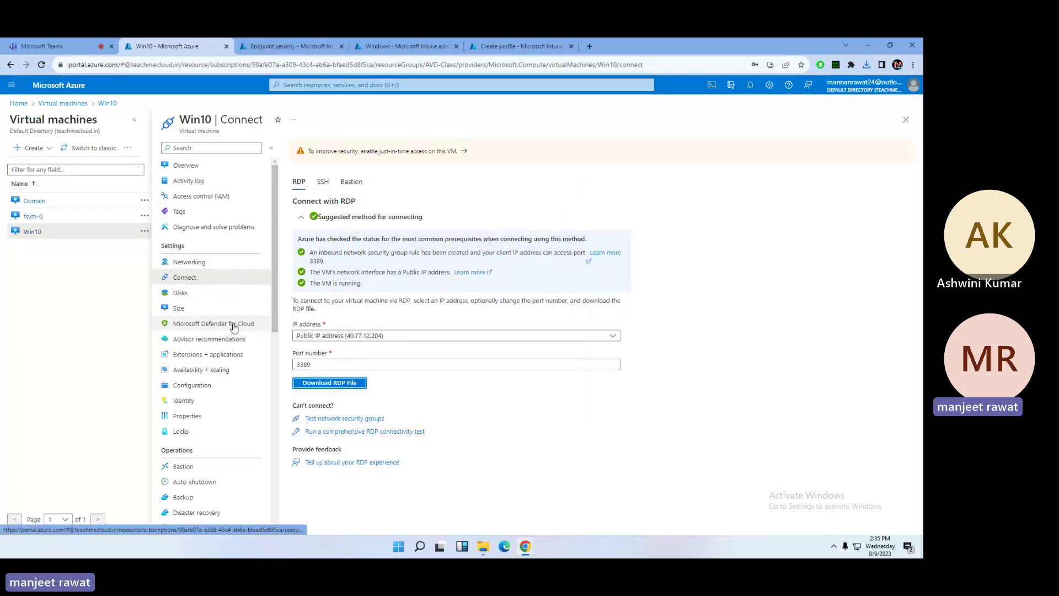
Switch to the Windows devices list in Intune, open Win10's device compliance and examine the training-rule policy's settings
scroll(209, 419, down, 2)
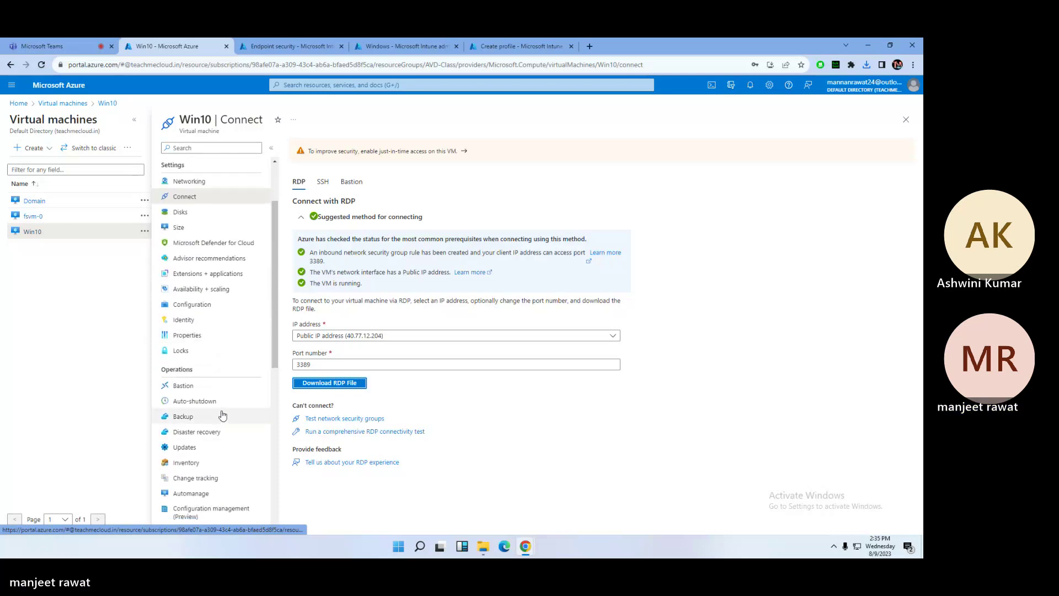
scroll(222, 414, up, 1)
click(432, 38)
click(318, 39)
click(400, 43)
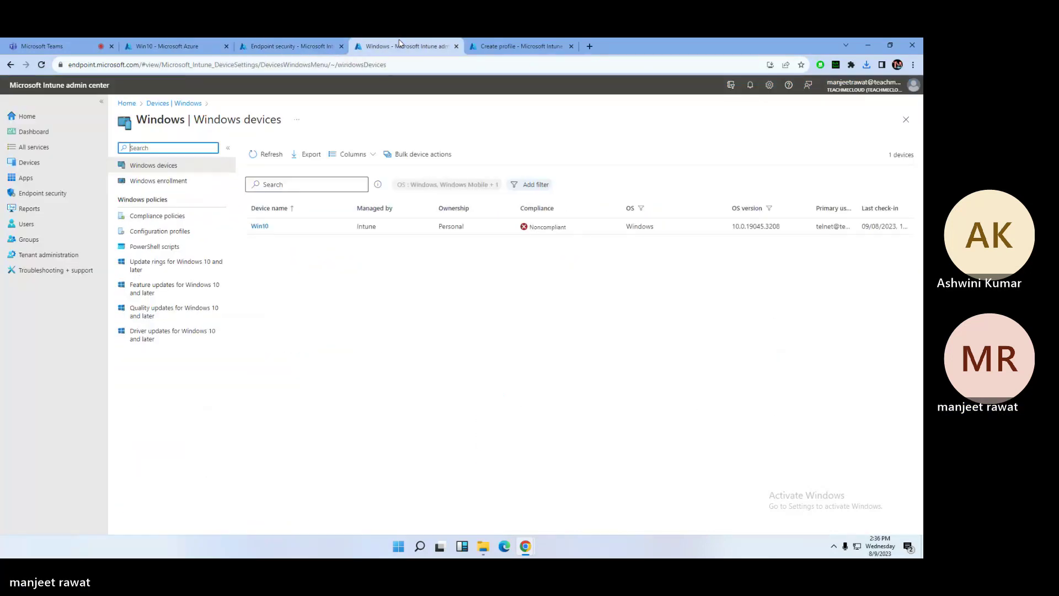
click(260, 226)
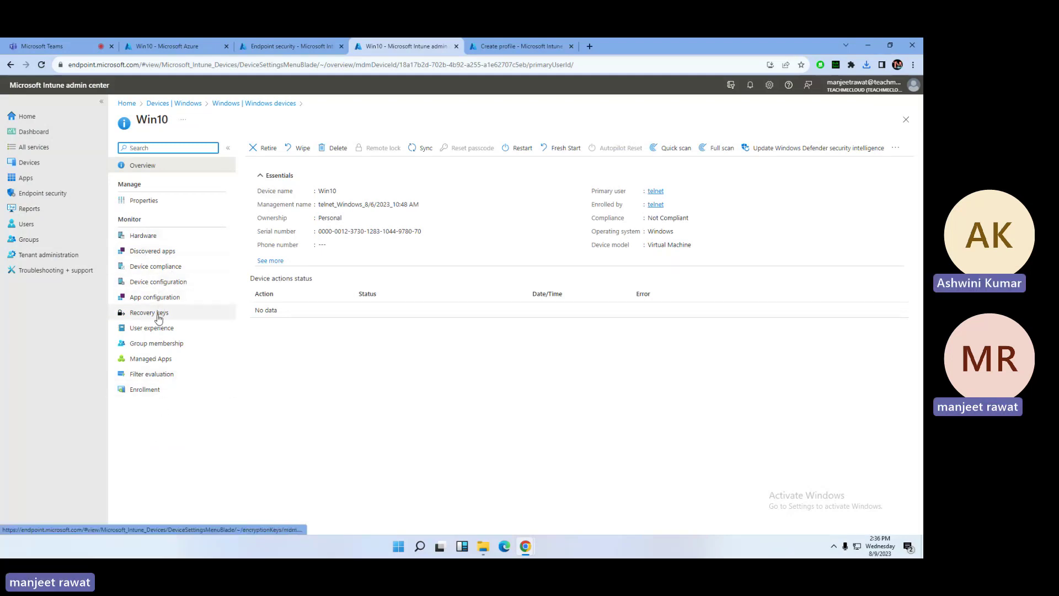
click(153, 267)
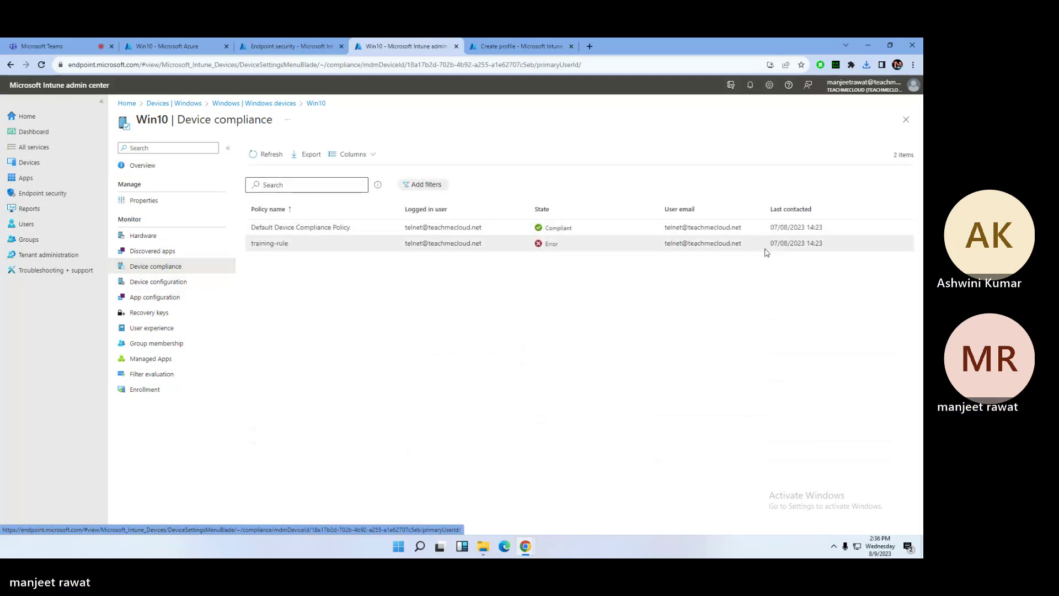
click(281, 244)
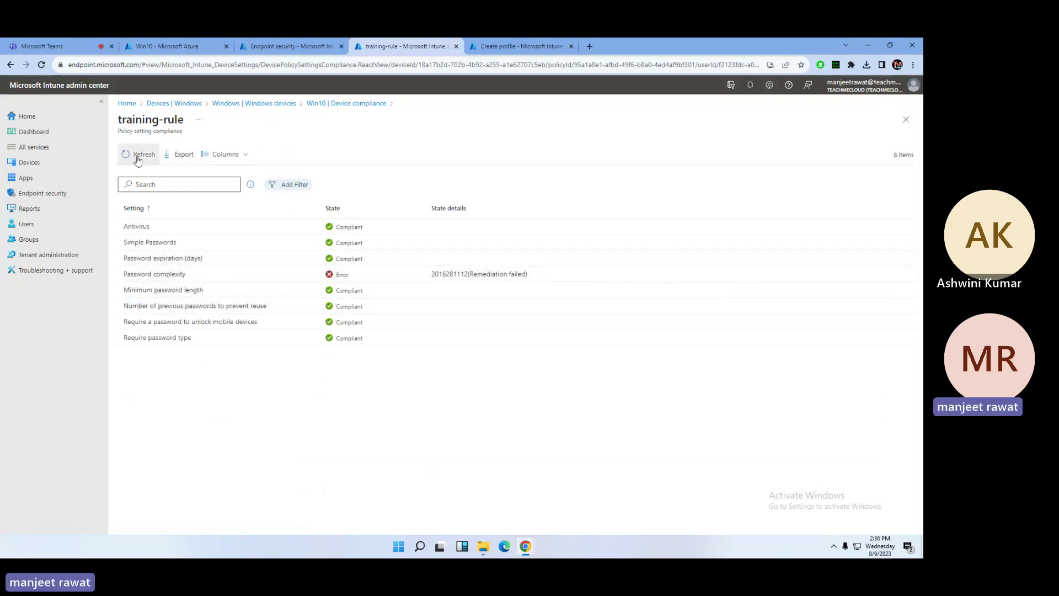
Recheck the training-rule results from Win10's device compliance list, and return to Windows devices to check the last check-in
click(358, 103)
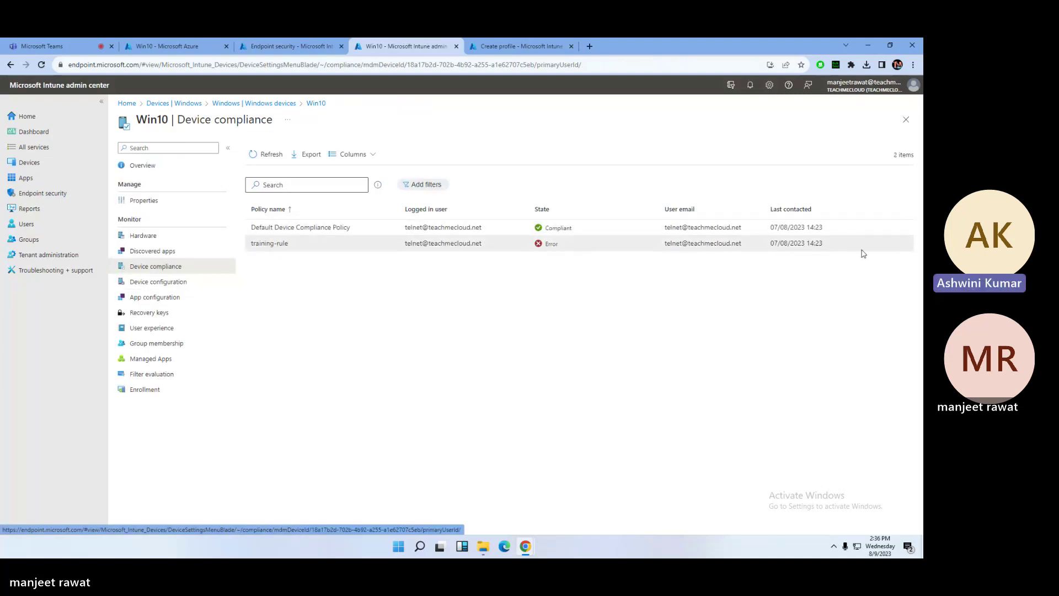
click(893, 246)
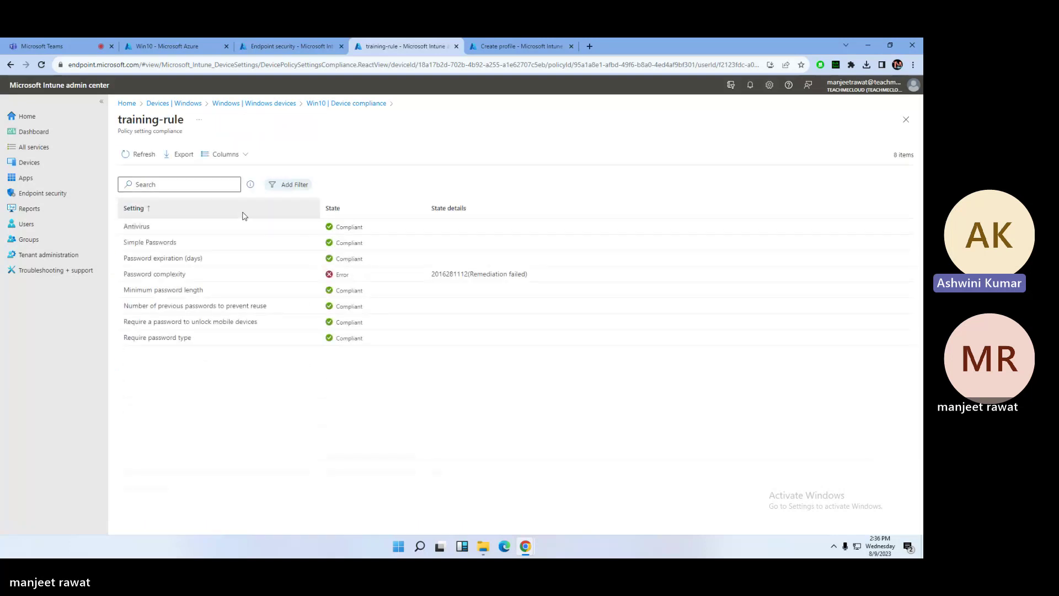
click(368, 104)
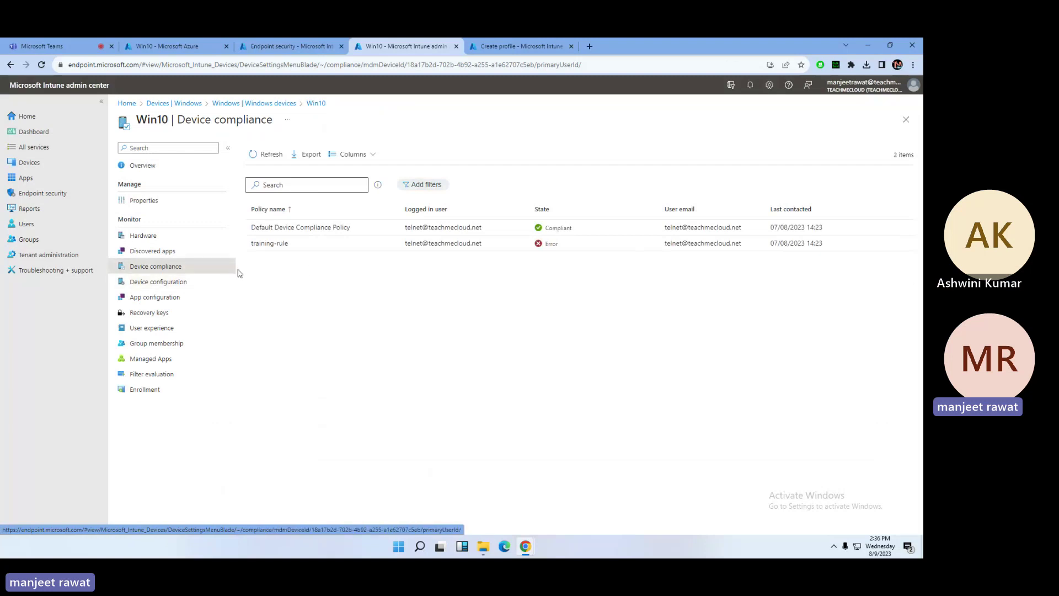
click(270, 103)
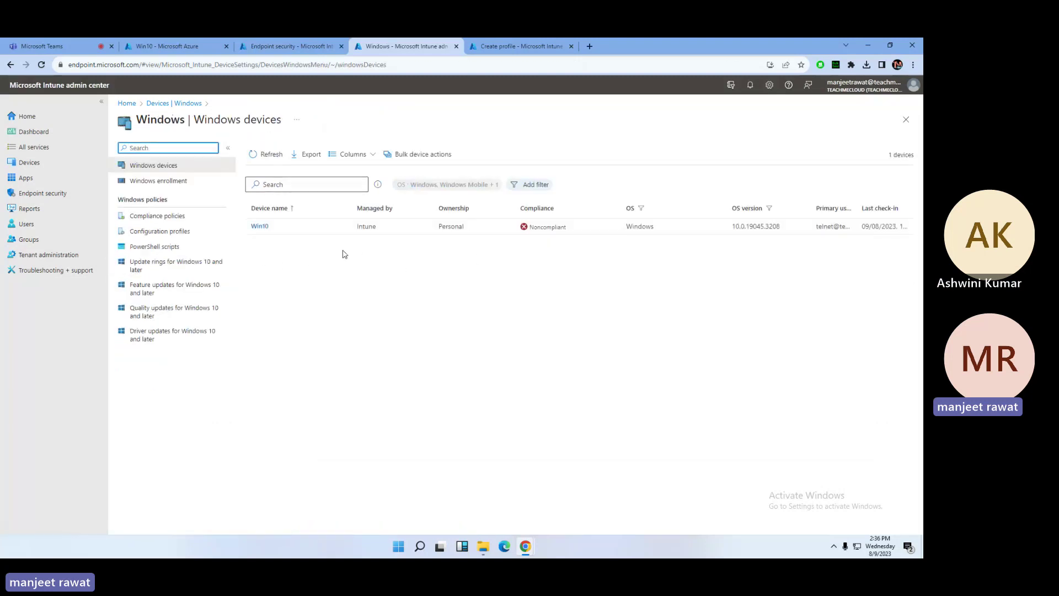
click(905, 227)
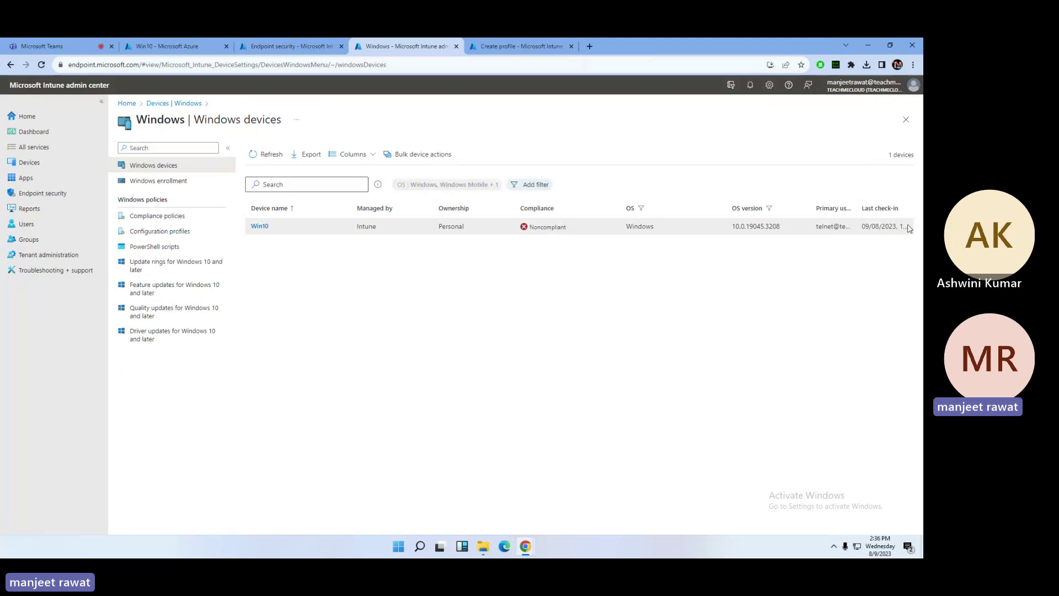
Delete the training-rule policy from the Windows compliance policies and refresh the policy list
click(185, 109)
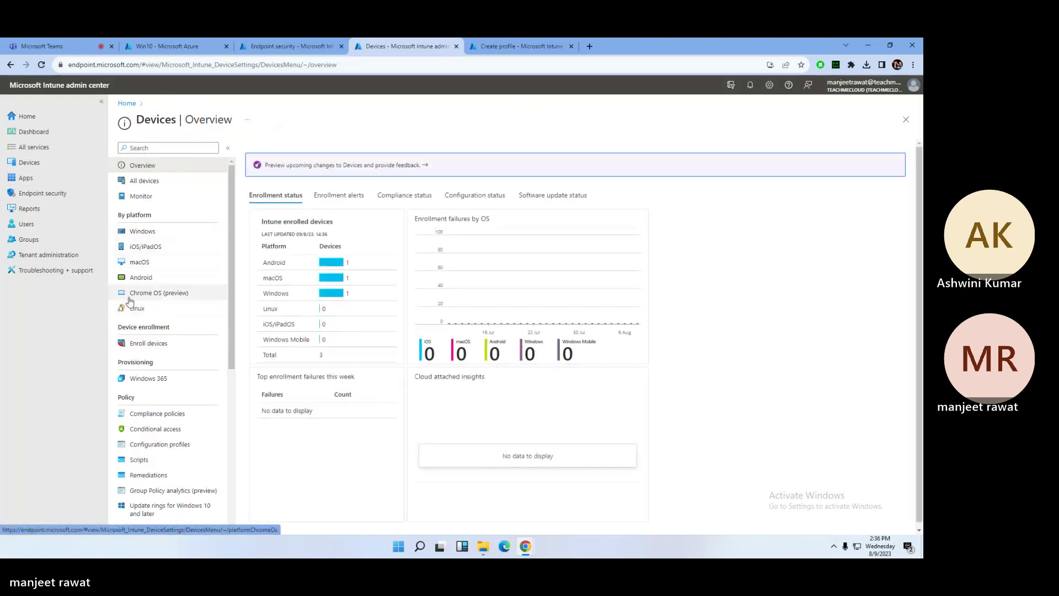
click(140, 232)
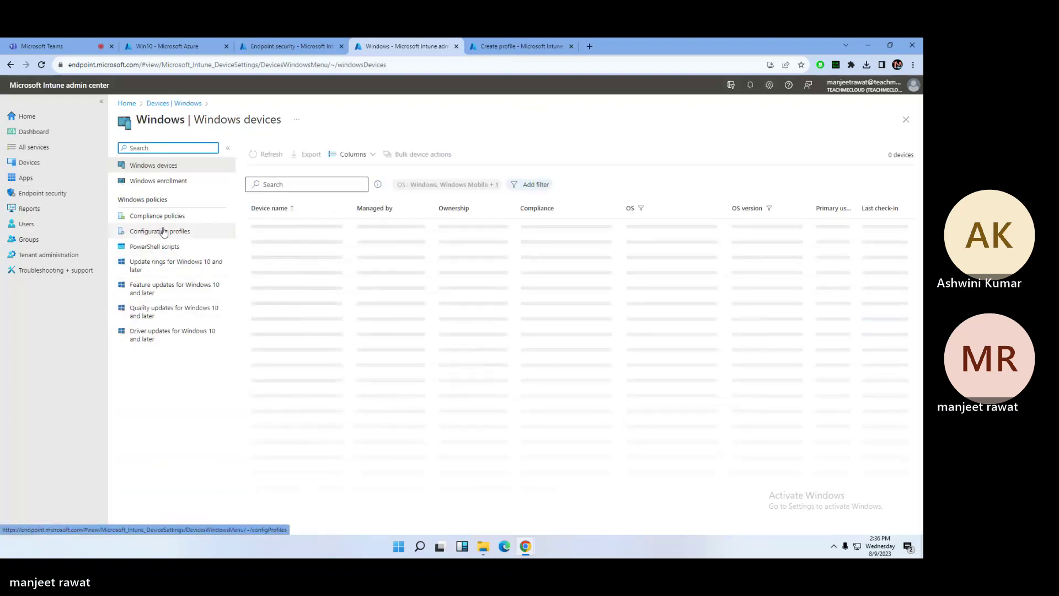
click(164, 215)
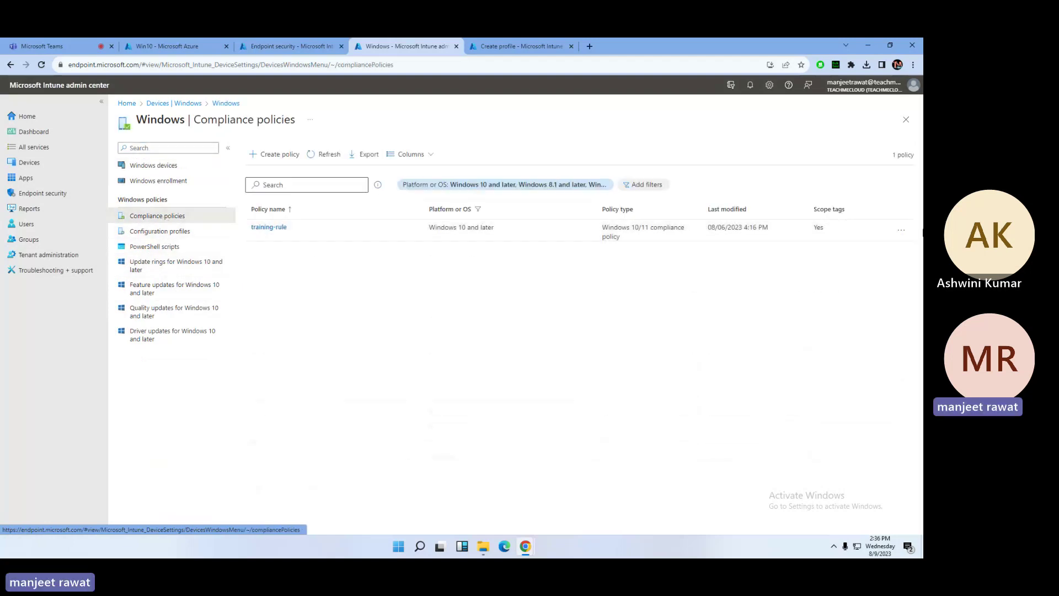
click(906, 233)
click(864, 252)
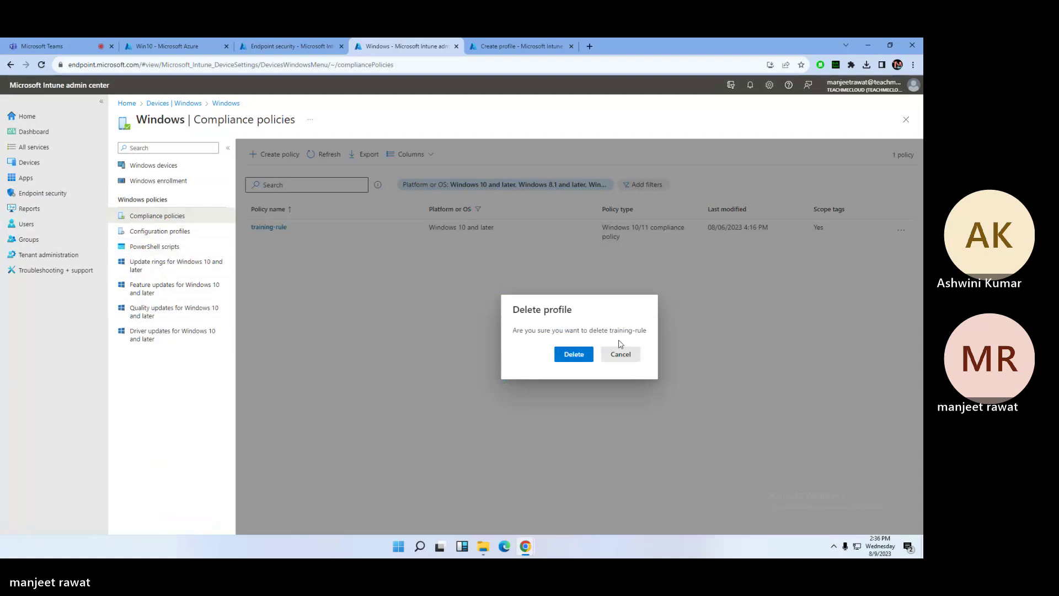
click(584, 357)
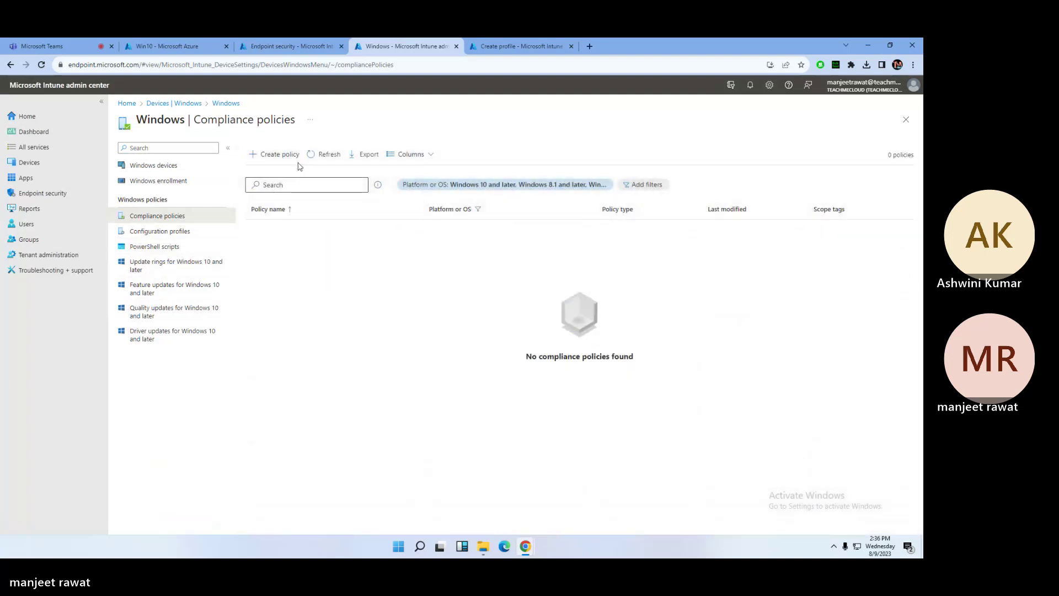
click(310, 155)
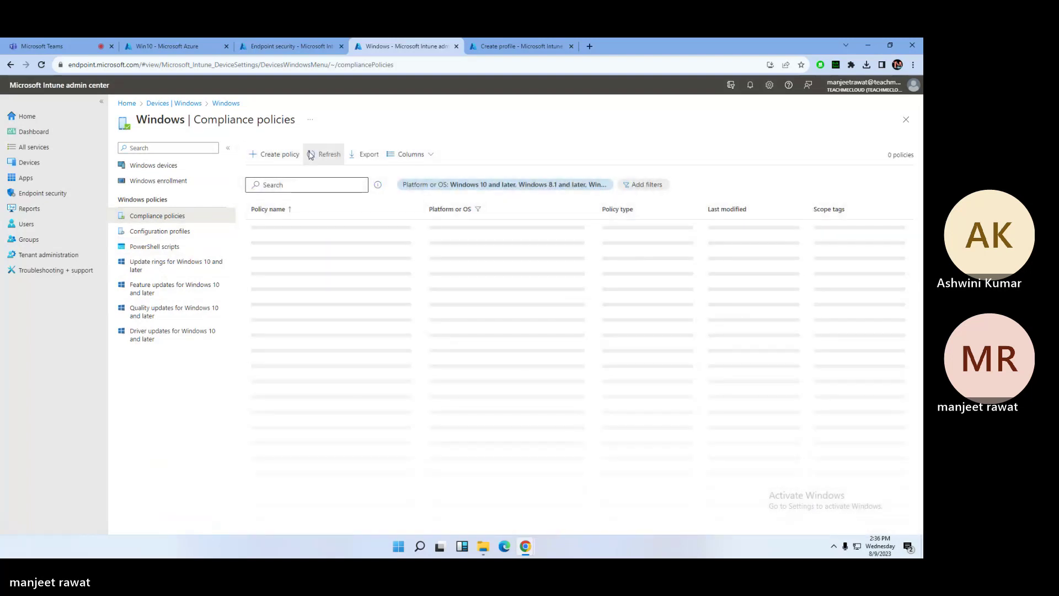
Return to the Devices overview in Intune and reload the page
click(172, 103)
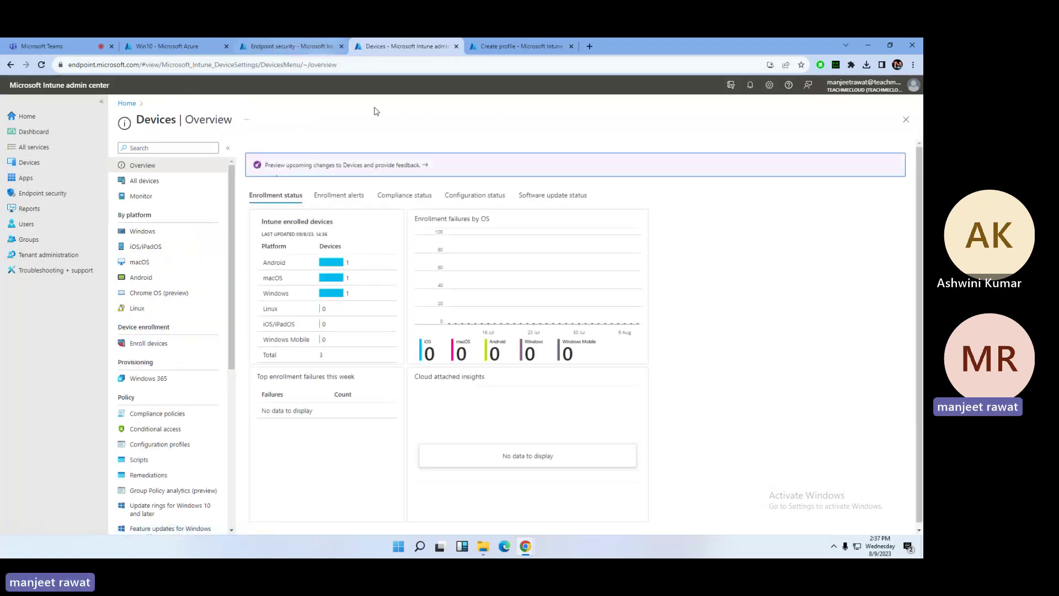
click(392, 68)
key(Return)
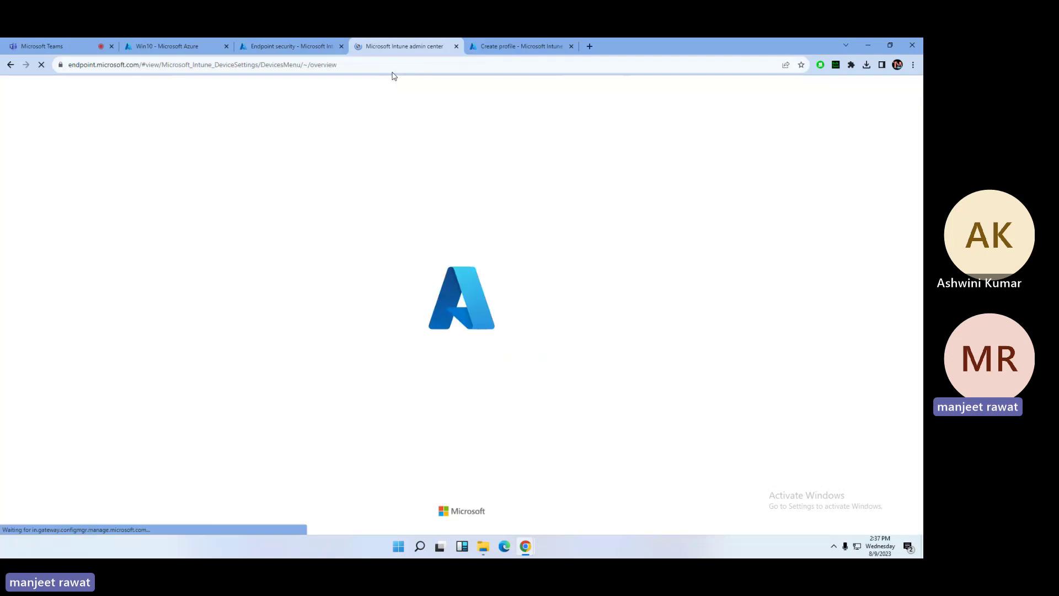
Go back to the antivirus profile being created and review the available Defender configuration settings from end to start
click(509, 46)
scroll(503, 321, up, 6)
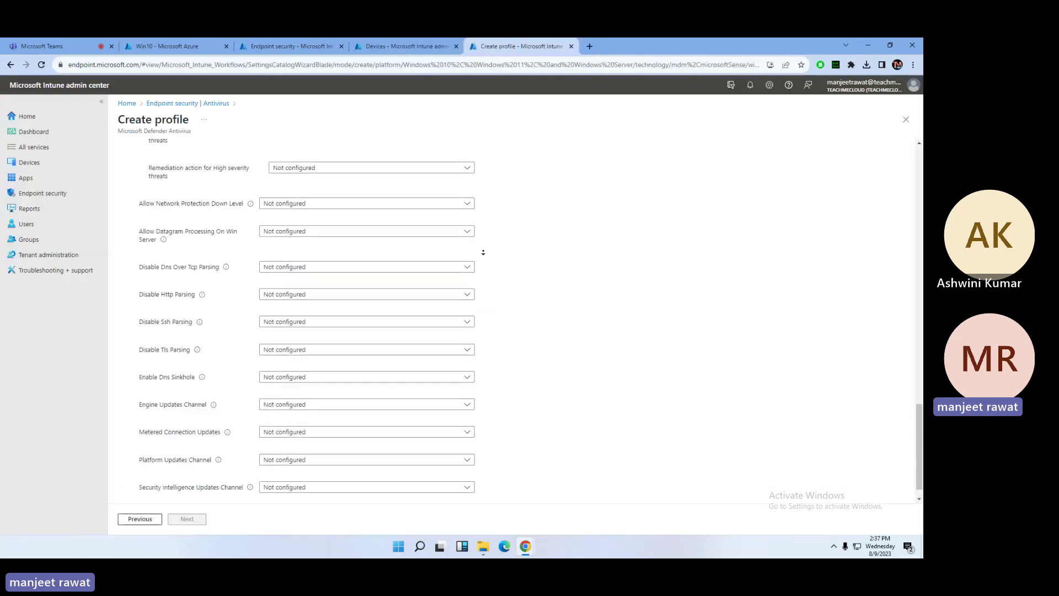
scroll(513, 366, down, 3)
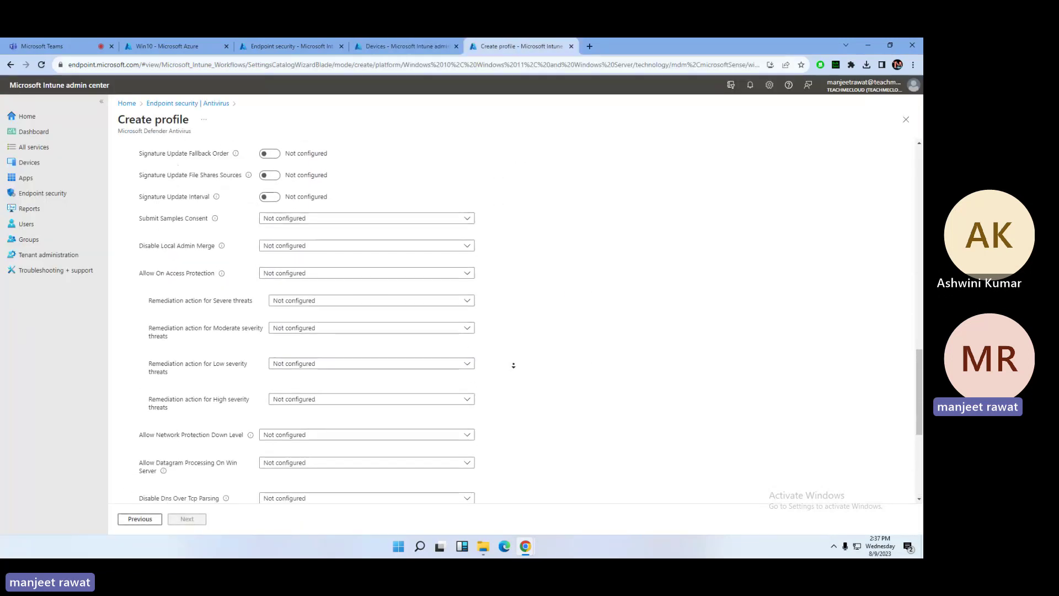
scroll(504, 277, up, 10)
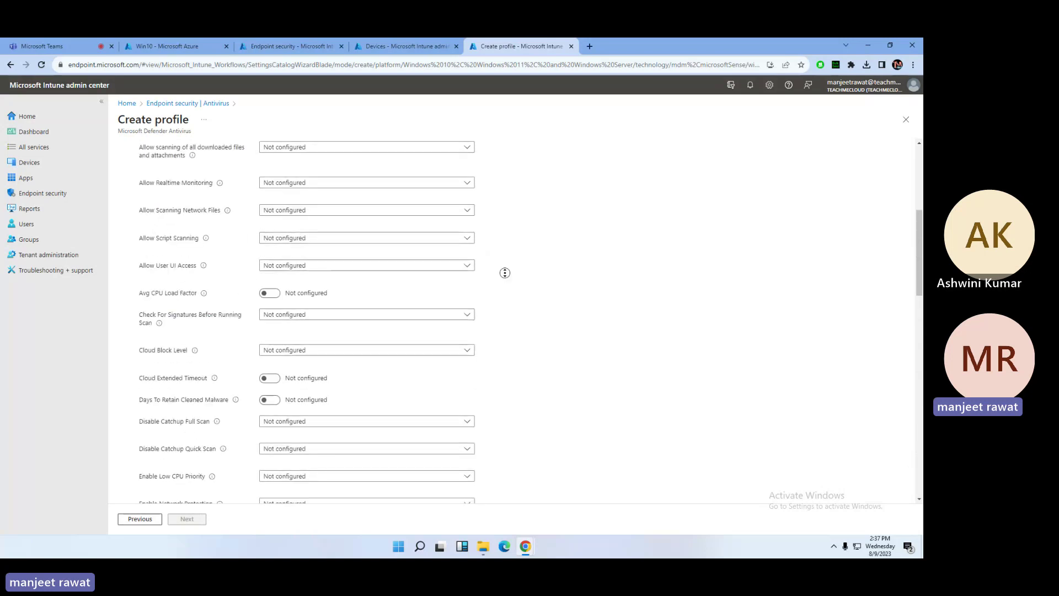
scroll(505, 273, up, 5)
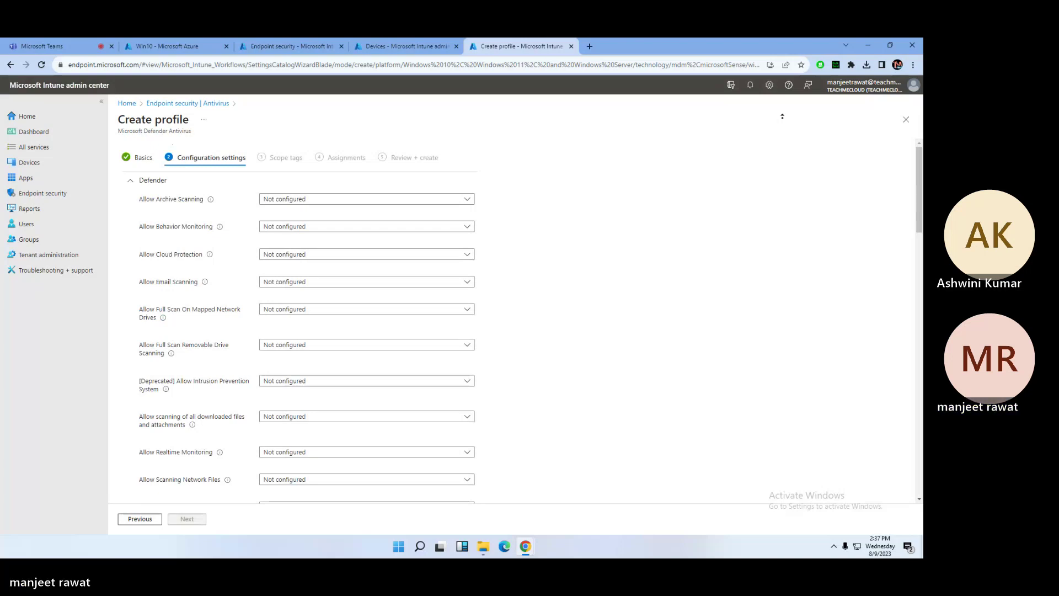
scroll(552, 288, down, 15)
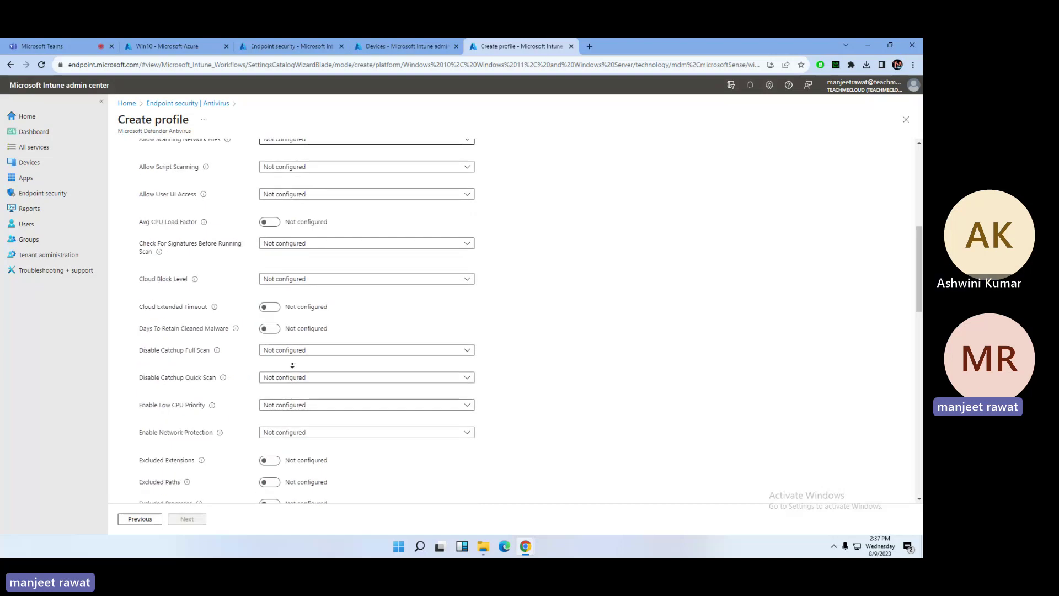
scroll(505, 391, up, 15)
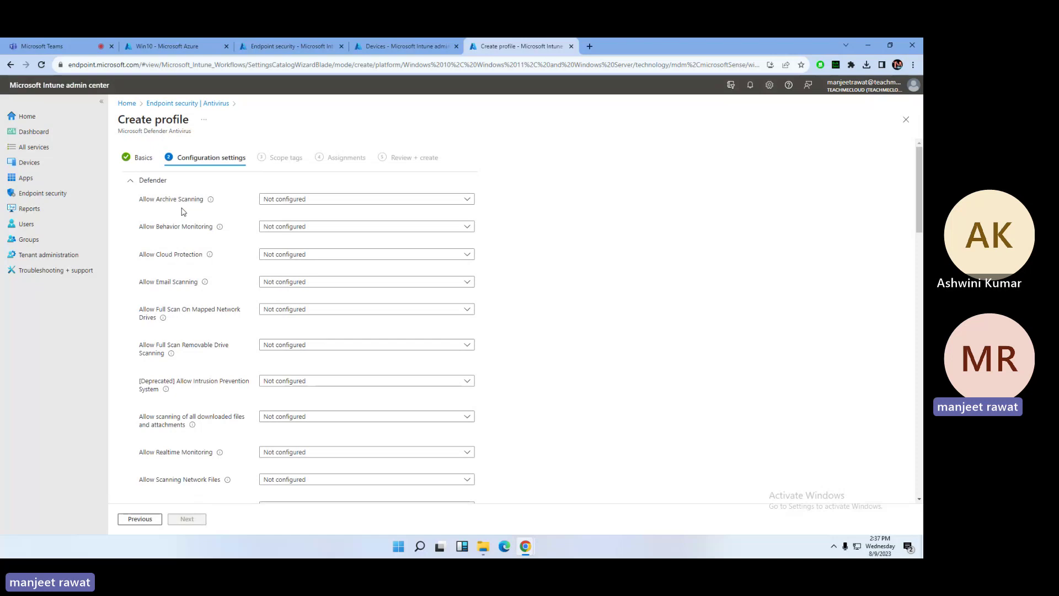
click(67, 41)
click(526, 45)
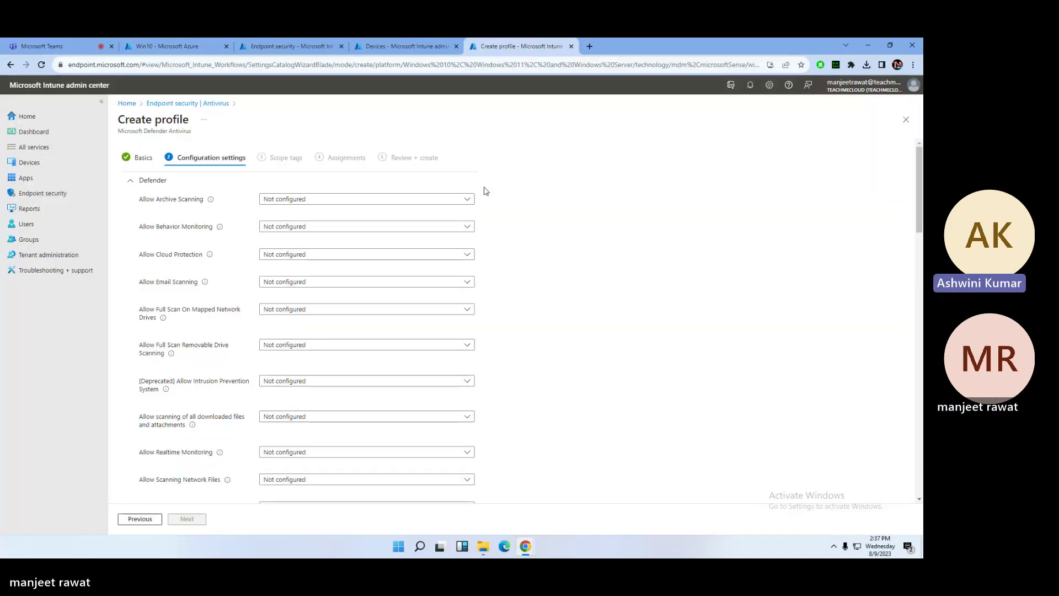
Set Allow Archive Scanning to "Allowed. Scans the archive files." in the Defender settings
click(380, 202)
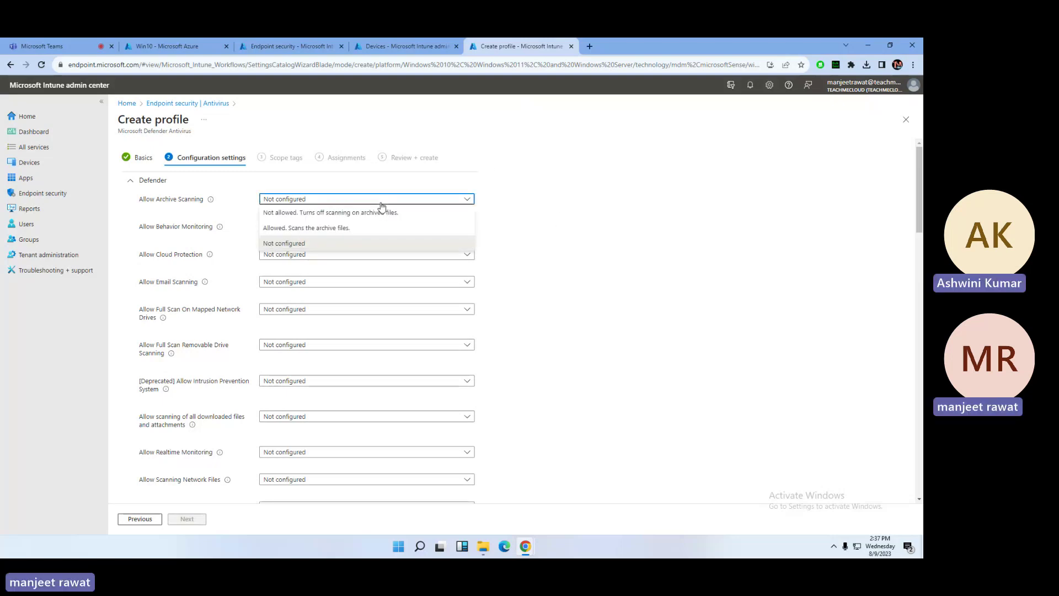
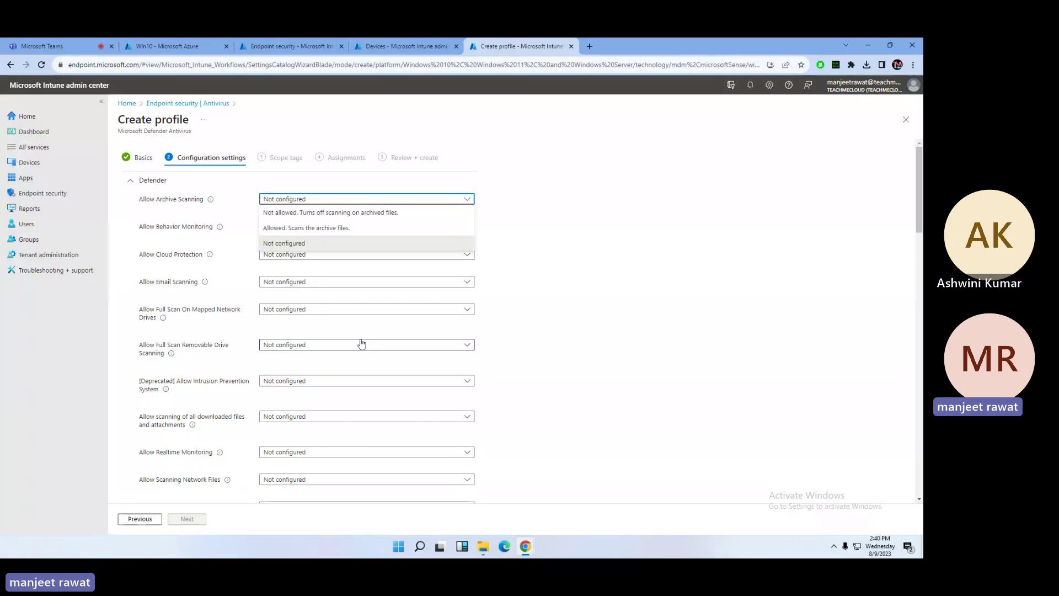
click(309, 227)
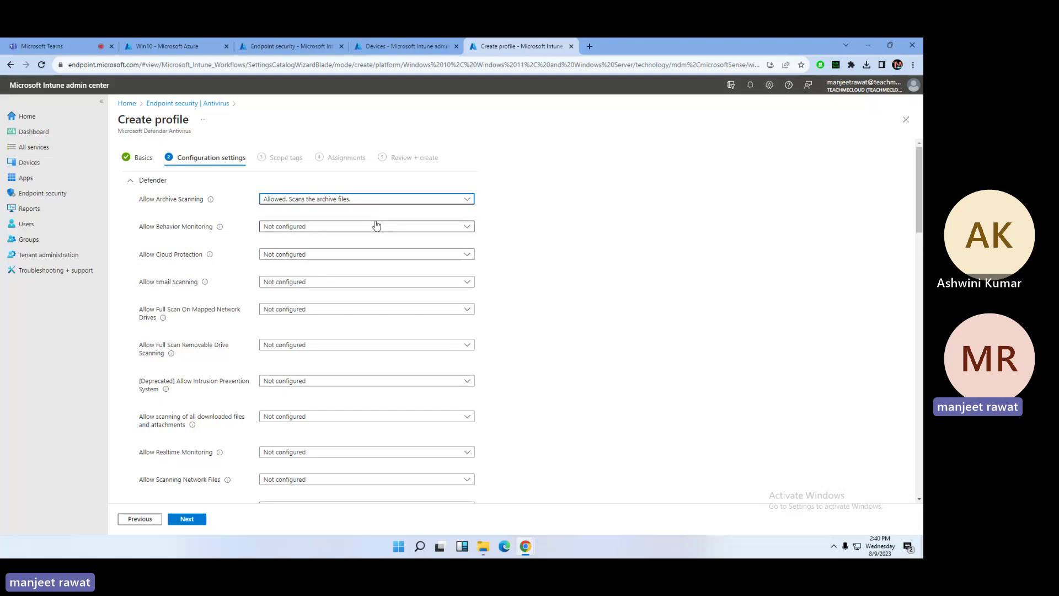
click(364, 199)
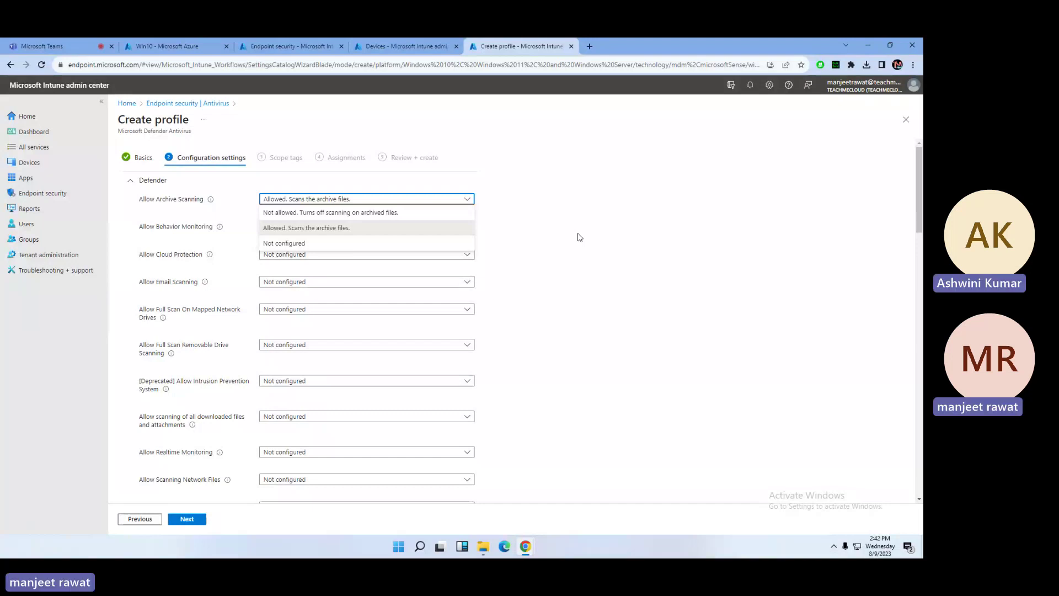
click(308, 227)
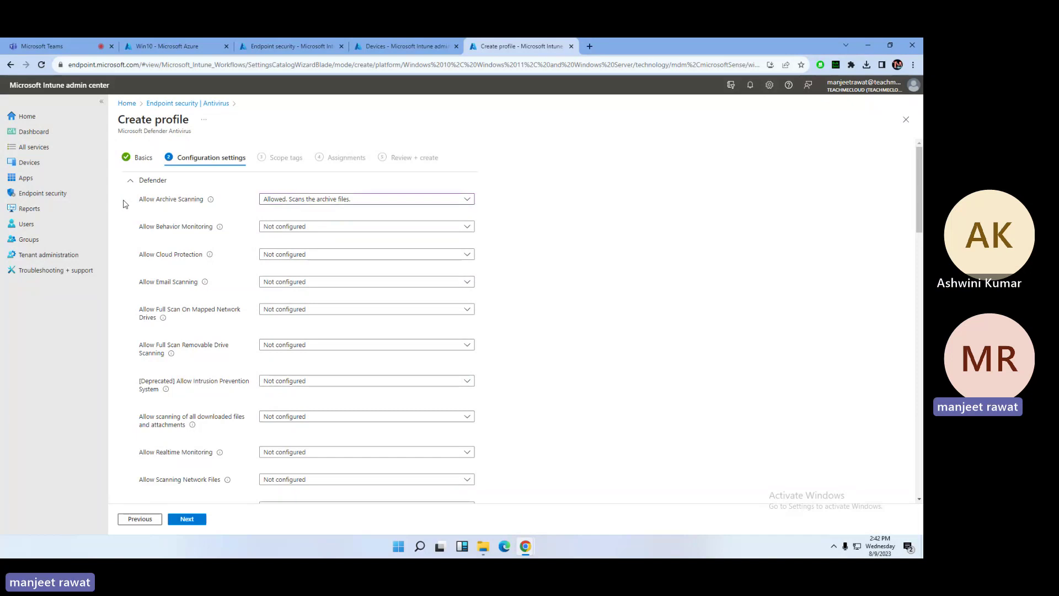
mouse_move(210, 200)
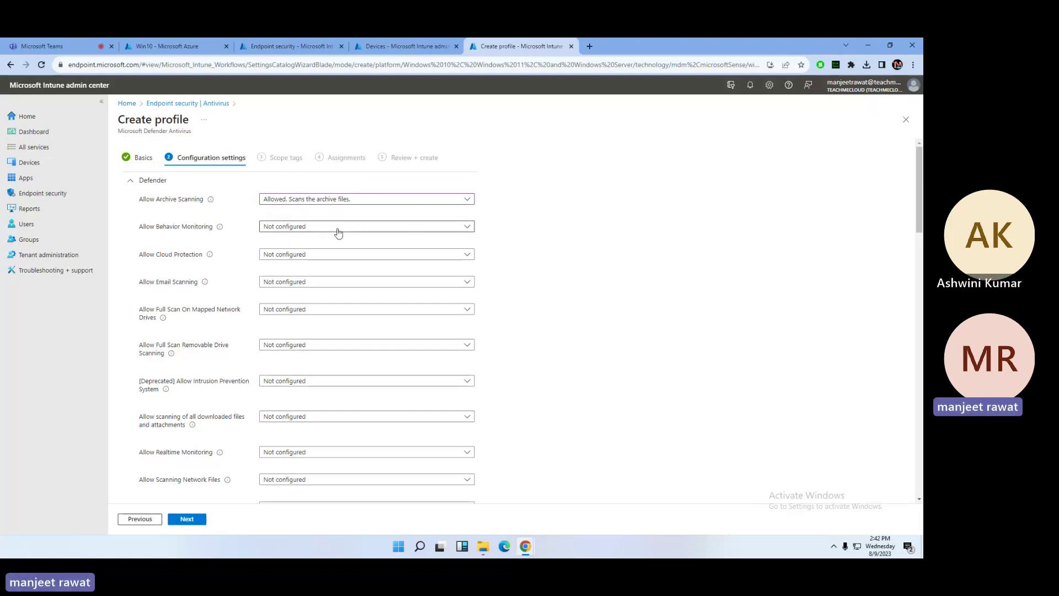
Allow real-time behavior monitoring and turn on Cloud Protection in the Defender settings
click(309, 227)
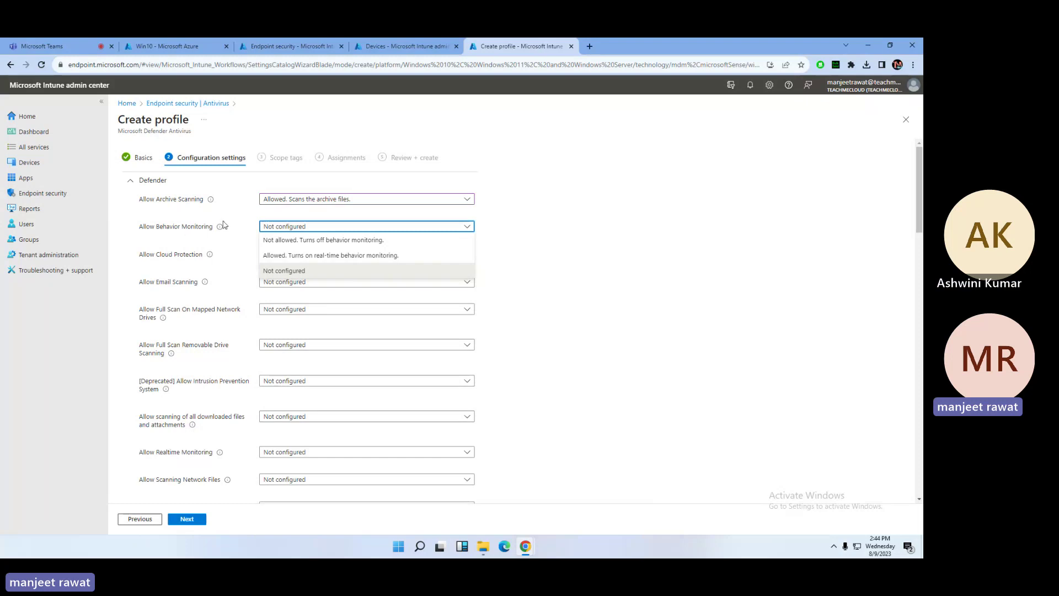
click(341, 255)
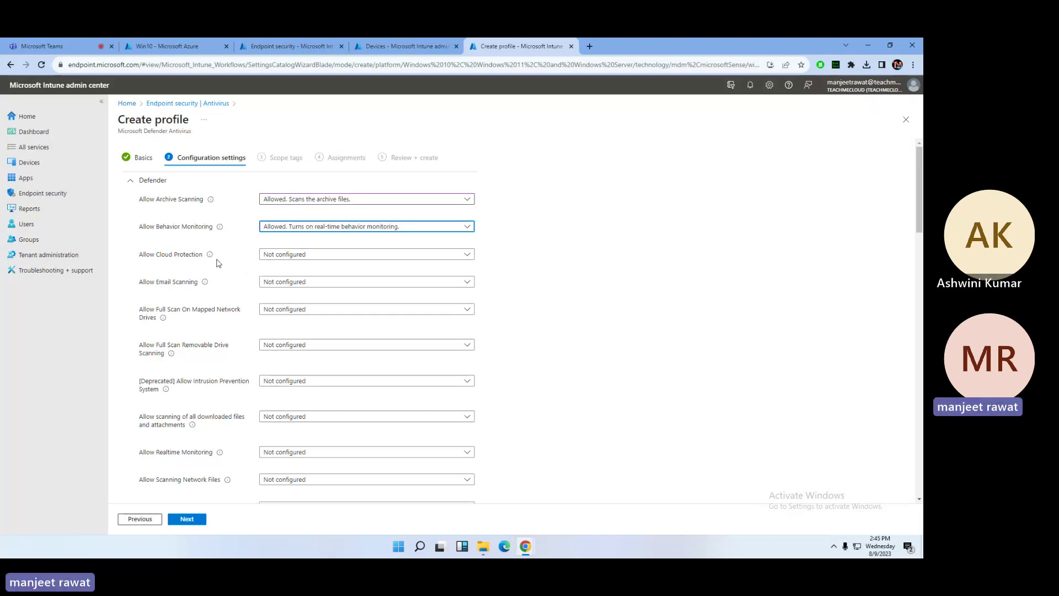
click(291, 255)
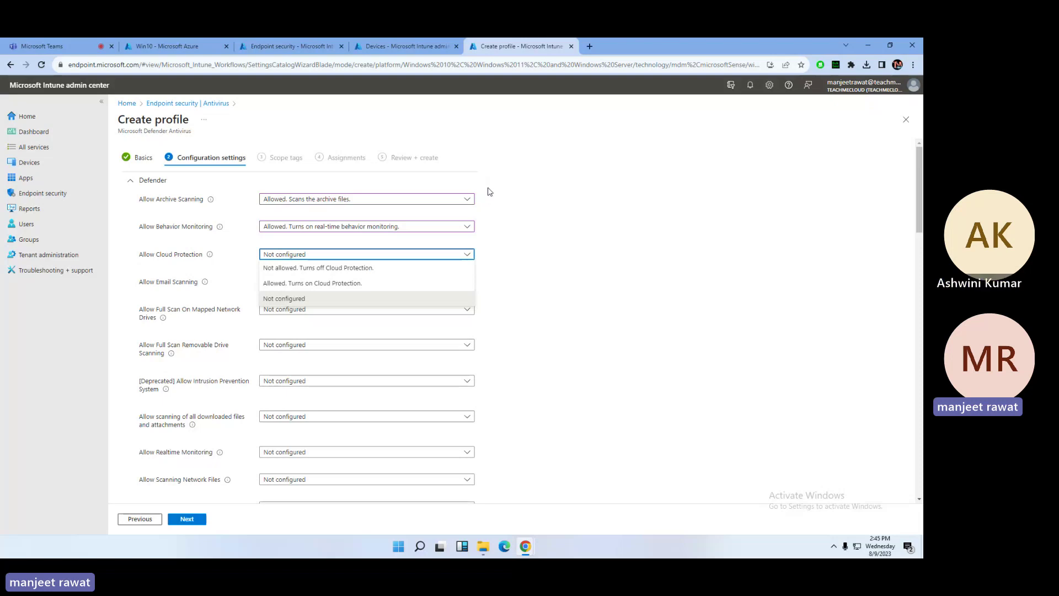
click(343, 286)
click(636, 283)
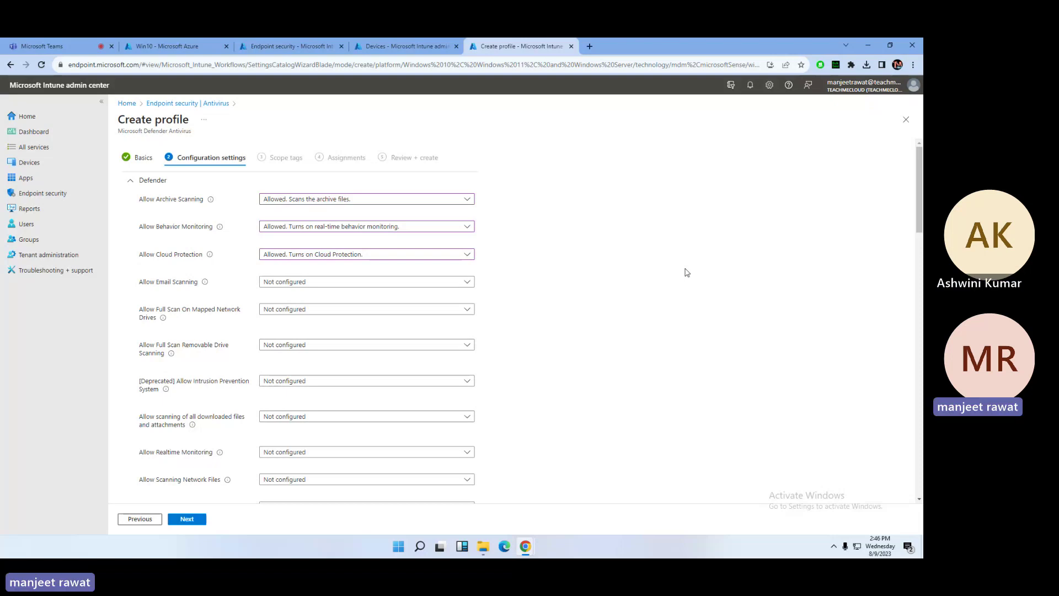
Leave the browser and search Windows for "defen" to open Windows Defender Firewall on the local computer
click(868, 44)
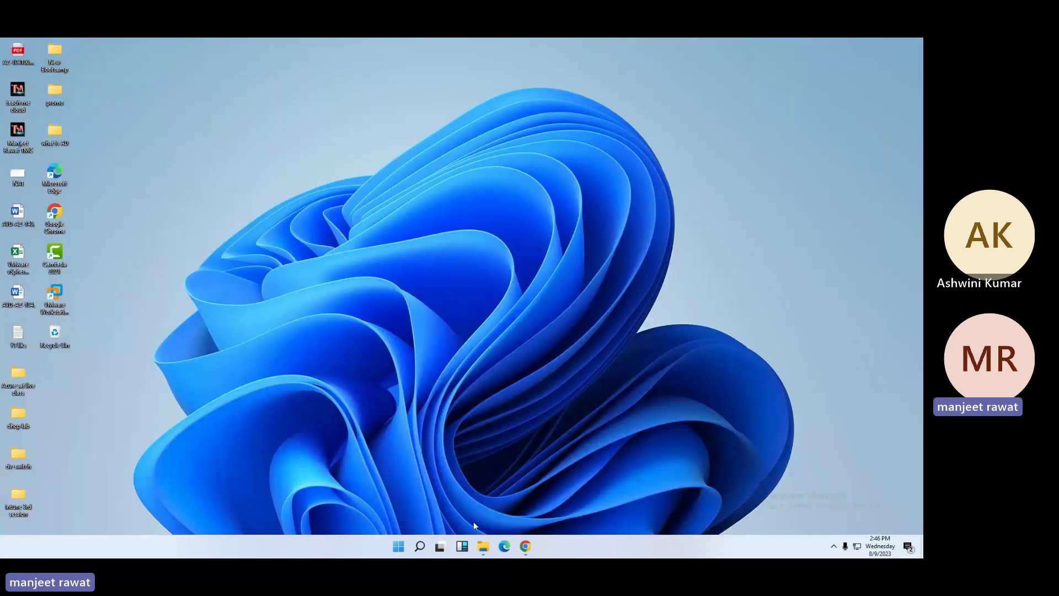
click(423, 545)
text(de)
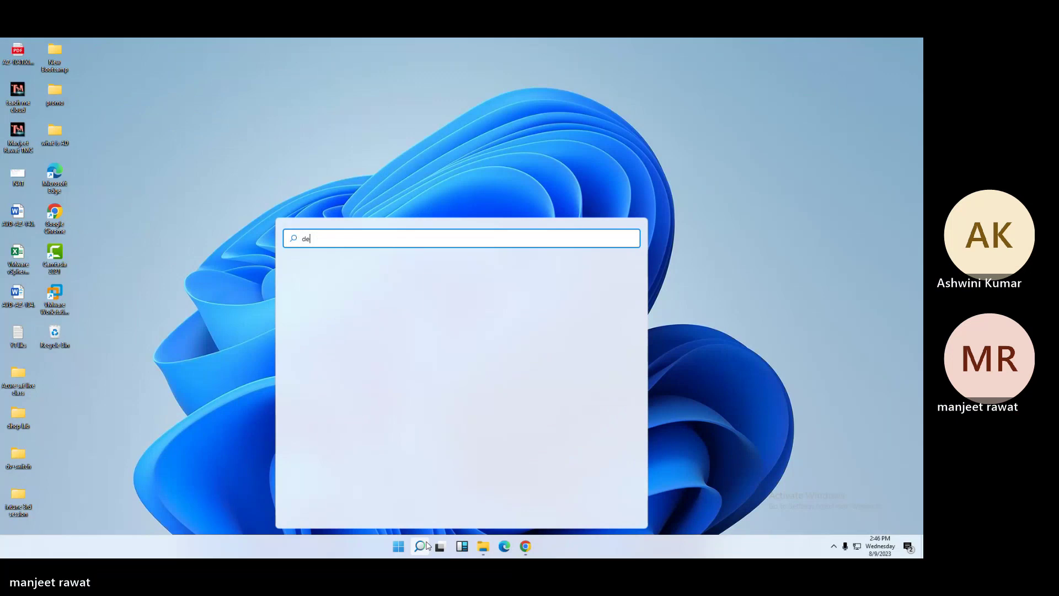
text(fen)
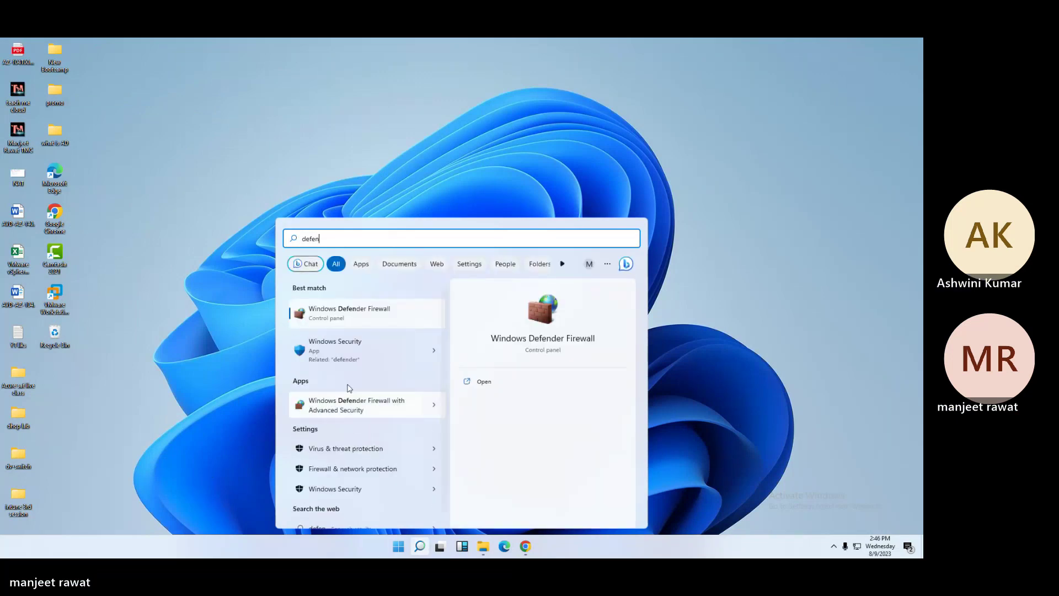
click(348, 323)
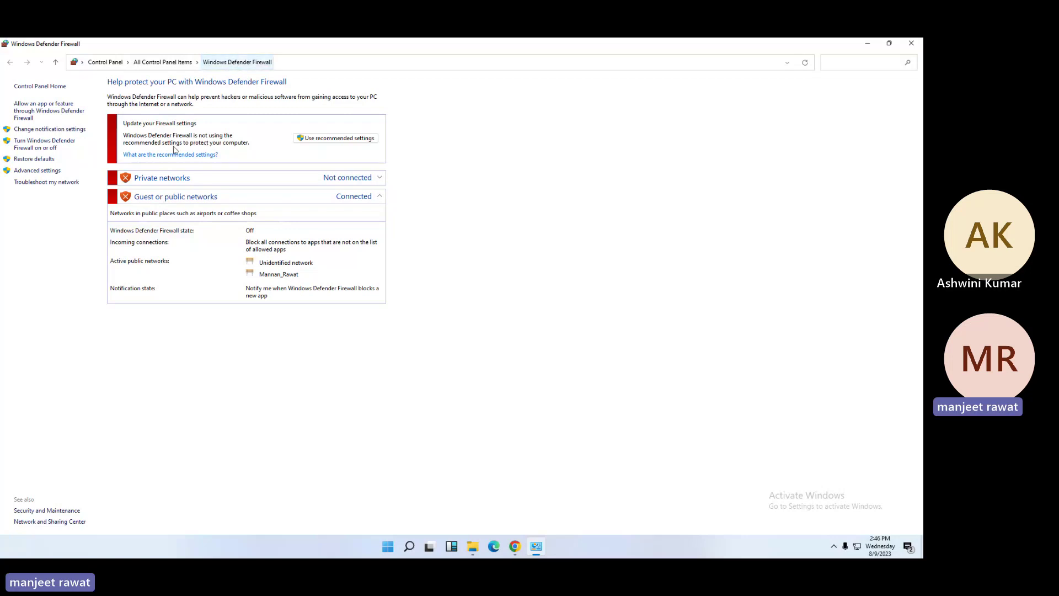
Open the list of apps allowed through Windows Defender Firewall and review its entries from start to end and back
click(49, 110)
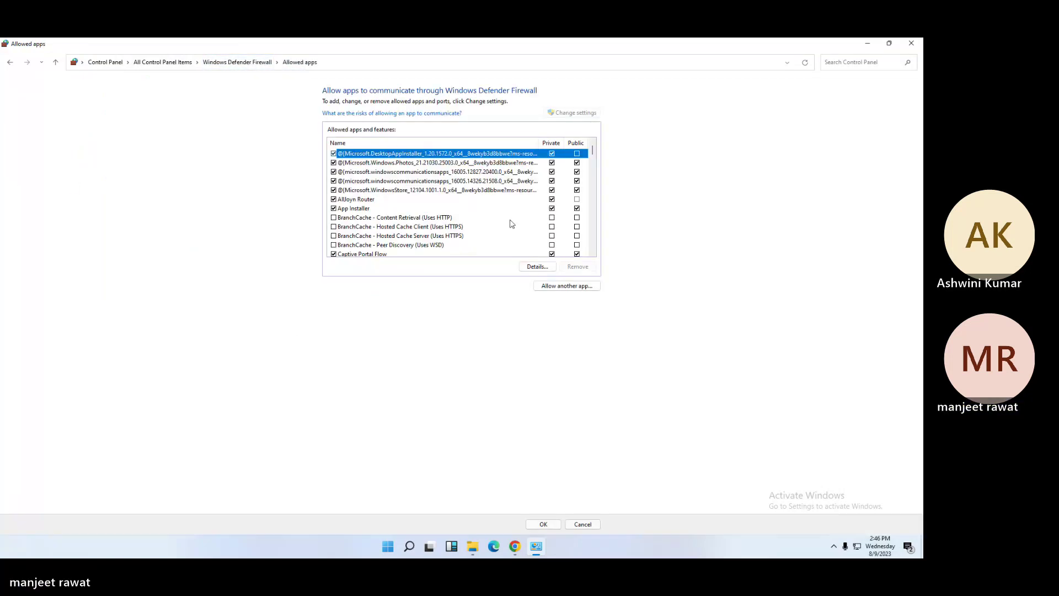
scroll(587, 229, down, 10)
scroll(587, 229, down, 20)
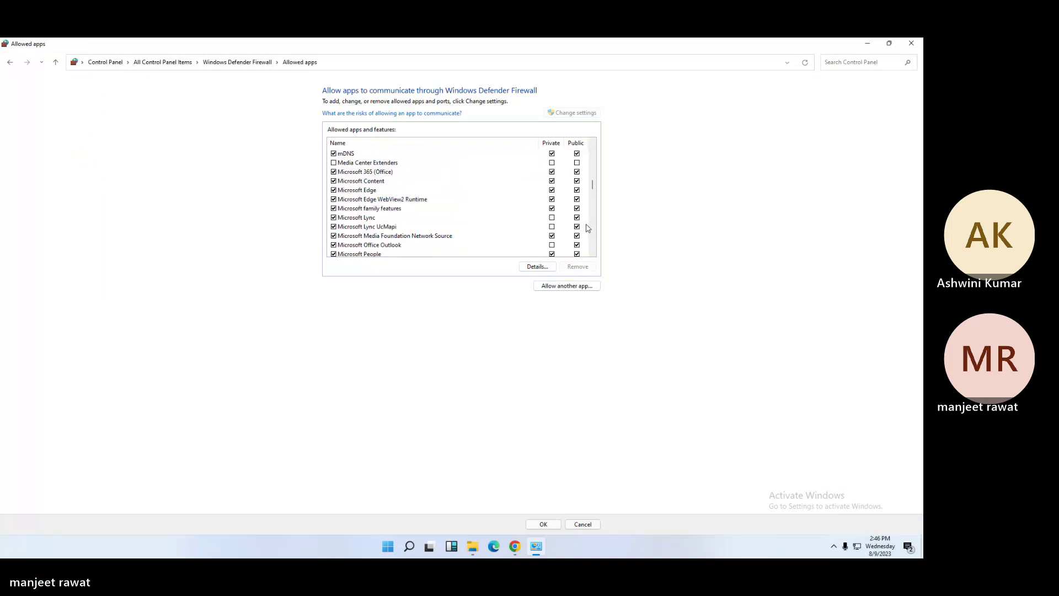
scroll(587, 227, down, 6)
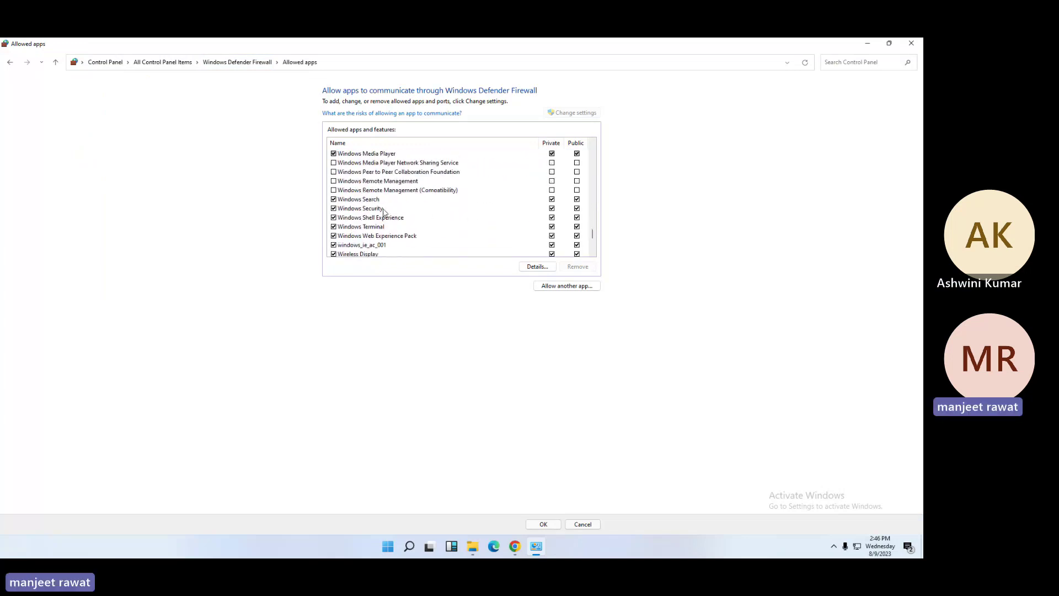
scroll(393, 212, up, 5)
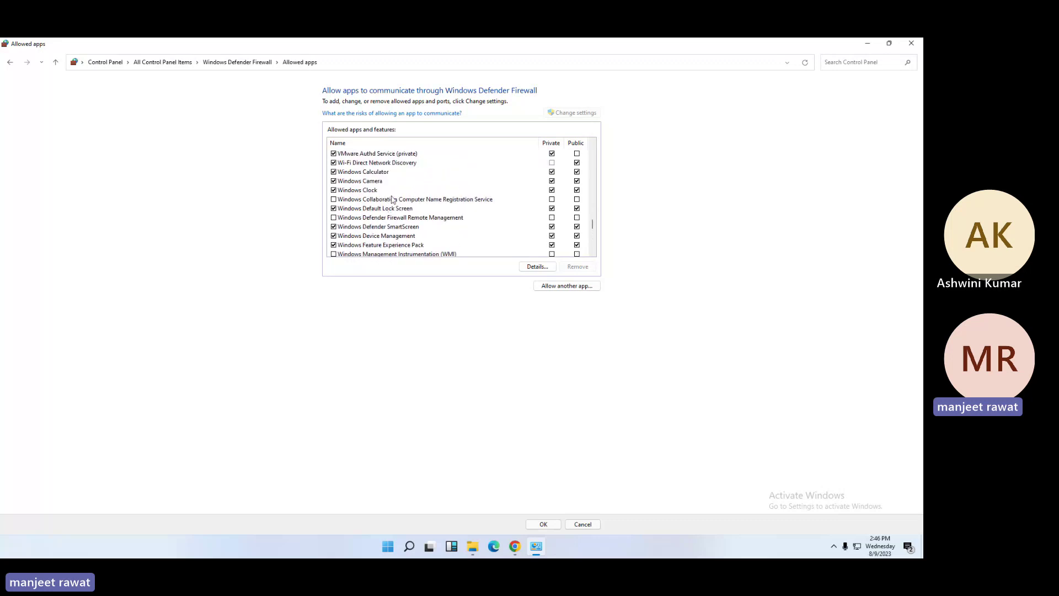
scroll(440, 189, up, 4)
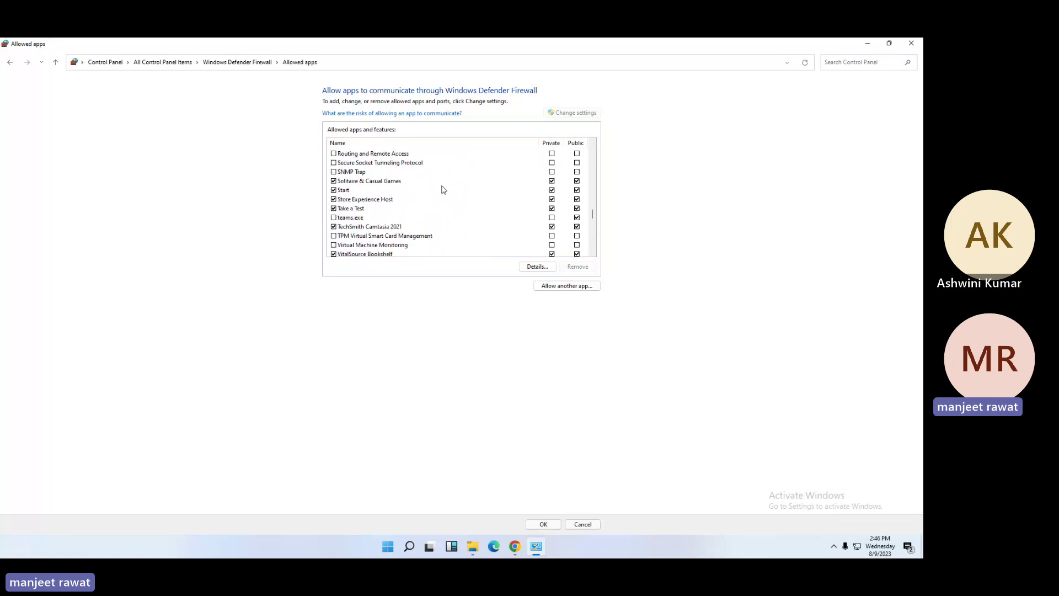
scroll(441, 189, up, 12)
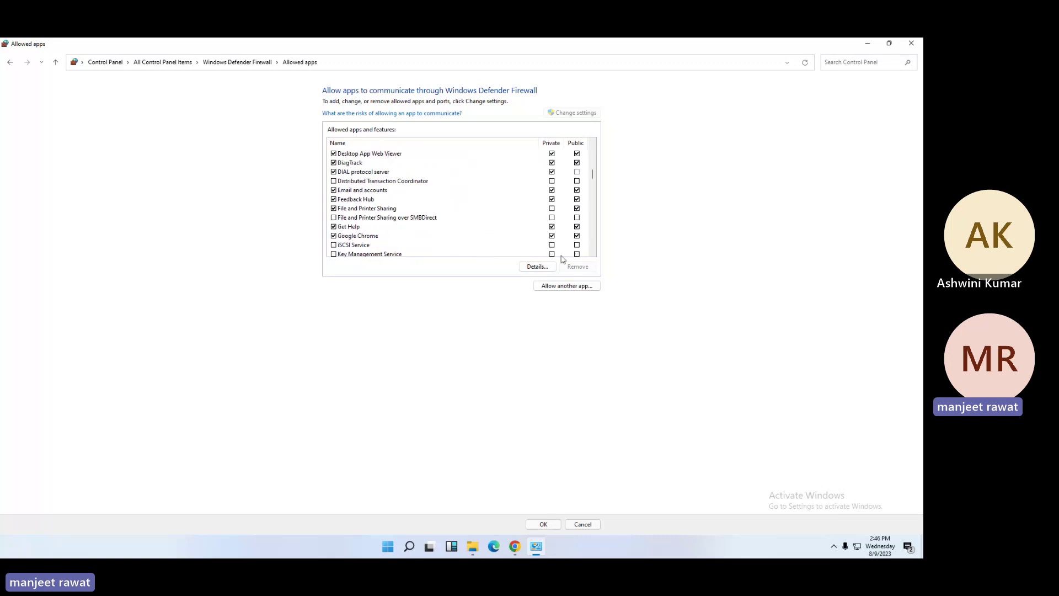
scroll(558, 242, up, 9)
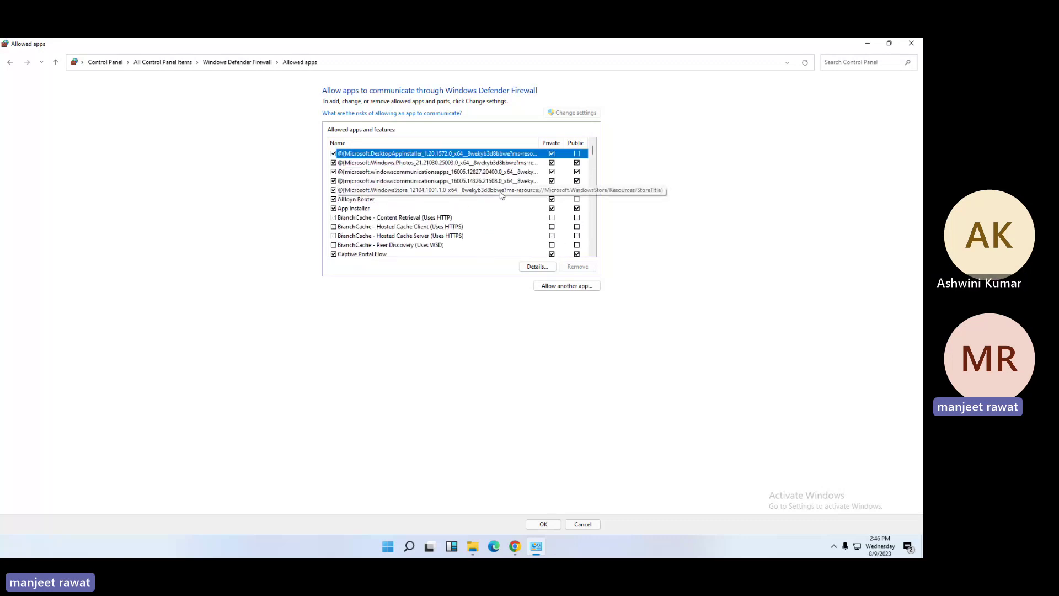
scroll(479, 206, down, 3)
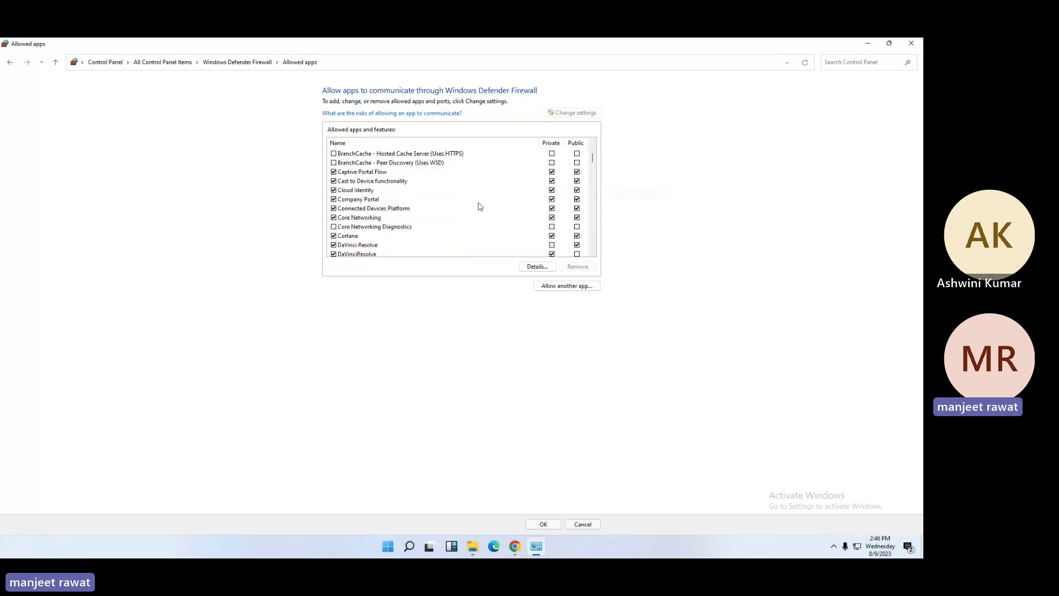
Return to the antivirus profile in Chrome and set Allow Email Scanning to "Allowed. Turns on email scanning."
click(867, 43)
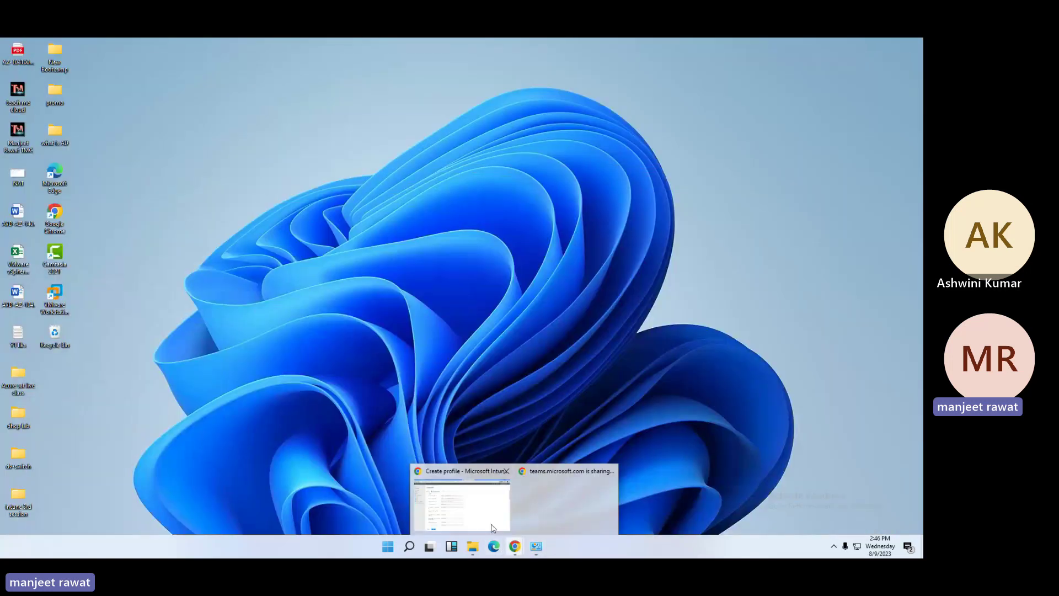
click(458, 496)
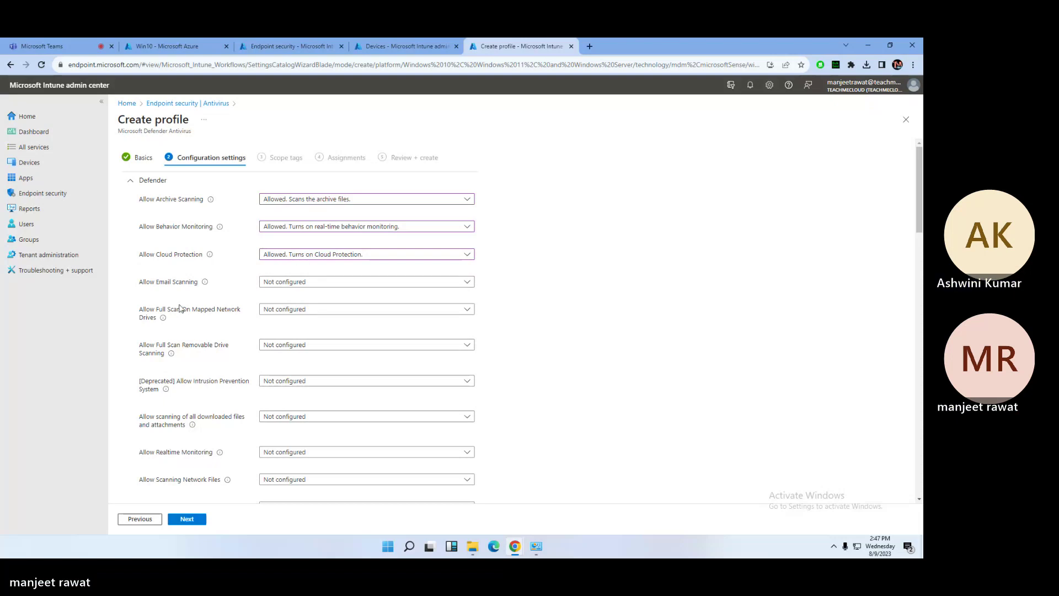
click(294, 283)
click(320, 305)
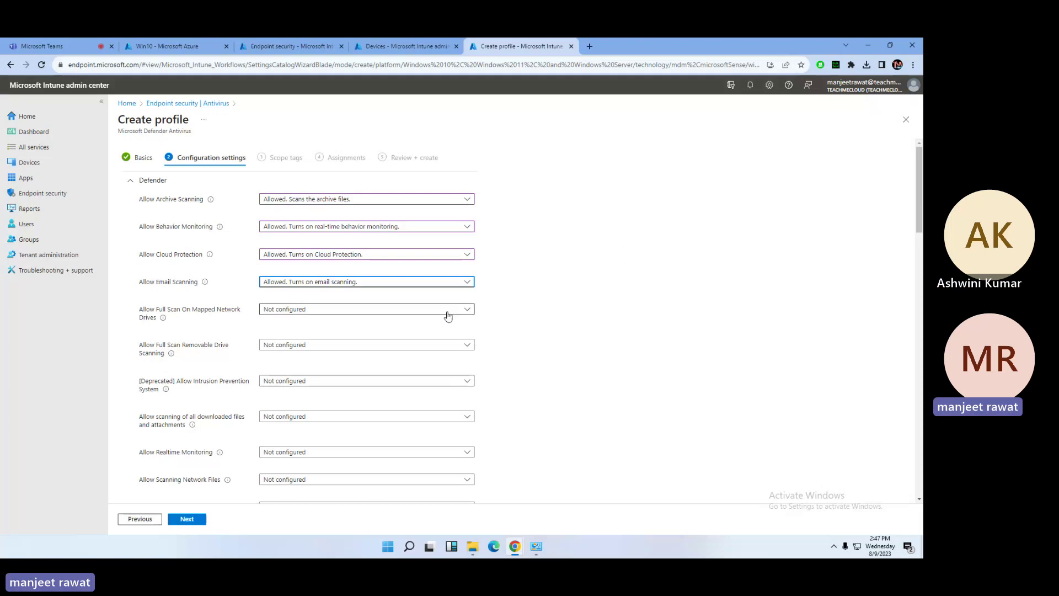
Try allowing full scans on mapped network drives, return that to "Not configured", and set removable drive scanning to "Allowed. Scans removable drives."
click(402, 312)
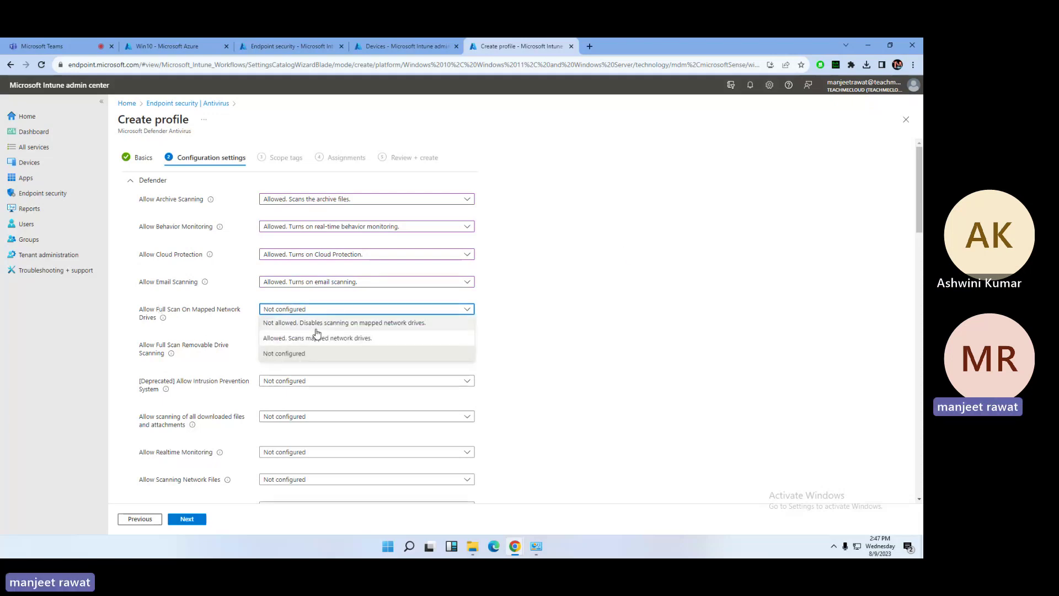
click(383, 339)
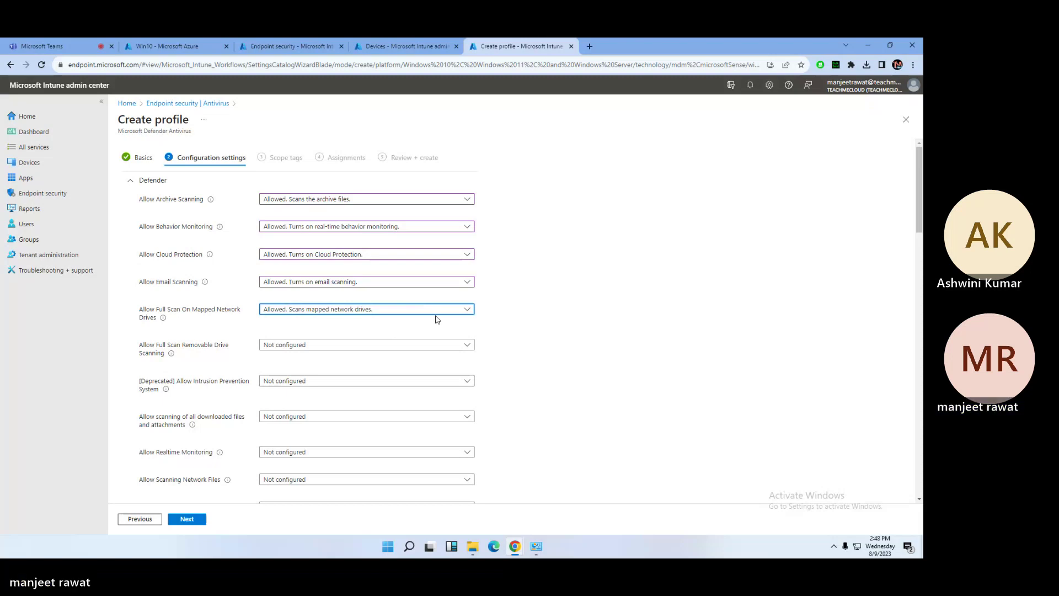
click(395, 308)
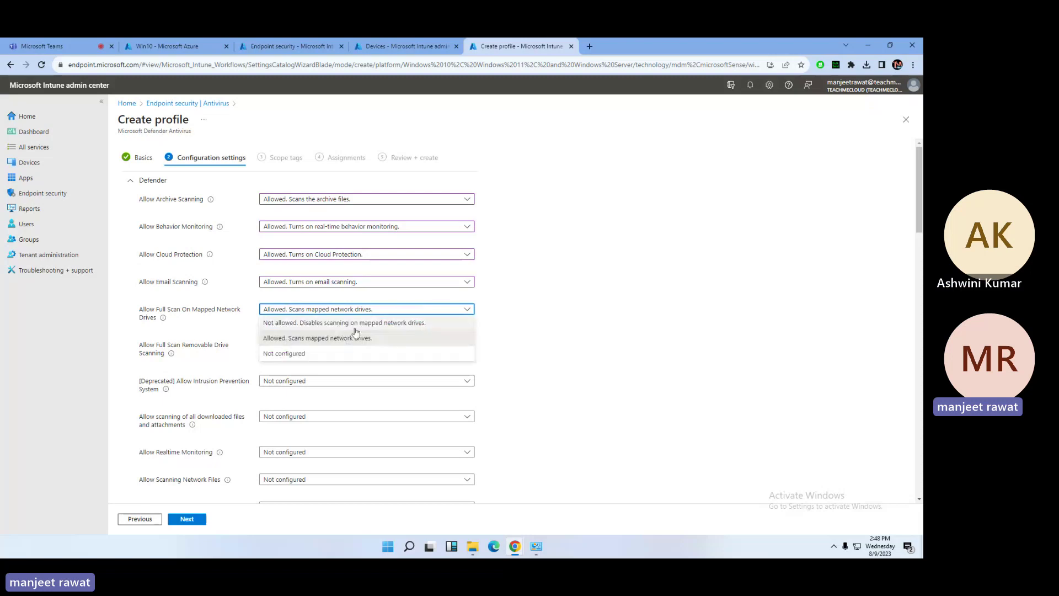
click(307, 353)
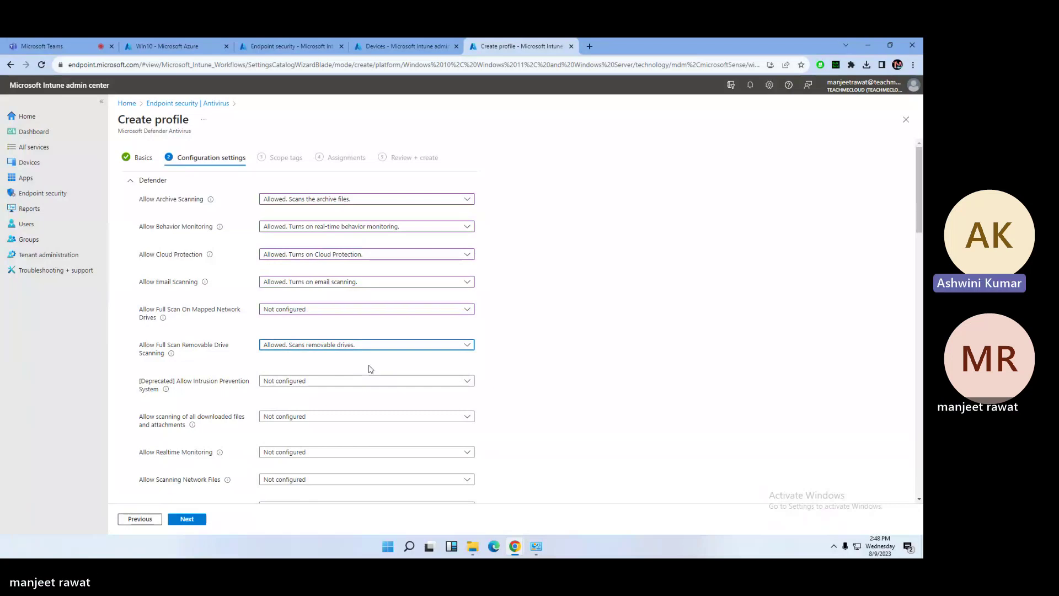
Set "Allow scanning of all downloaded files and attachments" to "Allowed." in the Defender settings
scroll(266, 436, down, 3)
scroll(271, 400, up, 1)
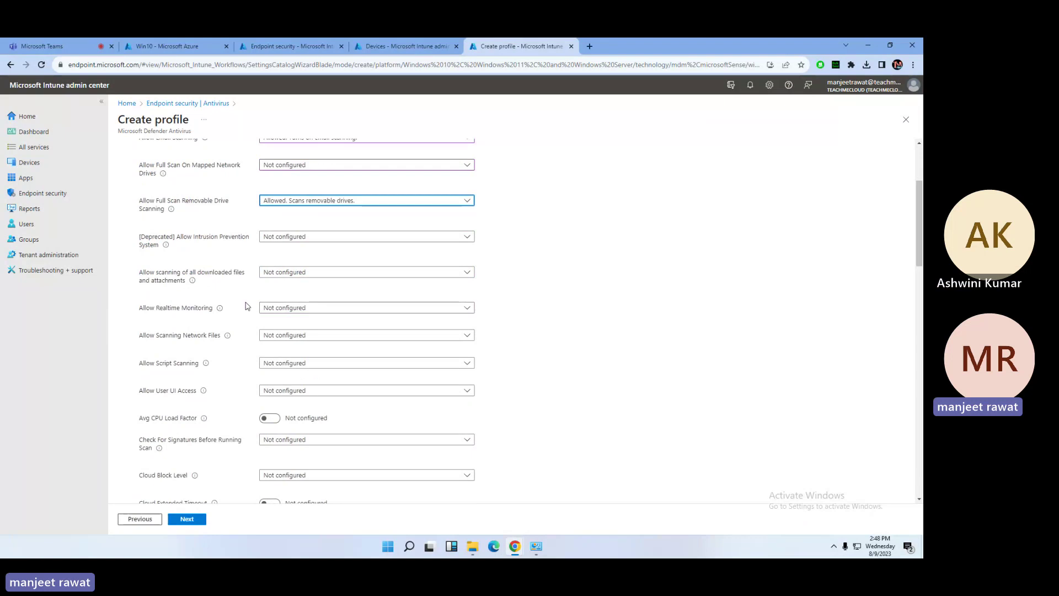
click(288, 275)
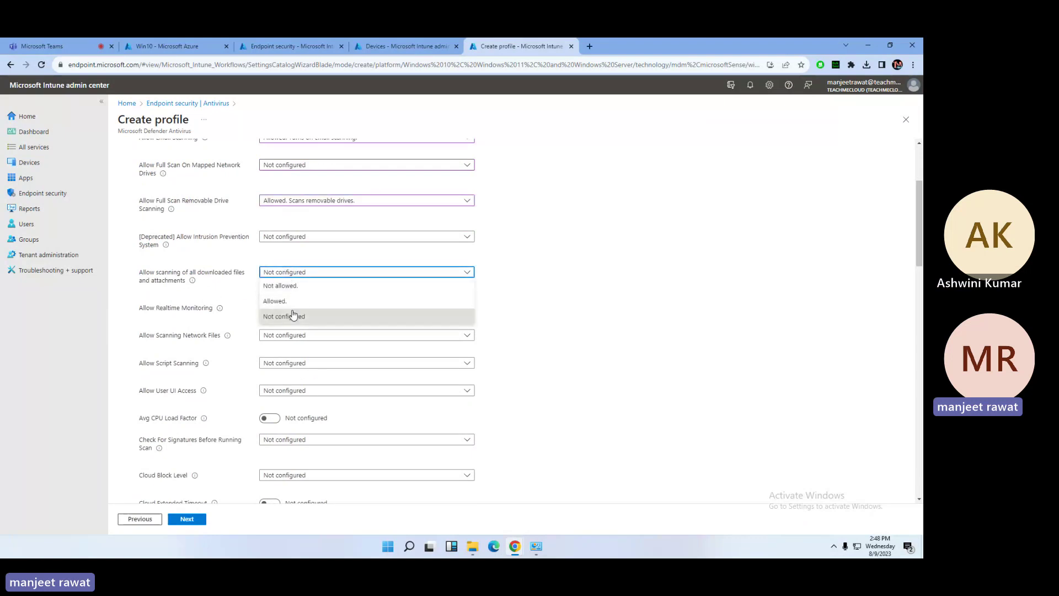
click(279, 301)
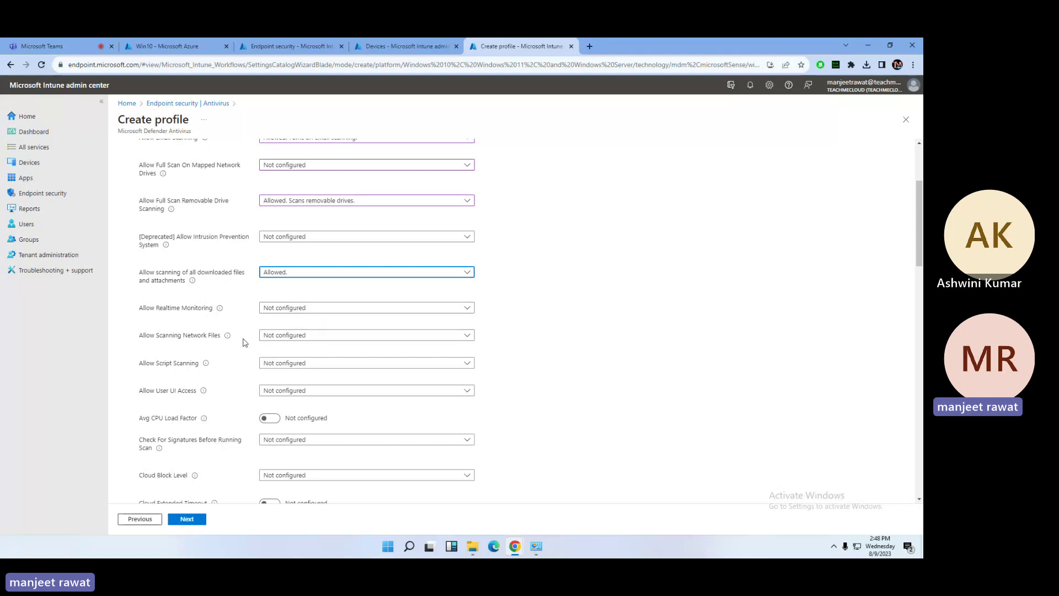
Review the remaining Defender settings, from Allow Realtime Monitoring through Security Intelligence Updates Channel, and recheck the options already configured
scroll(264, 398, down, 2)
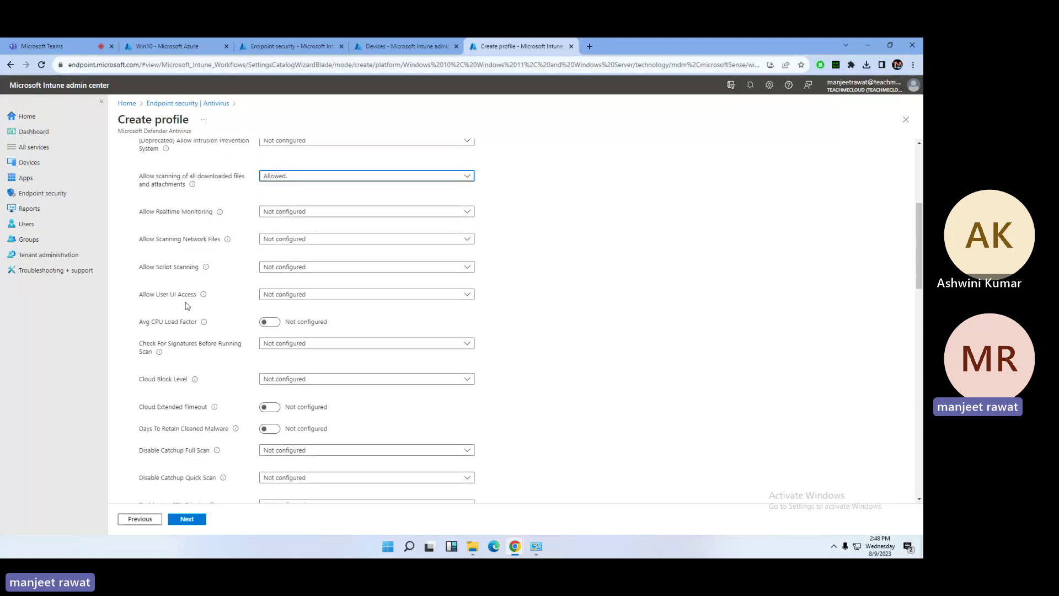
scroll(264, 386, down, 3)
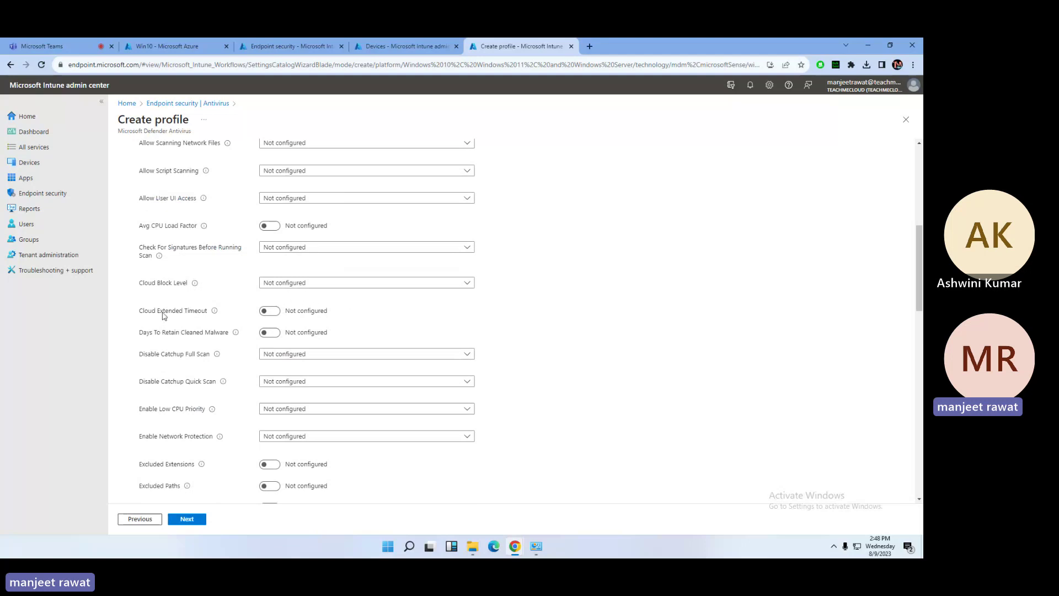
scroll(220, 293, down, 3)
scroll(279, 309, down, 1)
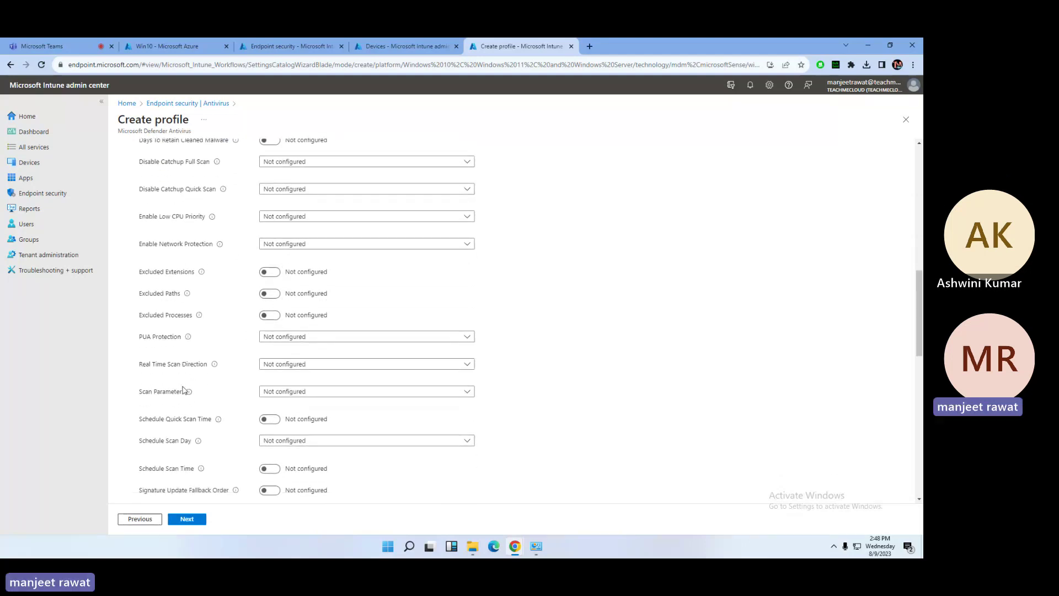
scroll(200, 429, down, 1)
scroll(201, 427, down, 4)
scroll(201, 425, down, 5)
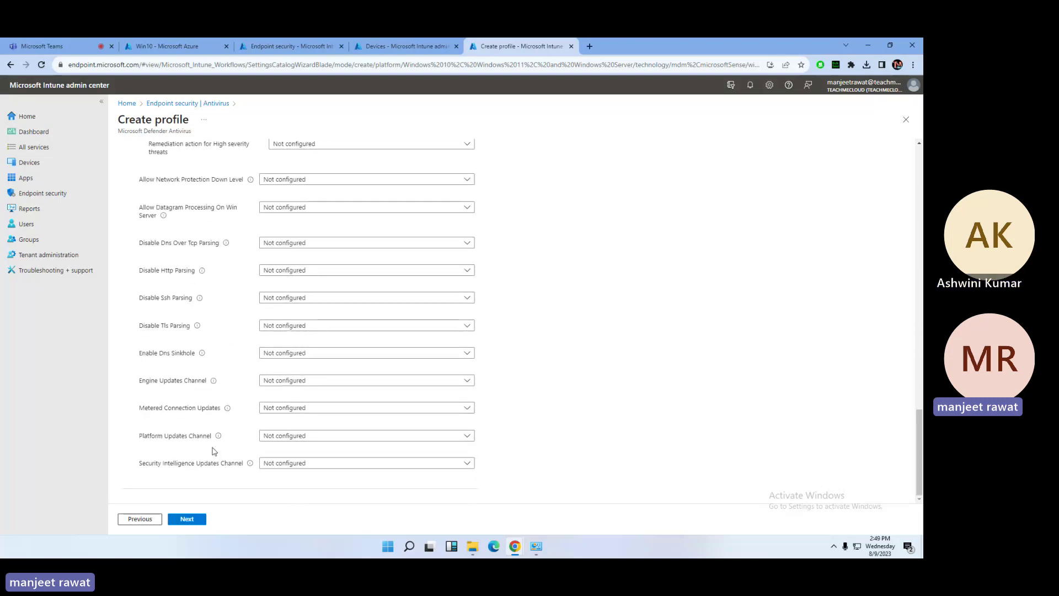
scroll(368, 437, up, 15)
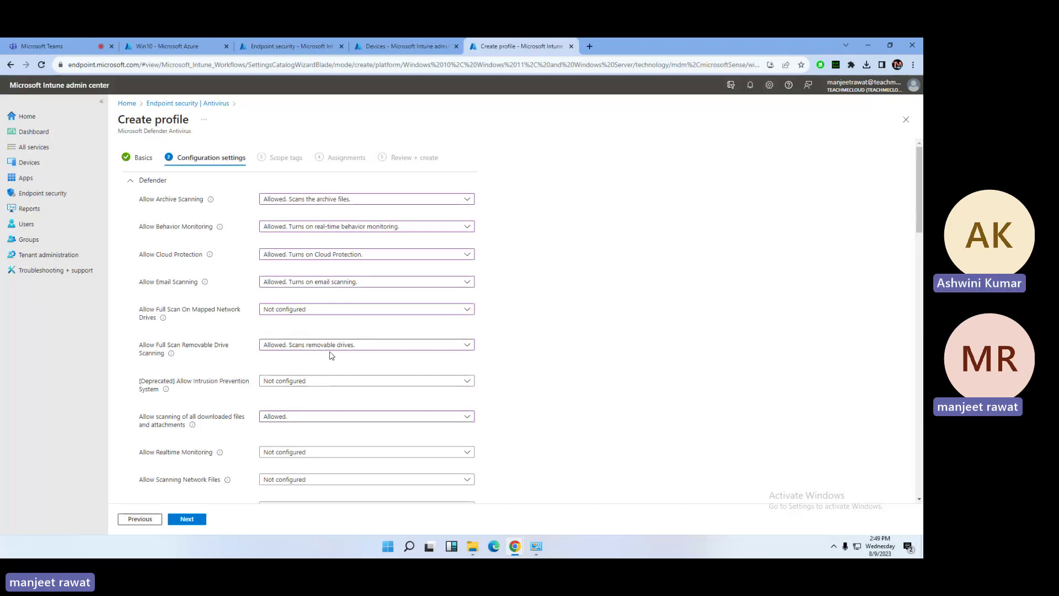
scroll(331, 356, down, 15)
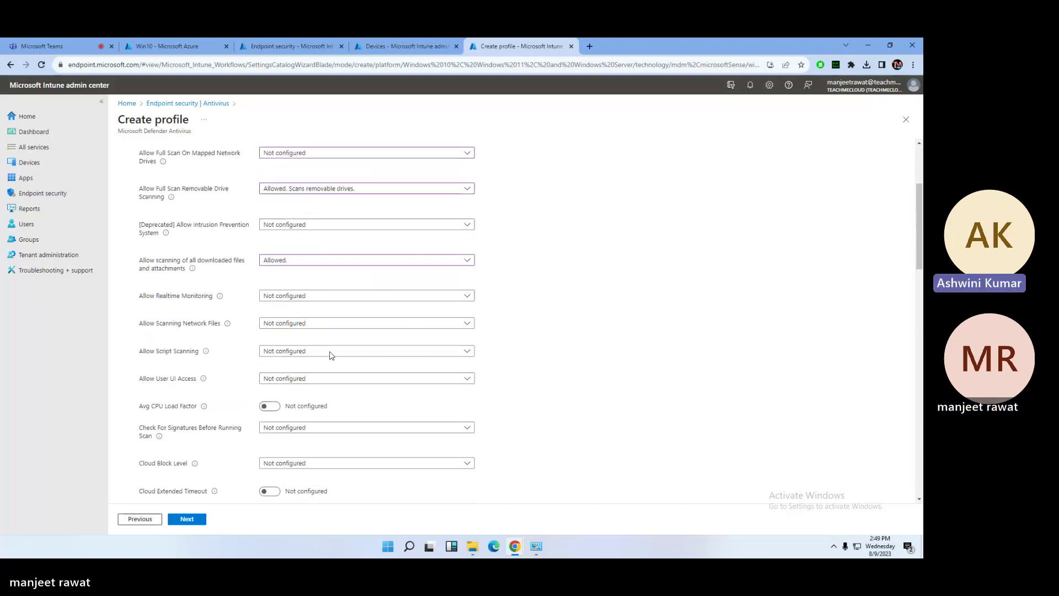
scroll(330, 355, down, 5)
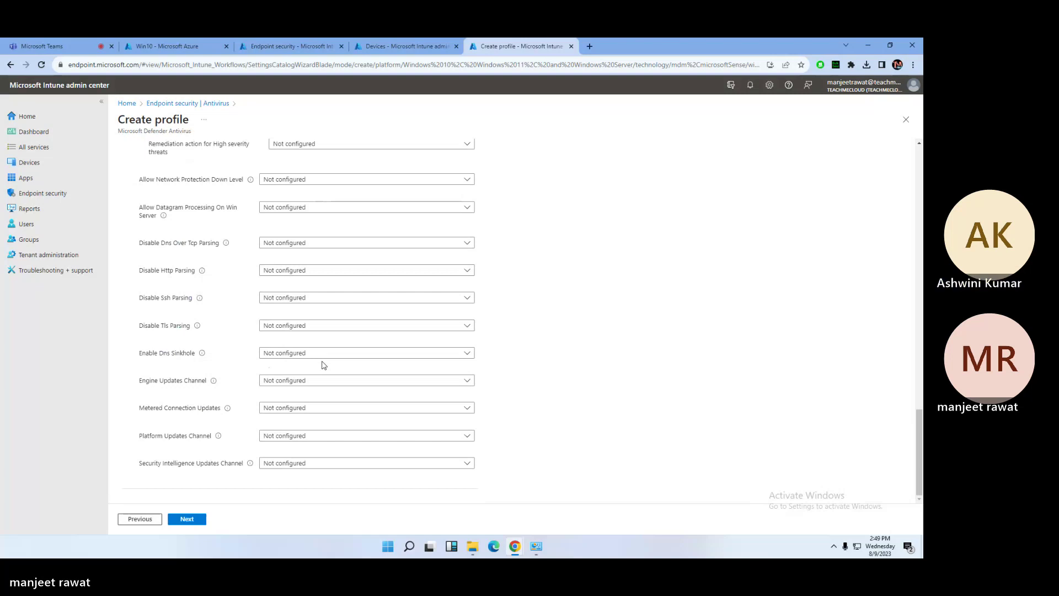
Set Disable Http Parsing first to "HTTP parsing is enabled" and finally to "HTTP parsing is disabled"
click(324, 274)
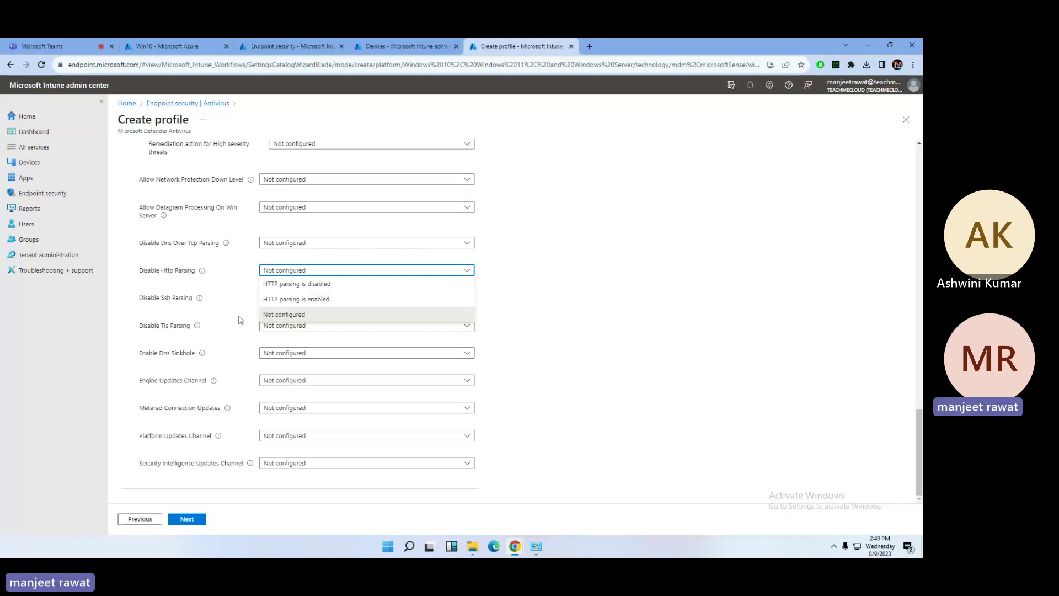
click(203, 289)
click(325, 270)
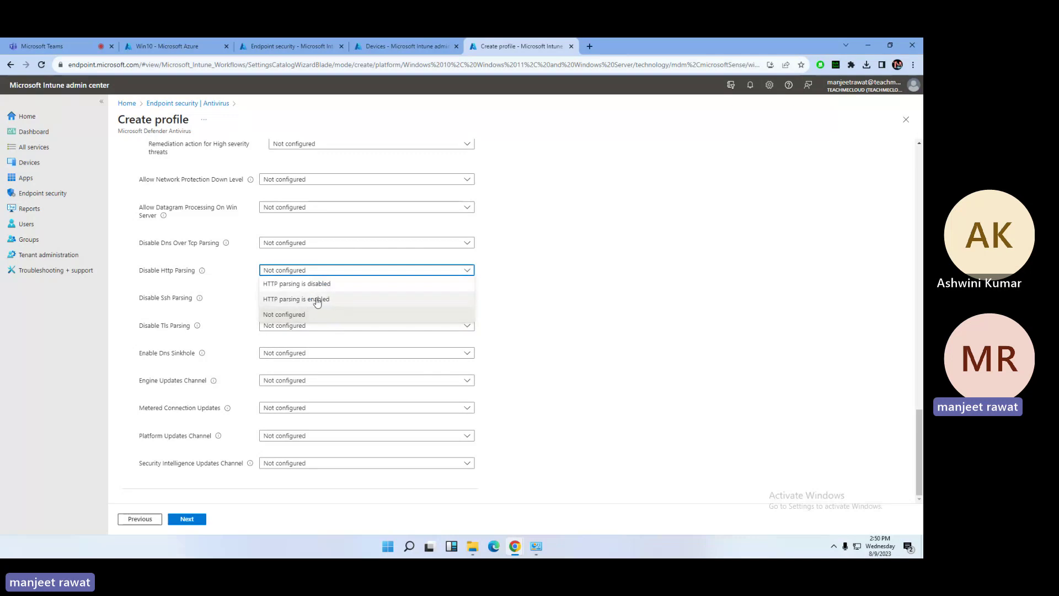
click(315, 298)
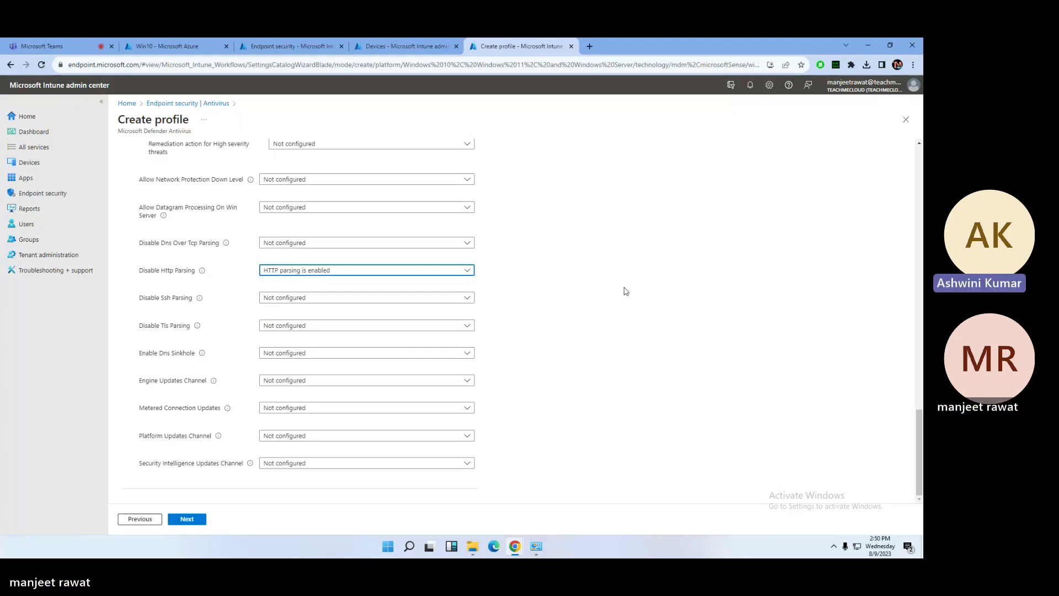
click(429, 275)
click(311, 295)
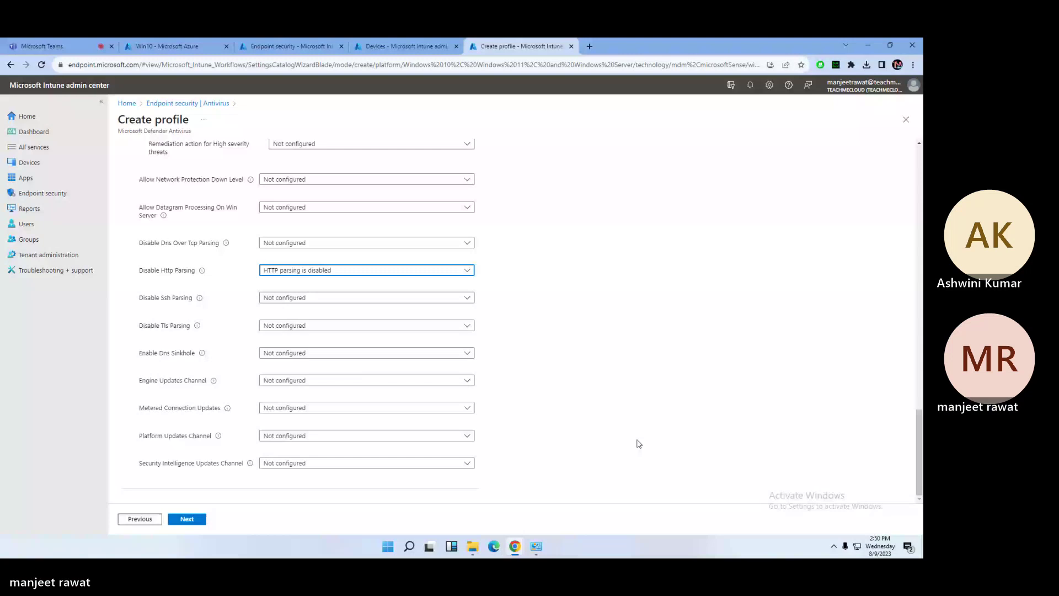
Look at the Disable Ssh Parsing options and launch Paint with a blank canvas
click(315, 297)
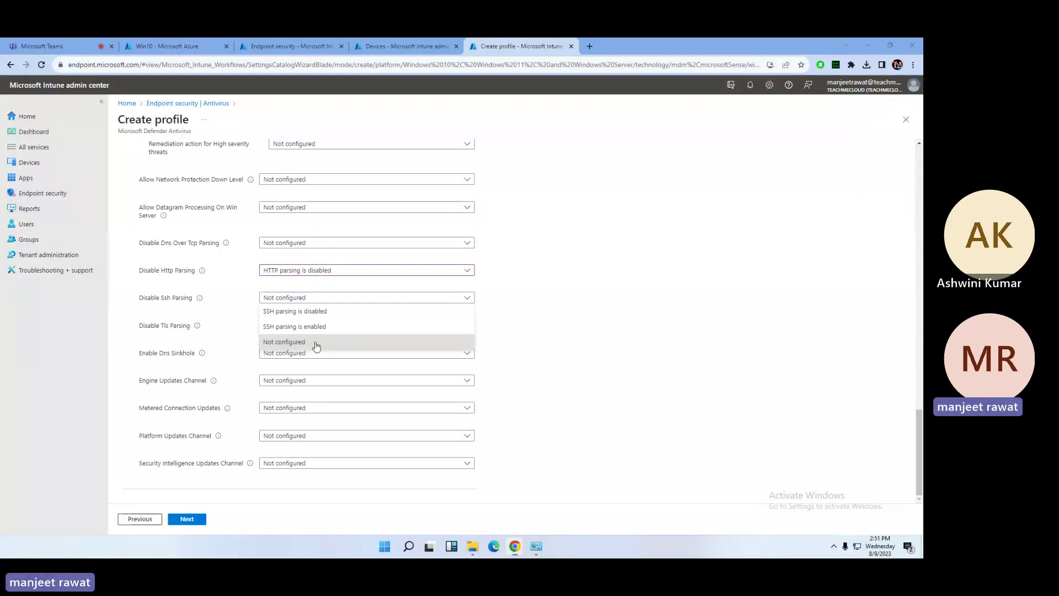
key(super+r)
key(Return)
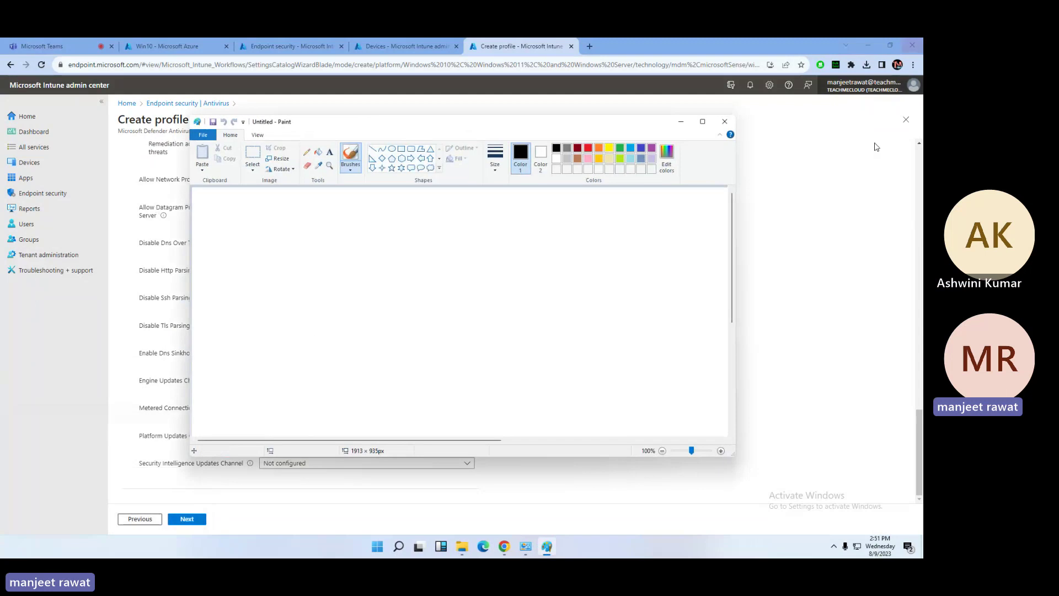
Draw two black rectangular computer monitors with small rectangular bases, spaced well apart on the maximized Paint canvas
click(702, 122)
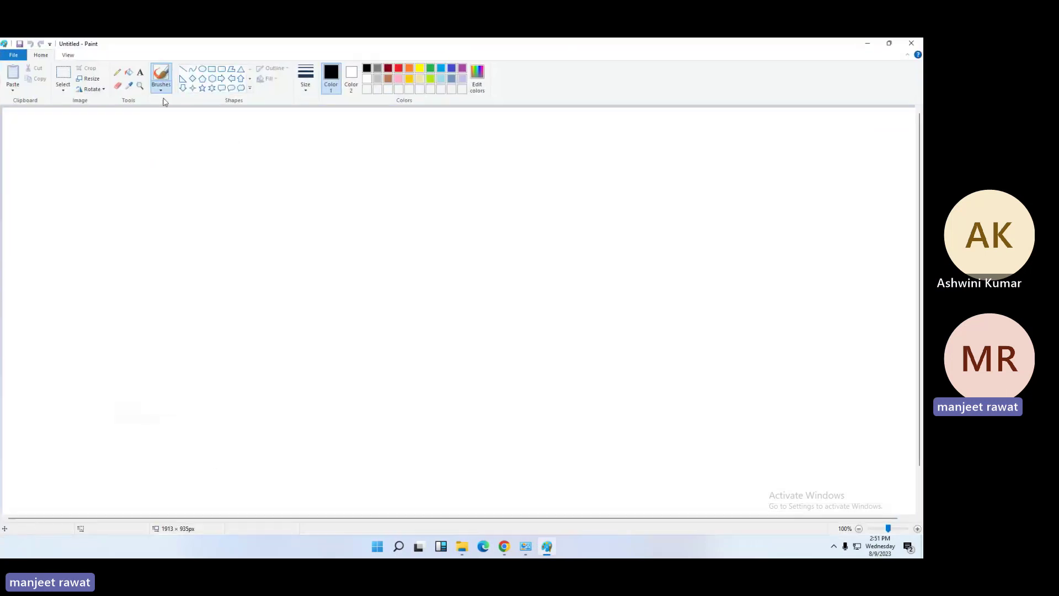
click(211, 74)
drag(121, 196, 145, 260)
drag(639, 195, 678, 271)
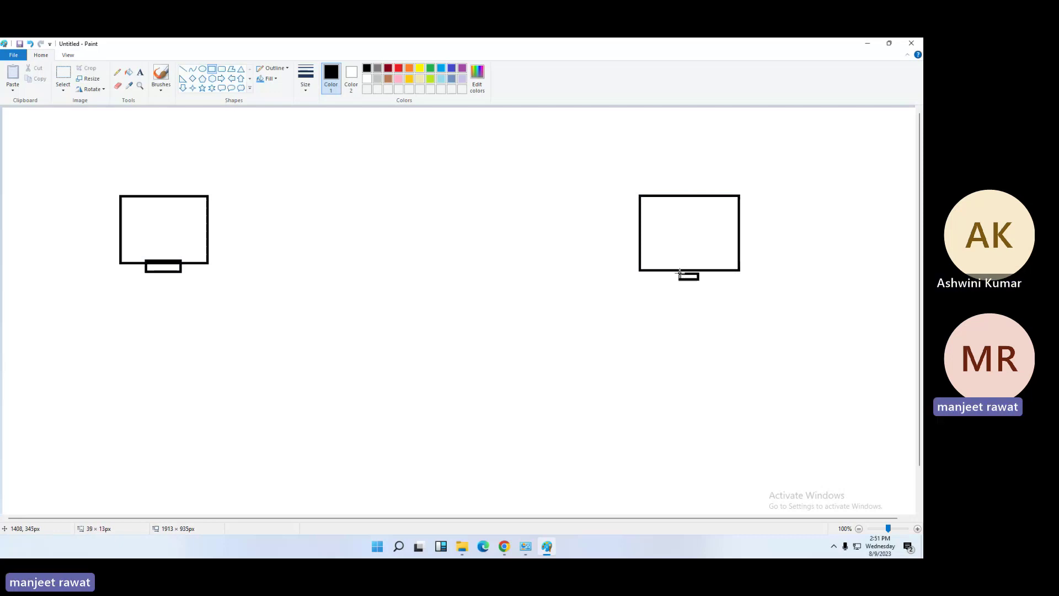
Draw a straight red horizontal line about 968 px long joining the two computers
click(183, 69)
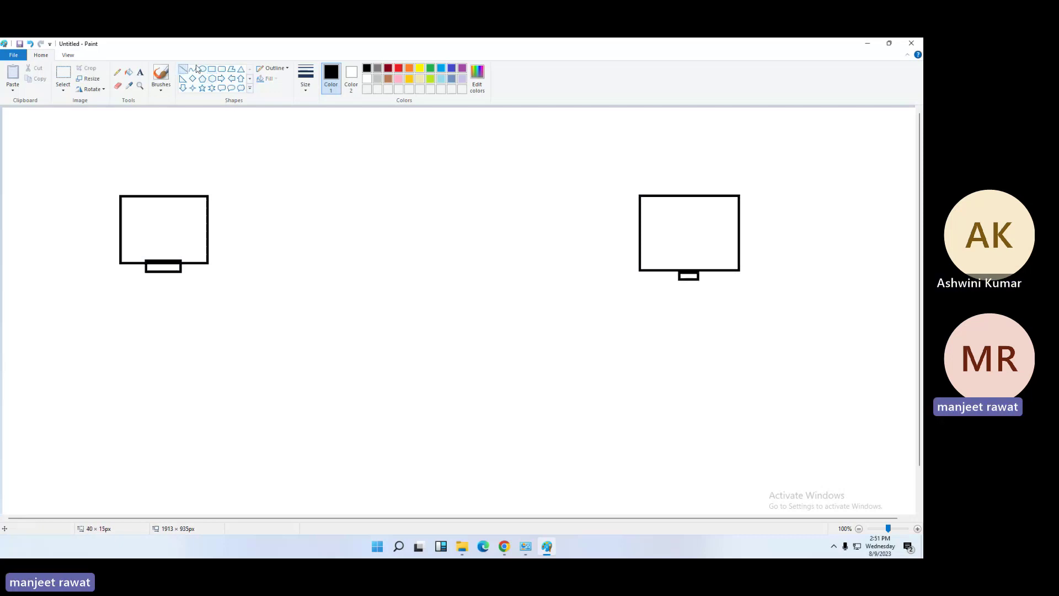
click(398, 68)
drag(197, 229, 661, 228)
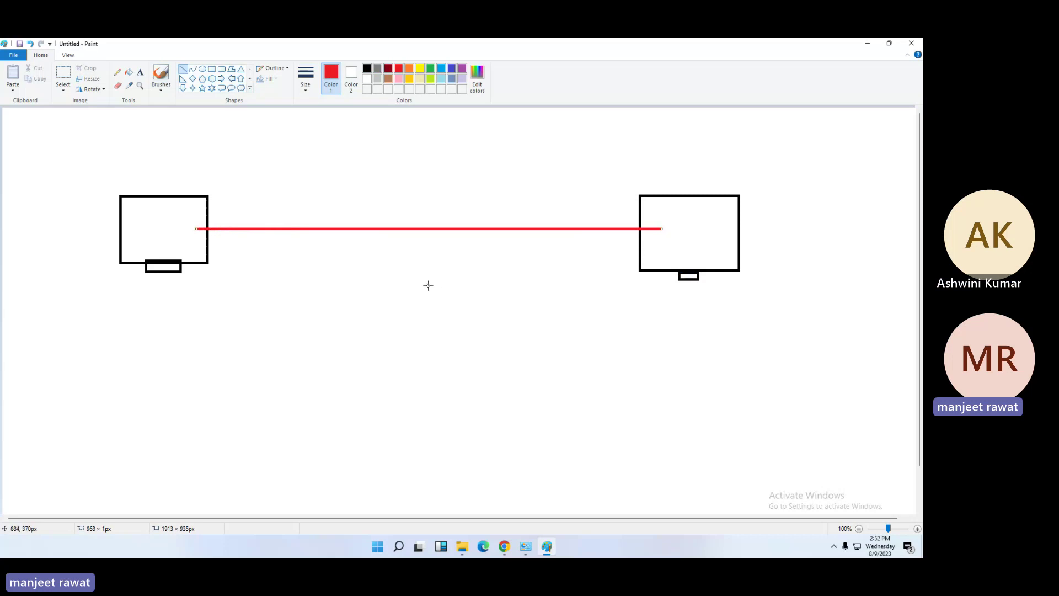
Add red text labels beneath the two computers, PC1 under the first and PC-2 under the second
click(132, 73)
click(139, 72)
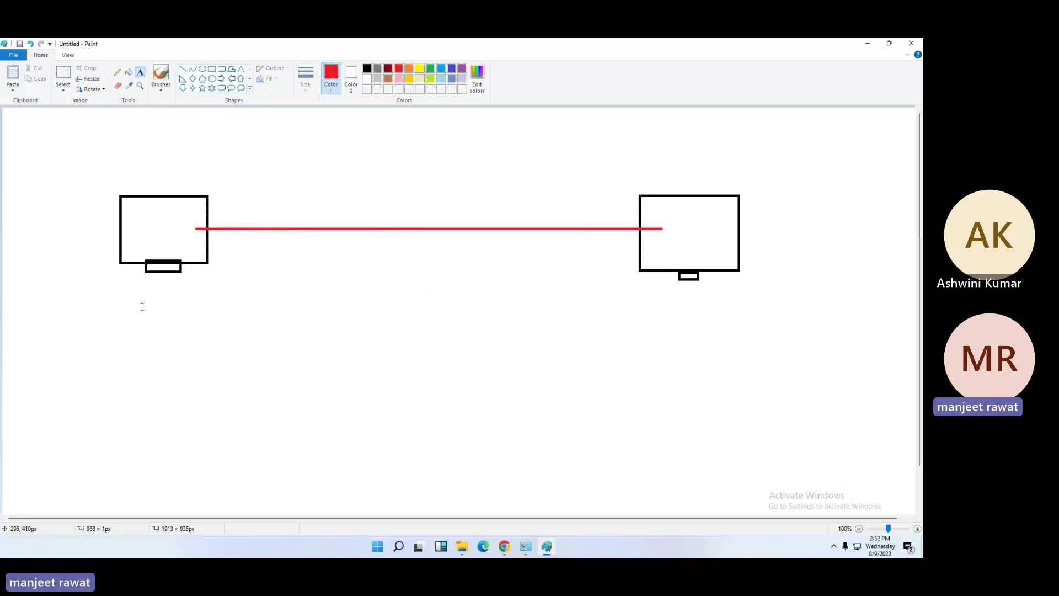
click(126, 300)
text(PC1)
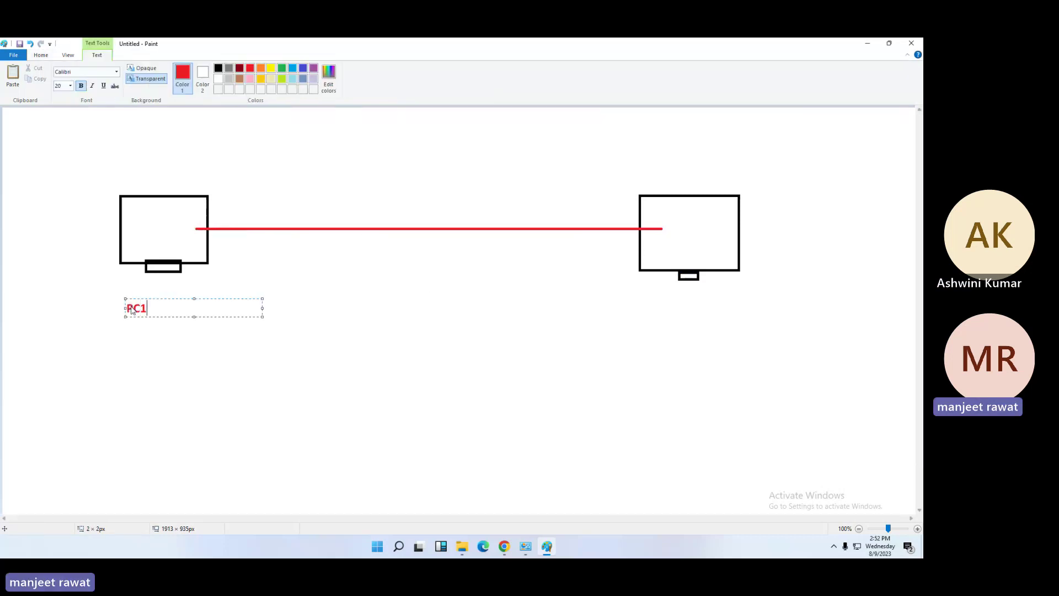
click(662, 304)
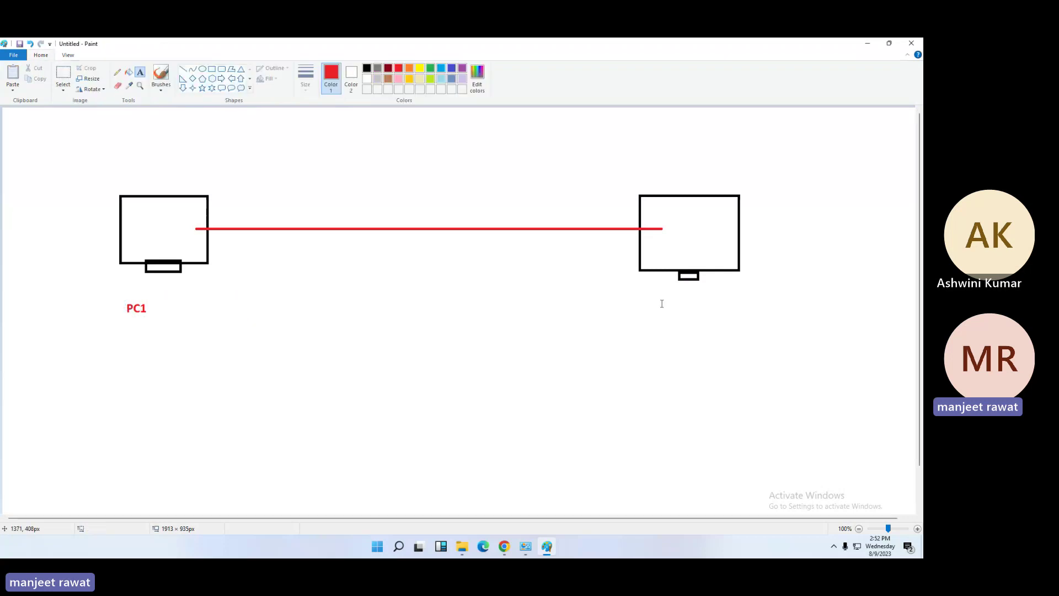
click(662, 303)
text(OPC)
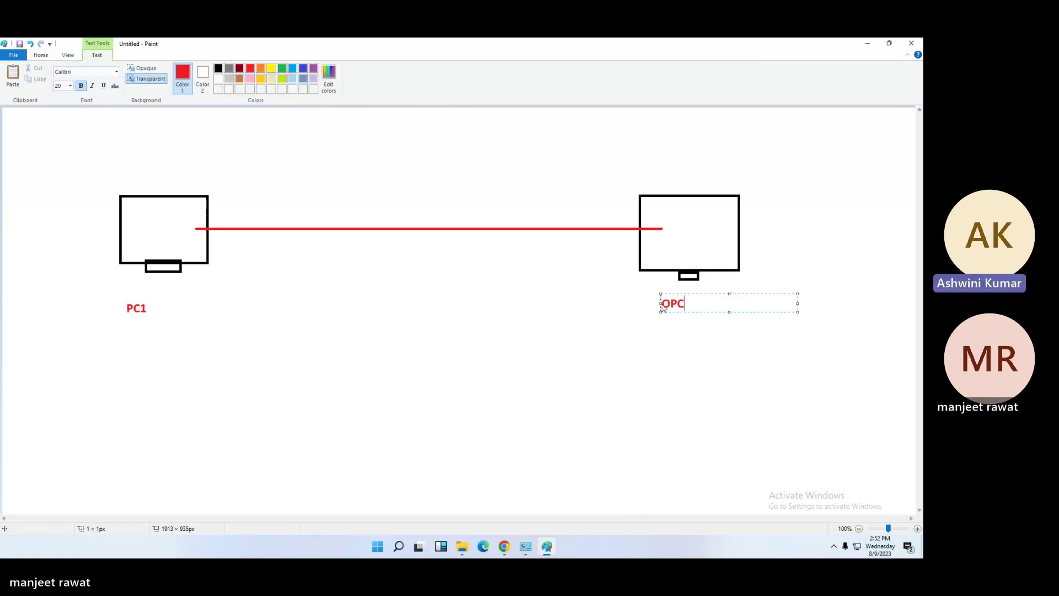
key(BackSpace)
key(BackSpace)
key(BackSpace)
text(PC-2)
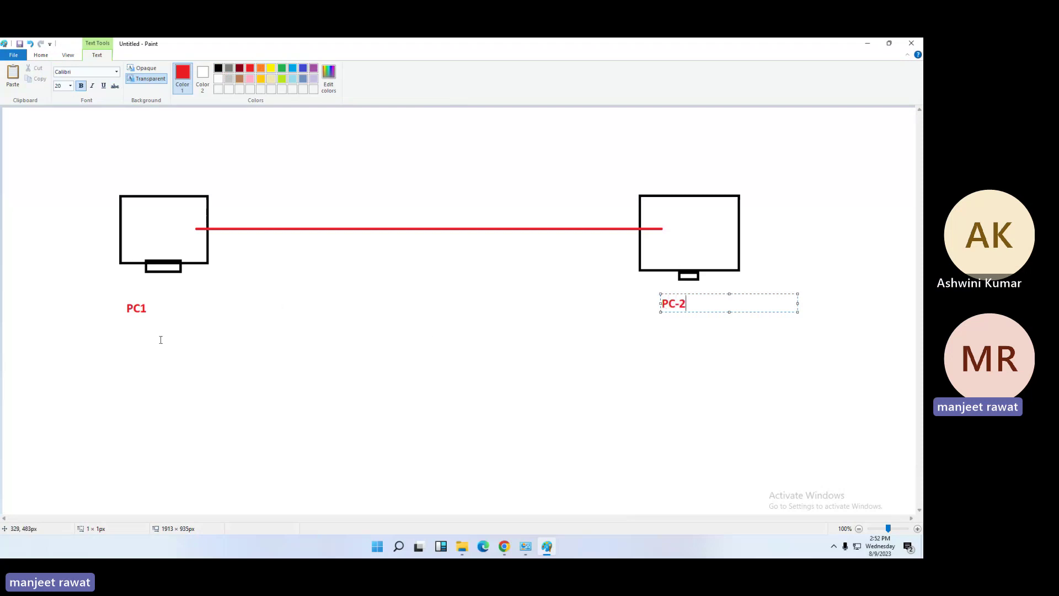
click(557, 378)
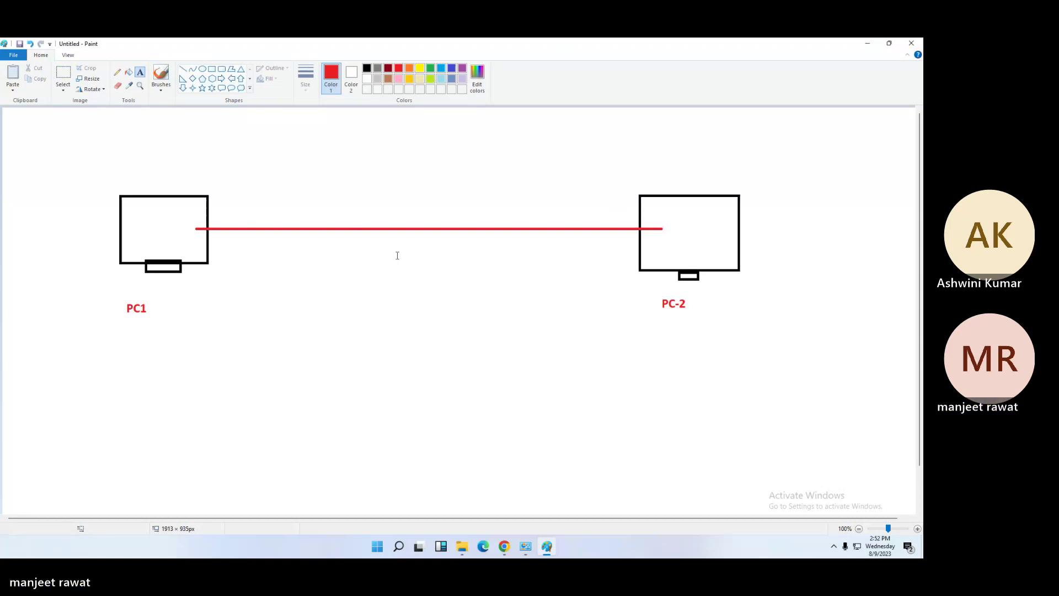
Draw a red pencil arrowhead at the PC1 end of the connecting line, using the third line thickness
click(116, 76)
click(306, 78)
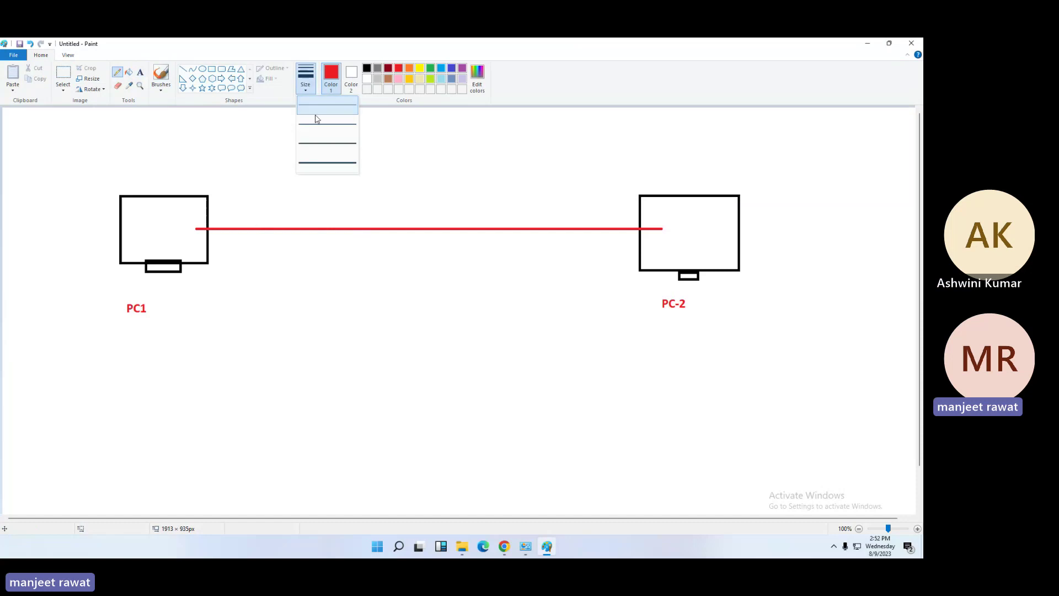
click(322, 145)
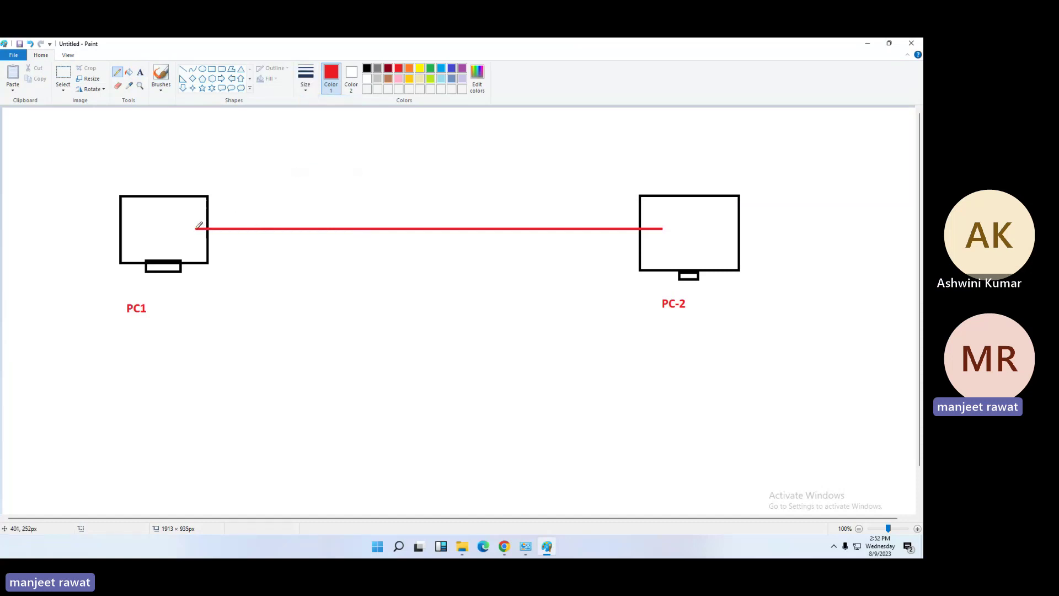
drag(197, 236, 197, 224)
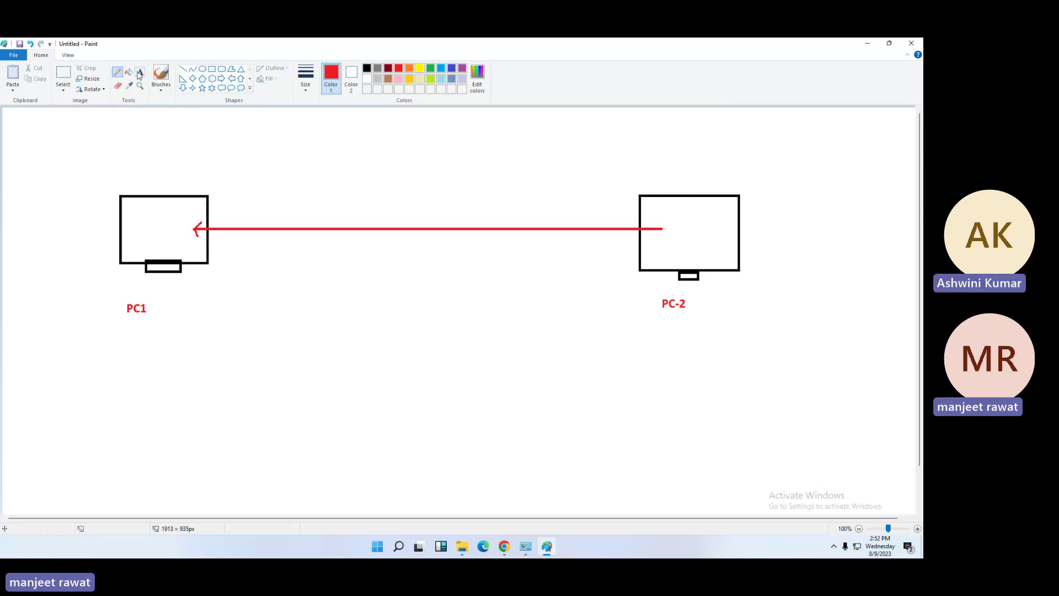
Add a red text label reading Telnet below the middle of the connecting line
click(140, 73)
click(364, 297)
text(Tenb)
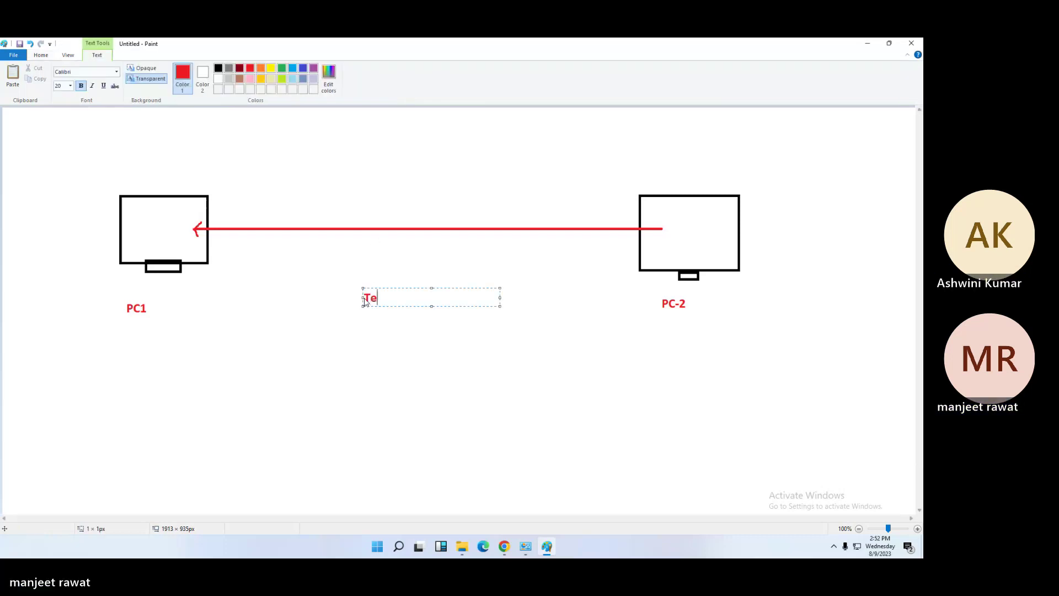
key(BackSpace)
key(BackSpace)
text(lent==)
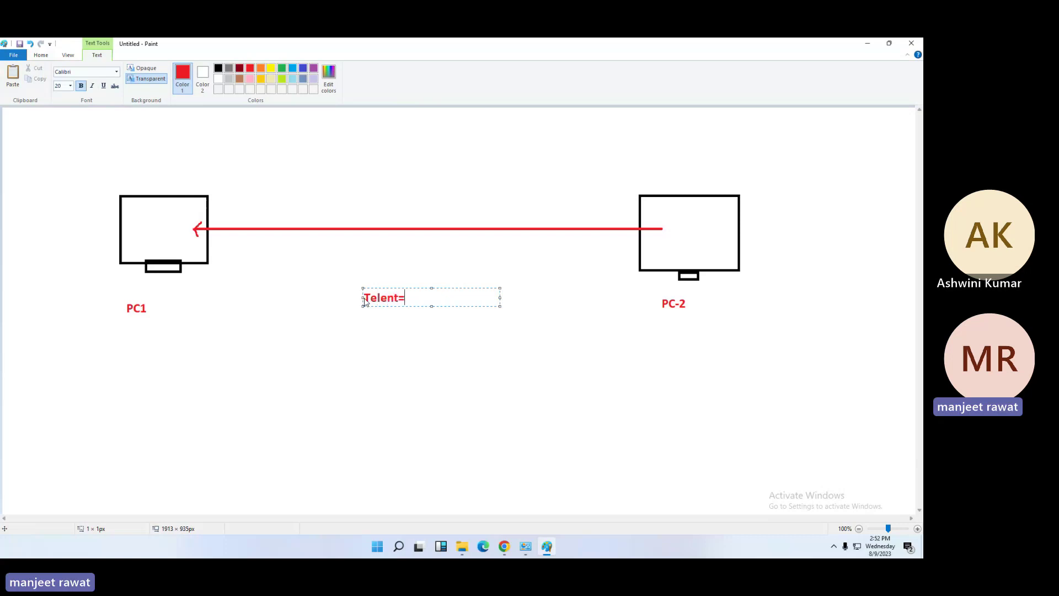
key(BackSpace)
key(BackSpace)
key(BackSpace)
key(BackSpace)
key(BackSpace)
text(net)
drag(362, 288, 409, 287)
click(470, 378)
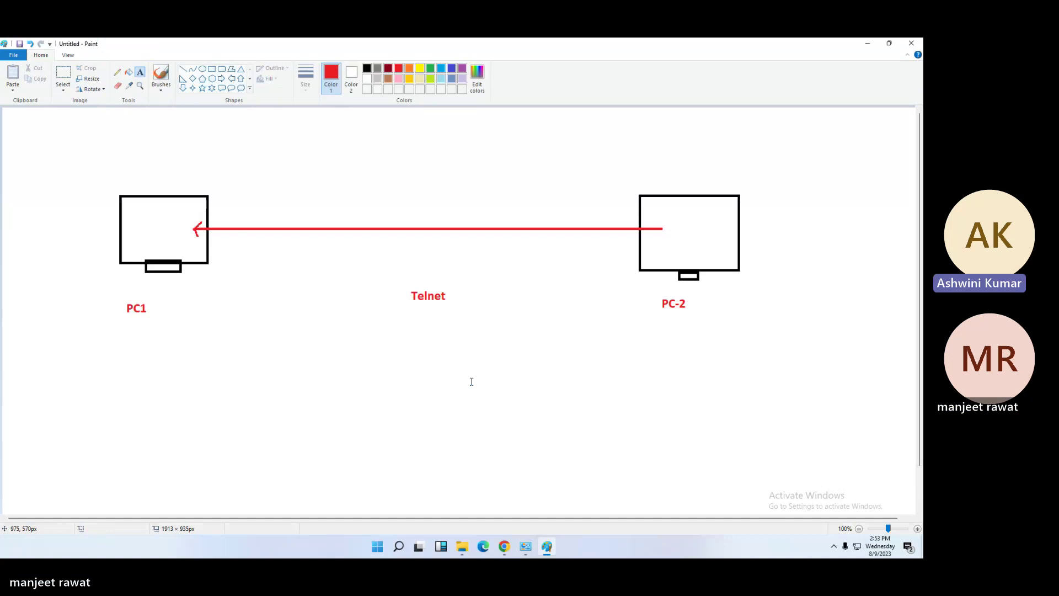
Add the port number 23 in red text directly after the Telnet label
click(402, 319)
text(23)
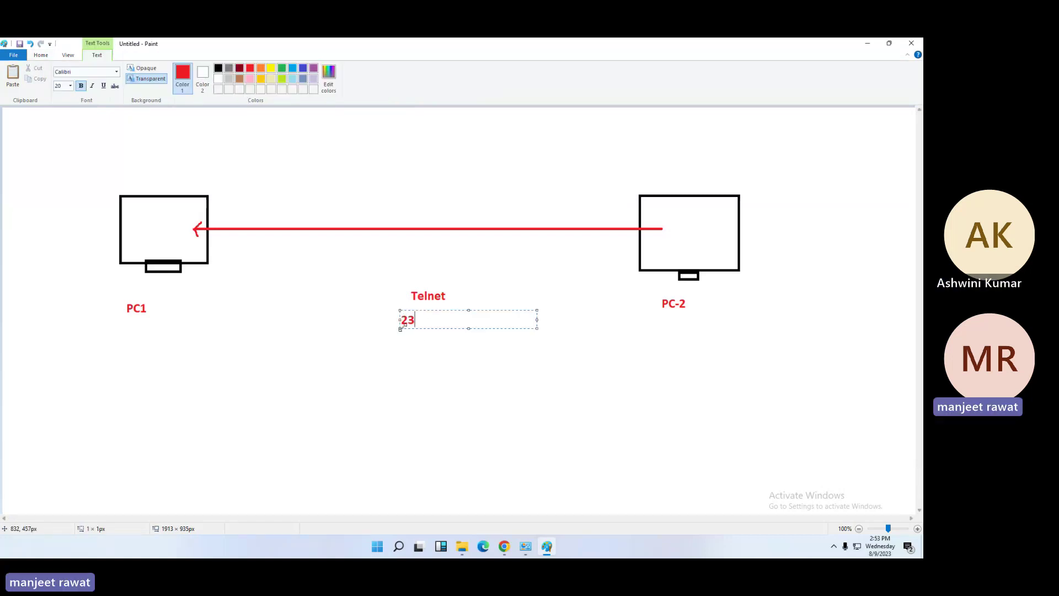
drag(400, 328, 503, 285)
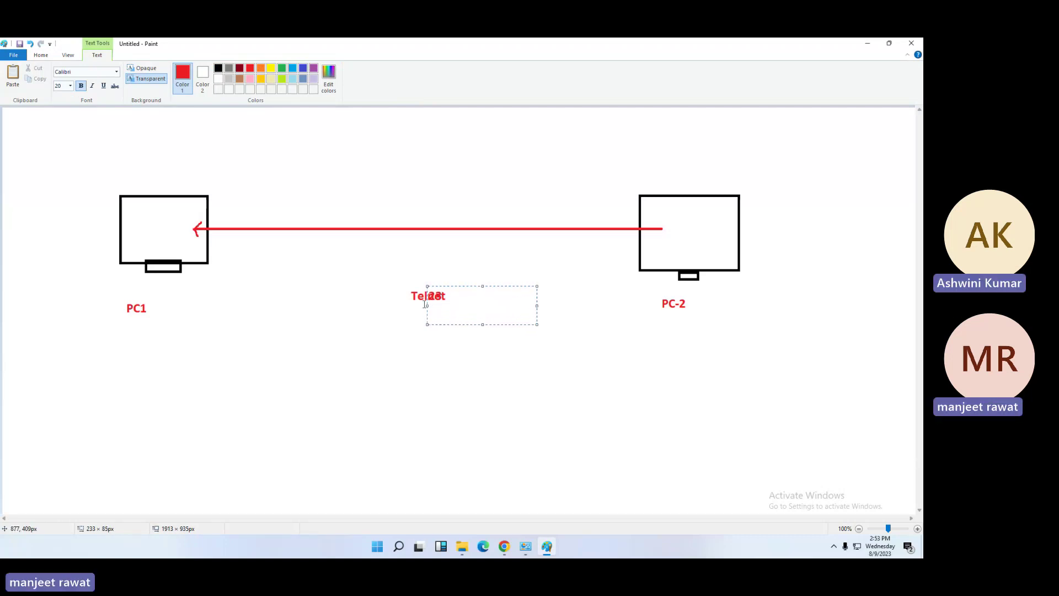
drag(428, 305, 449, 306)
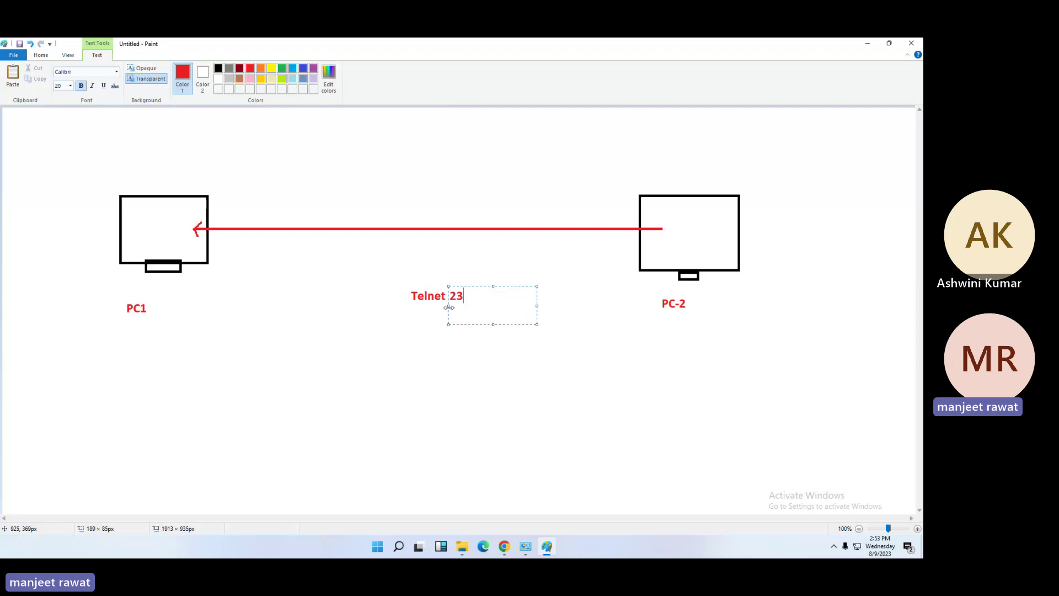
click(419, 378)
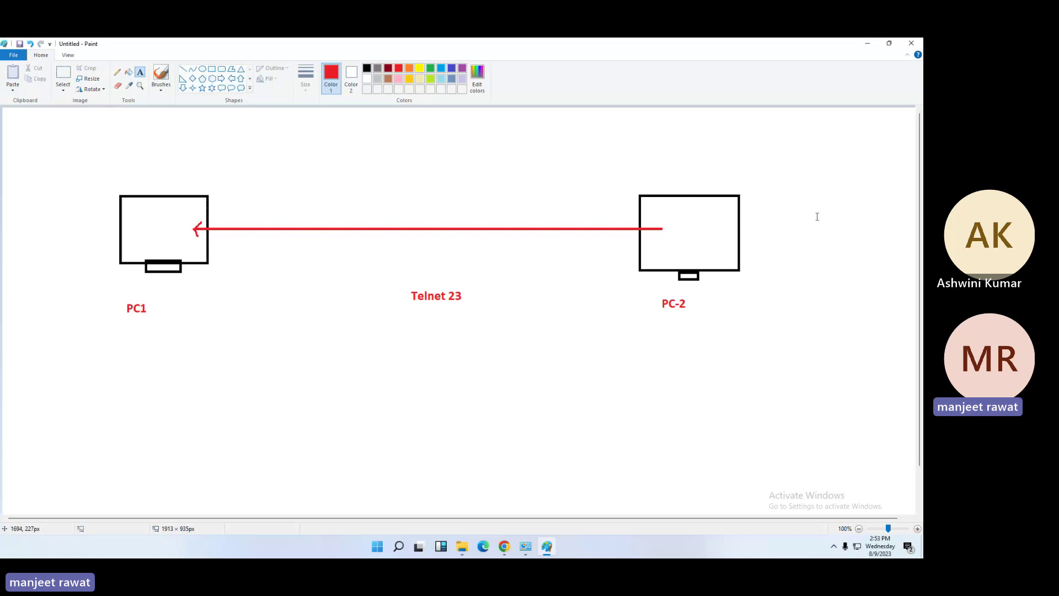
Mark Telnet 23 with a red pencil cross, then underline it and draw an arrow to a circled handwritten SSH-22, all in green
click(117, 71)
click(304, 77)
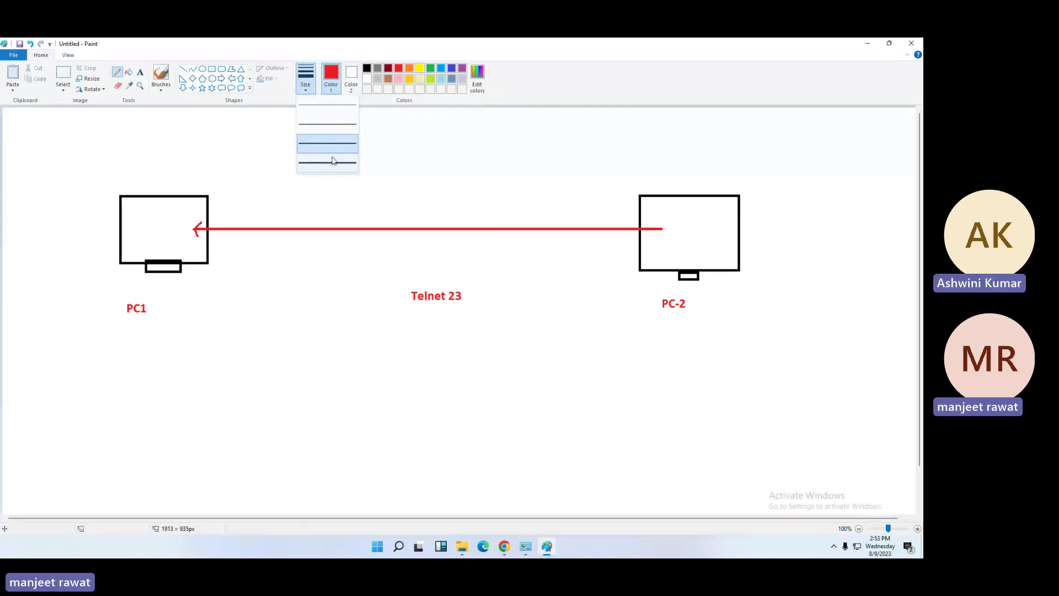
click(332, 161)
mouse_move(464, 286)
mouse_down()
mouse_move(481, 291)
mouse_move(441, 336)
mouse_move(431, 376)
mouse_move(470, 367)
mouse_move(464, 378)
mouse_move(505, 358)
mouse_move(522, 372)
mouse_move(522, 344)
mouse_move(526, 358)
mouse_move(546, 354)
mouse_up()
click(431, 67)
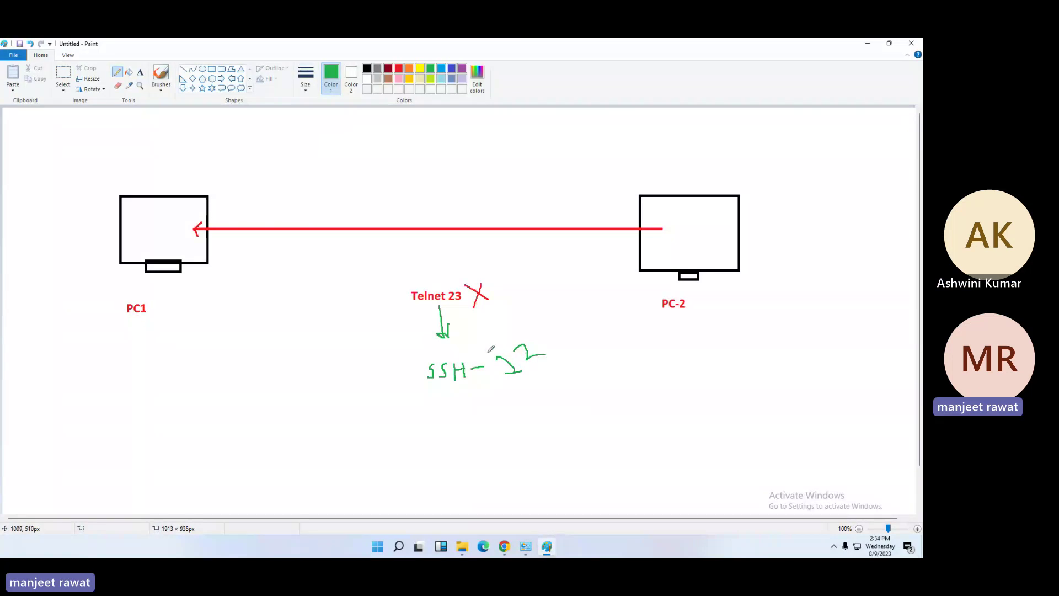
mouse_move(477, 348)
mouse_down()
mouse_move(436, 348)
mouse_move(426, 392)
mouse_move(545, 335)
mouse_move(474, 347)
mouse_up()
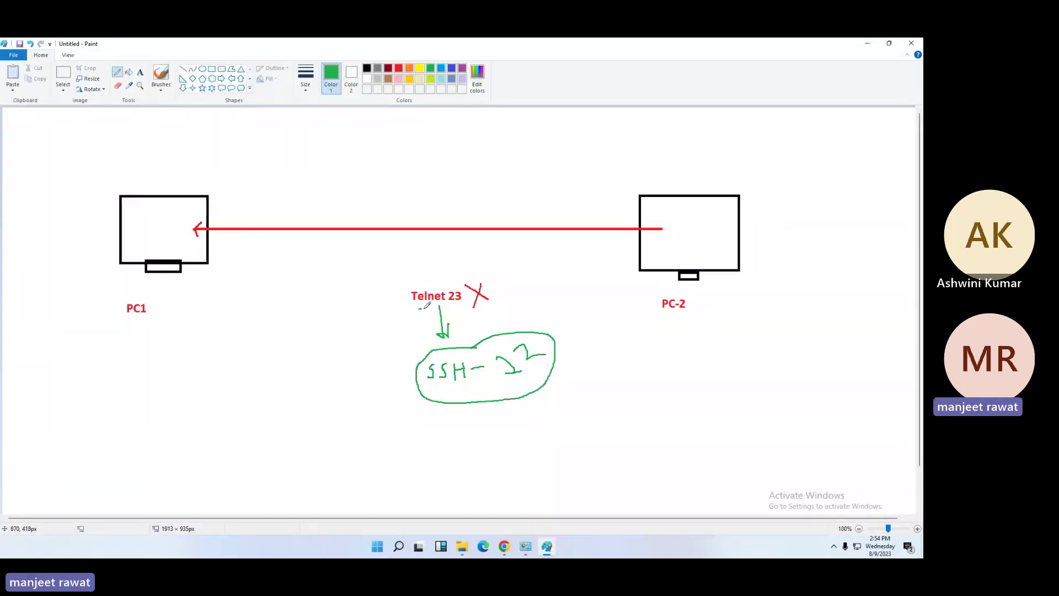
drag(418, 308, 457, 304)
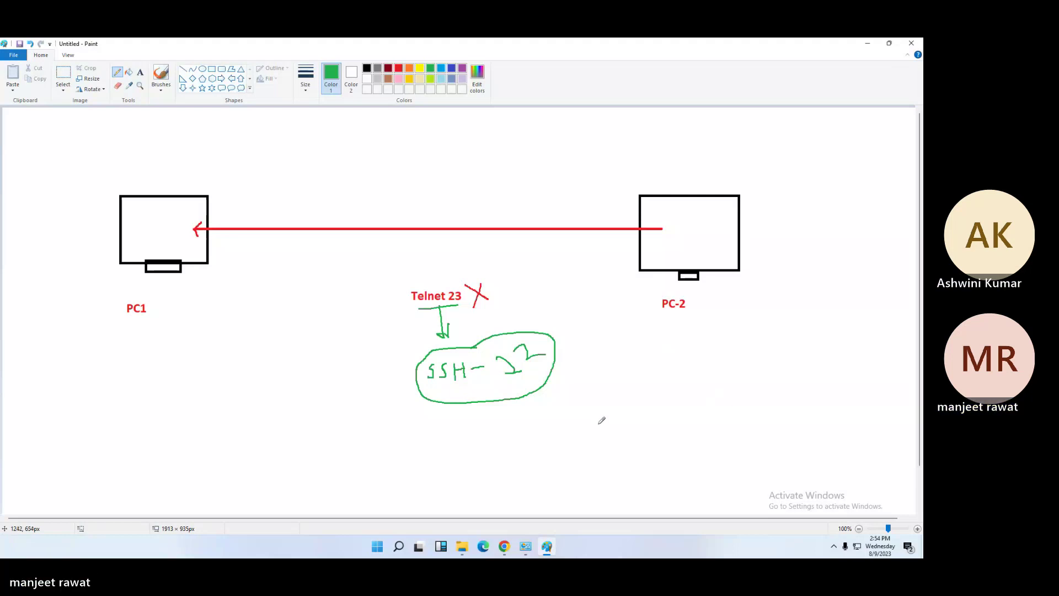
Switch back to the Intune profile and set Disable Ssh Parsing to "SSH parsing is enabled"
click(874, 47)
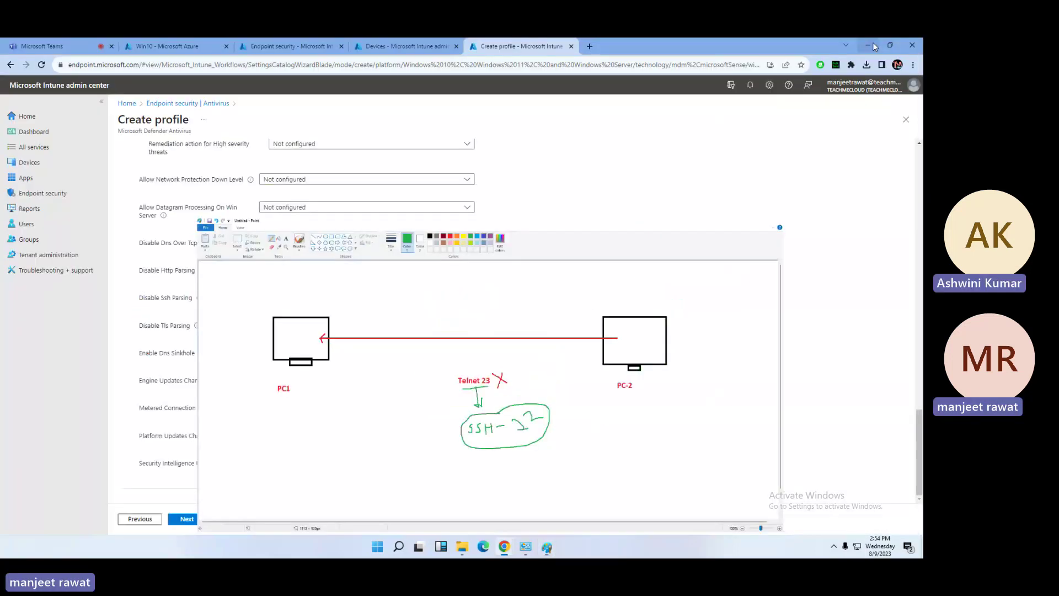
click(358, 296)
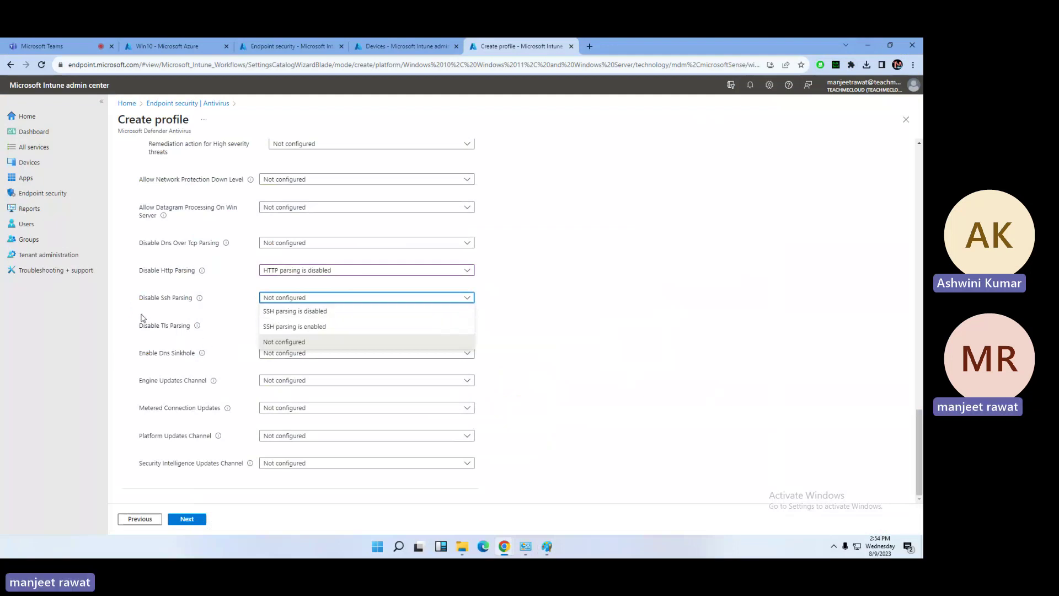
click(331, 328)
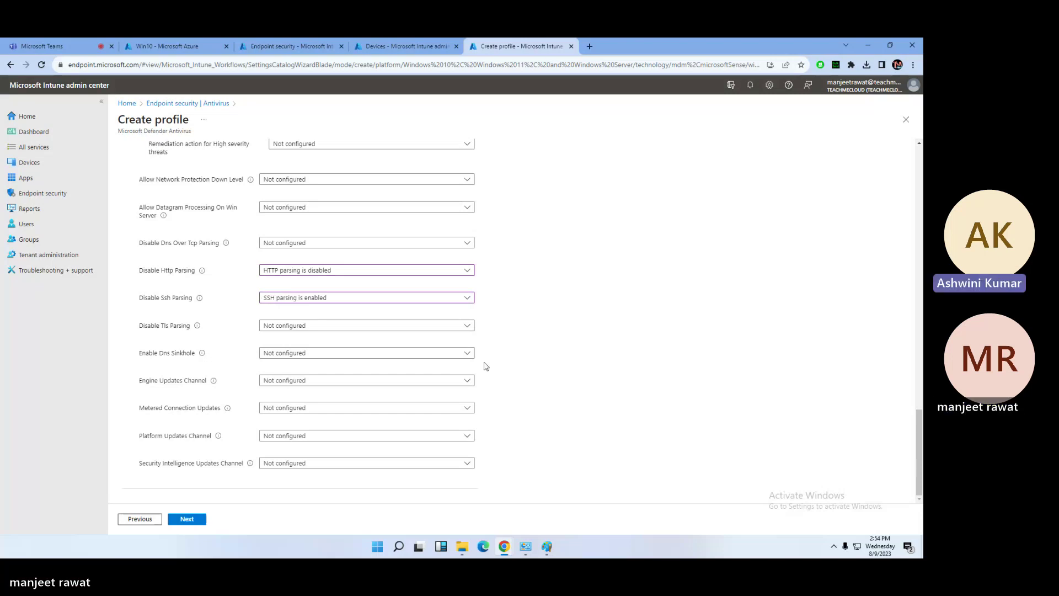
scroll(485, 367, up, 10)
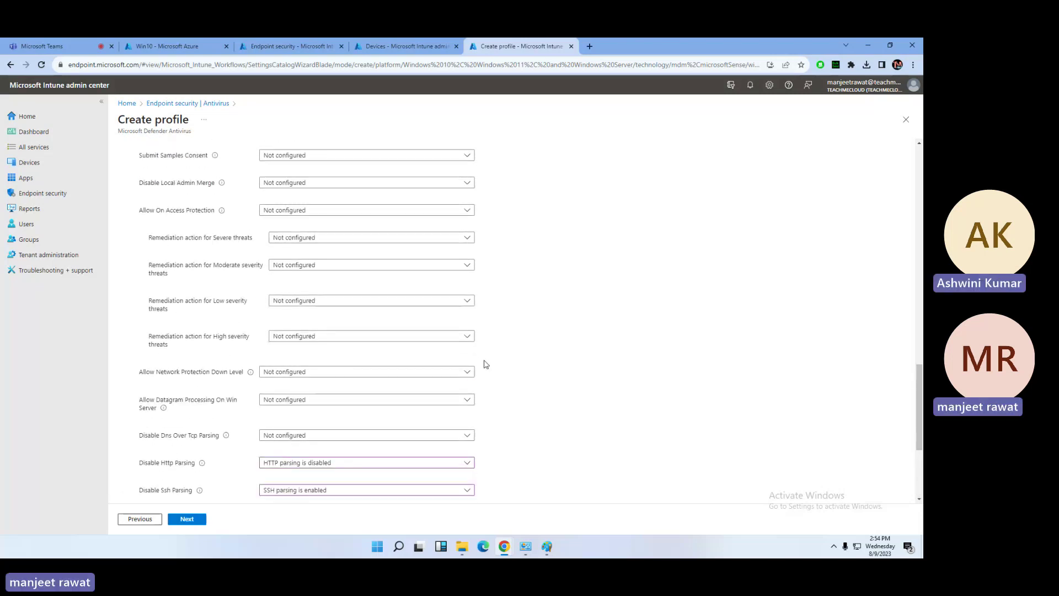
scroll(485, 364, up, 15)
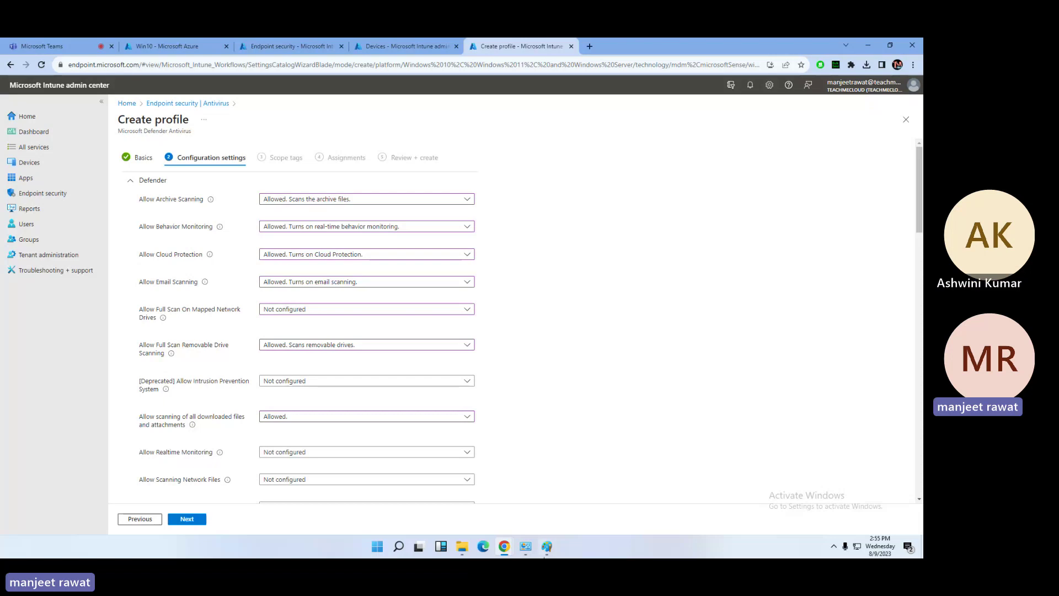
mouse_move(544, 557)
click(590, 47)
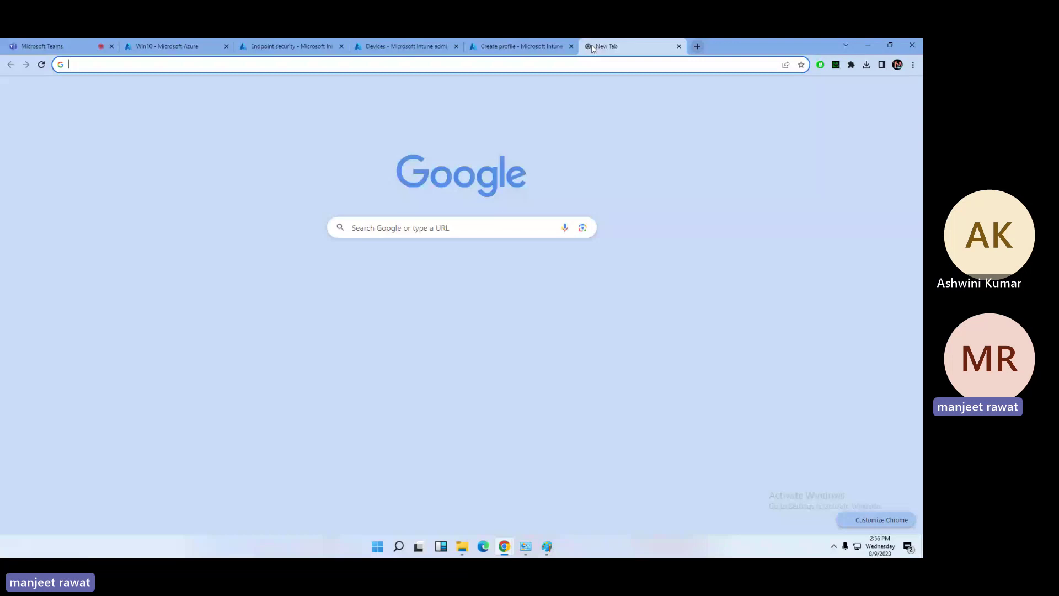
click(678, 46)
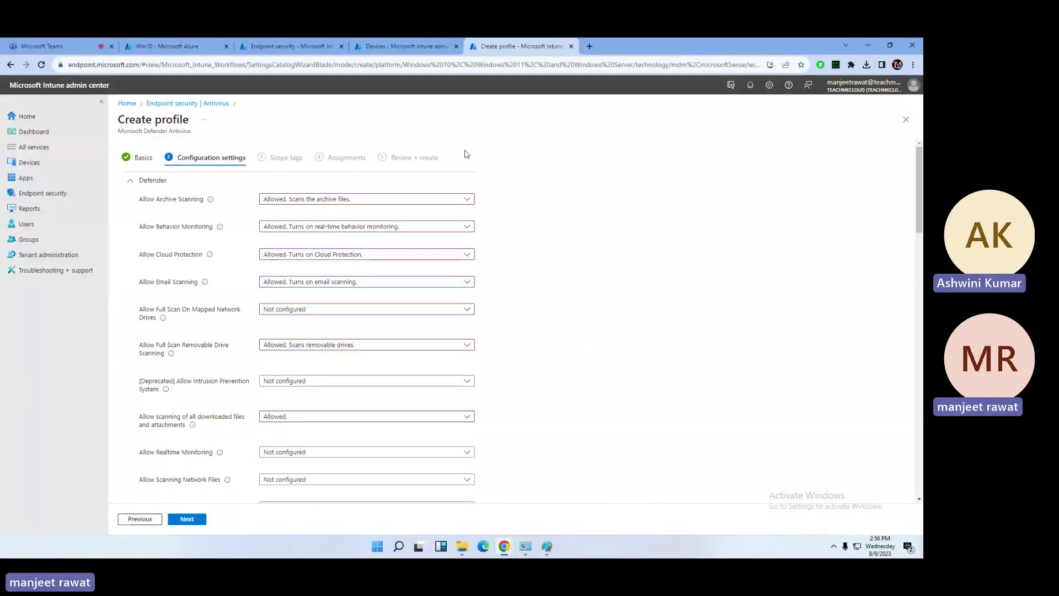
Keep the Default scope tag and include the groups Group-Intune and intune-group in the profile's assignments
click(193, 519)
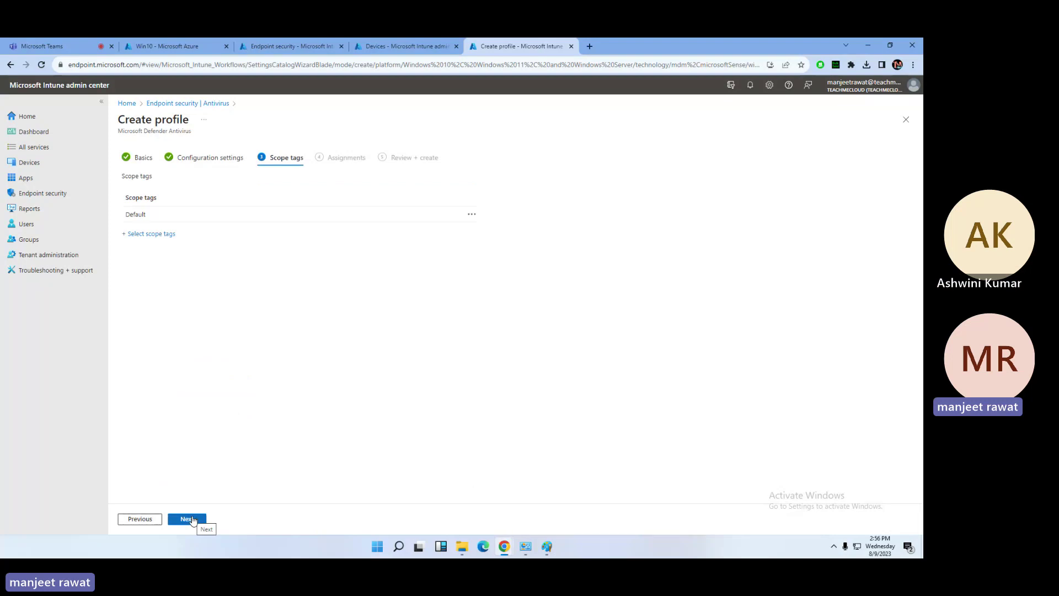
click(190, 519)
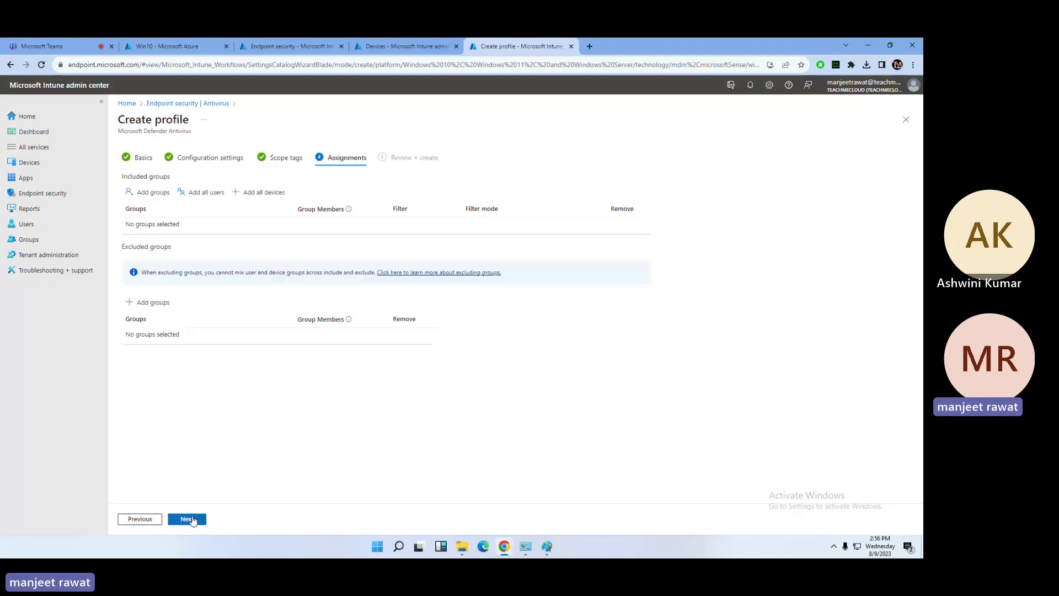
click(159, 196)
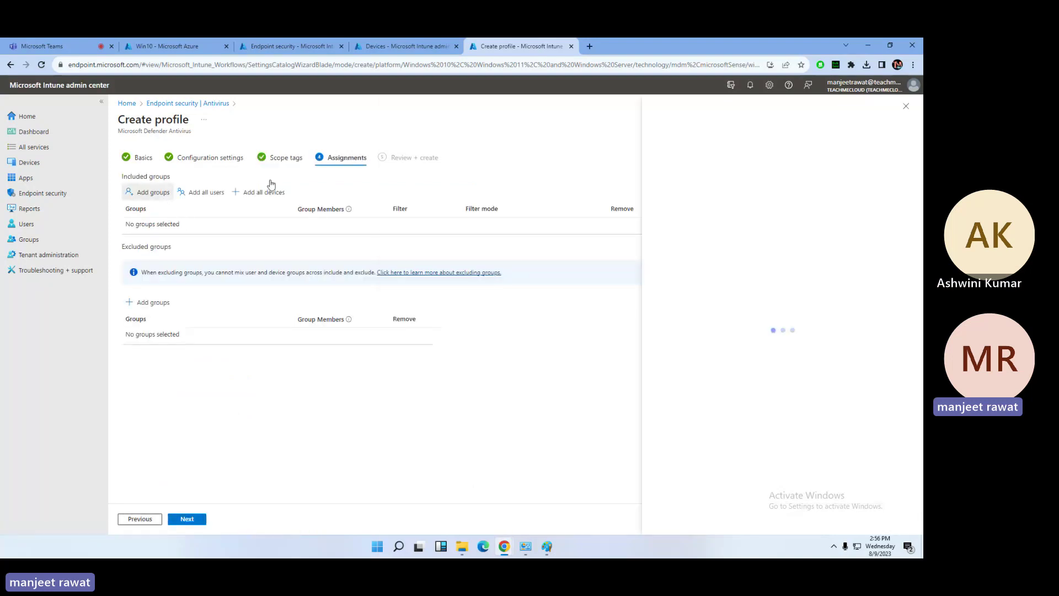
click(479, 178)
text(gr)
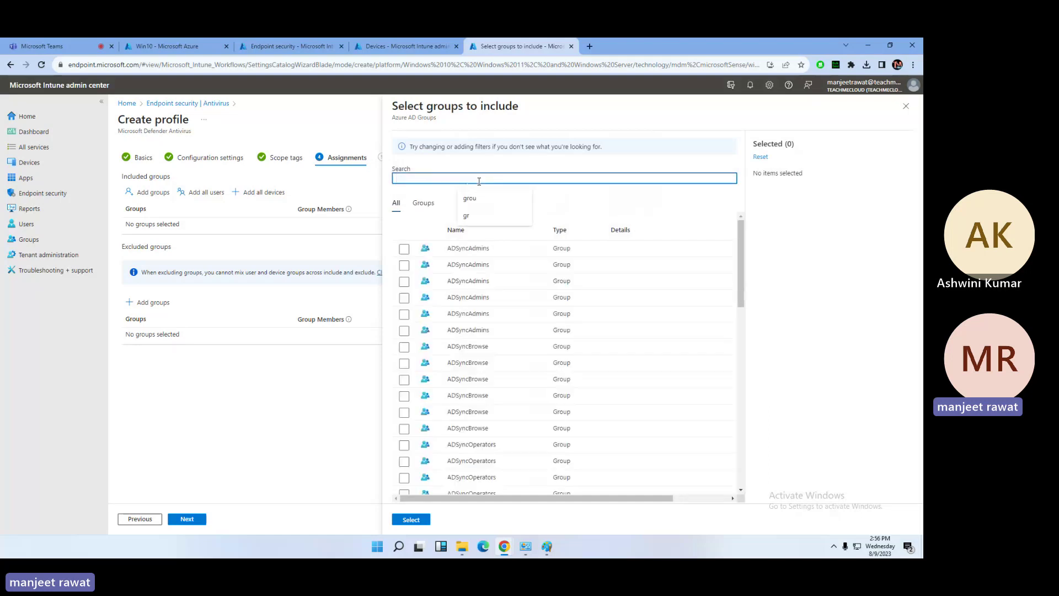
text(ou)
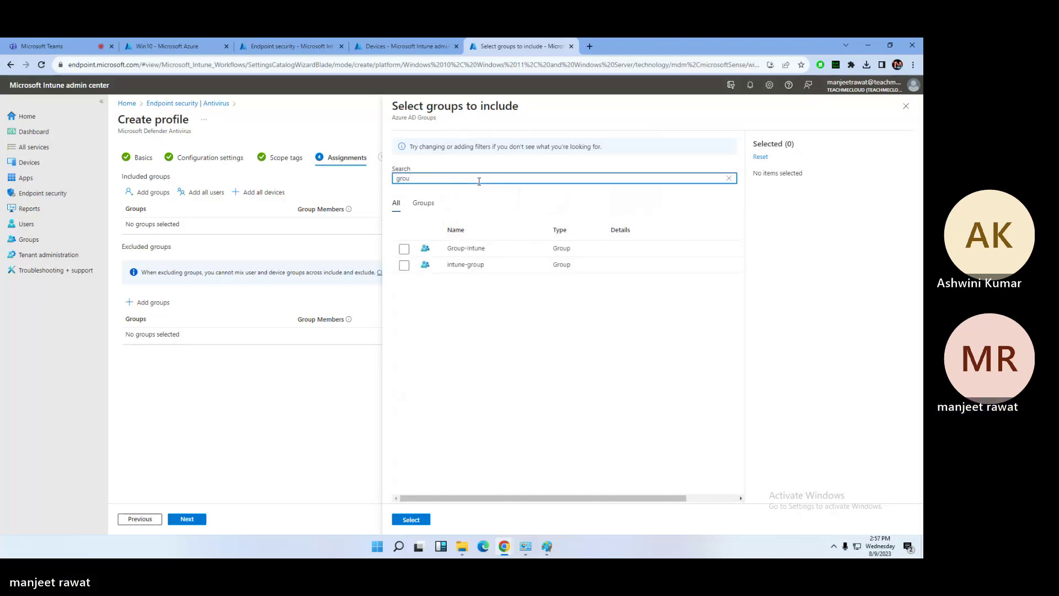
click(404, 249)
click(405, 266)
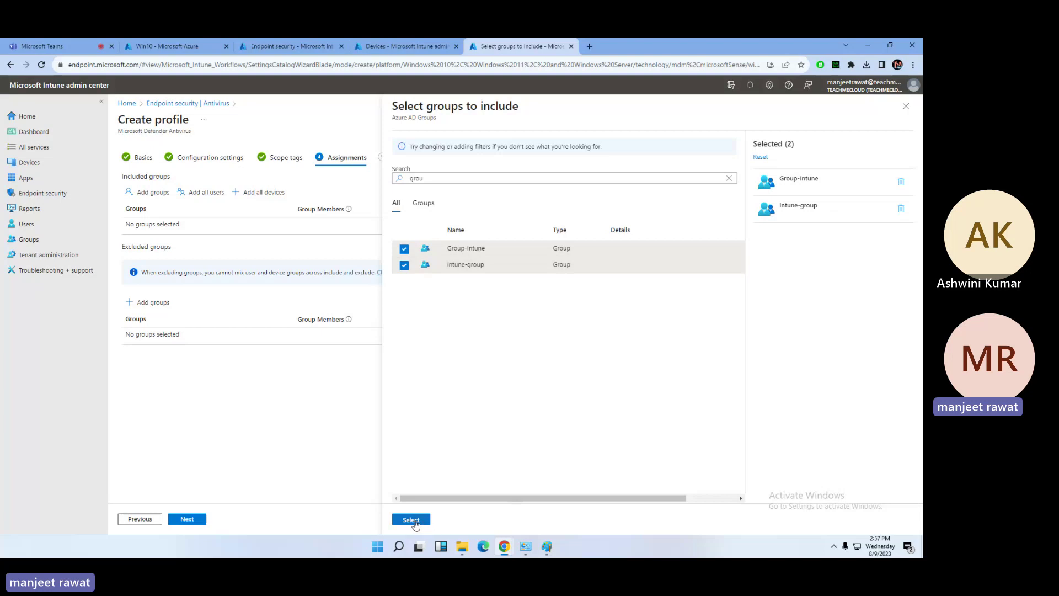
click(411, 519)
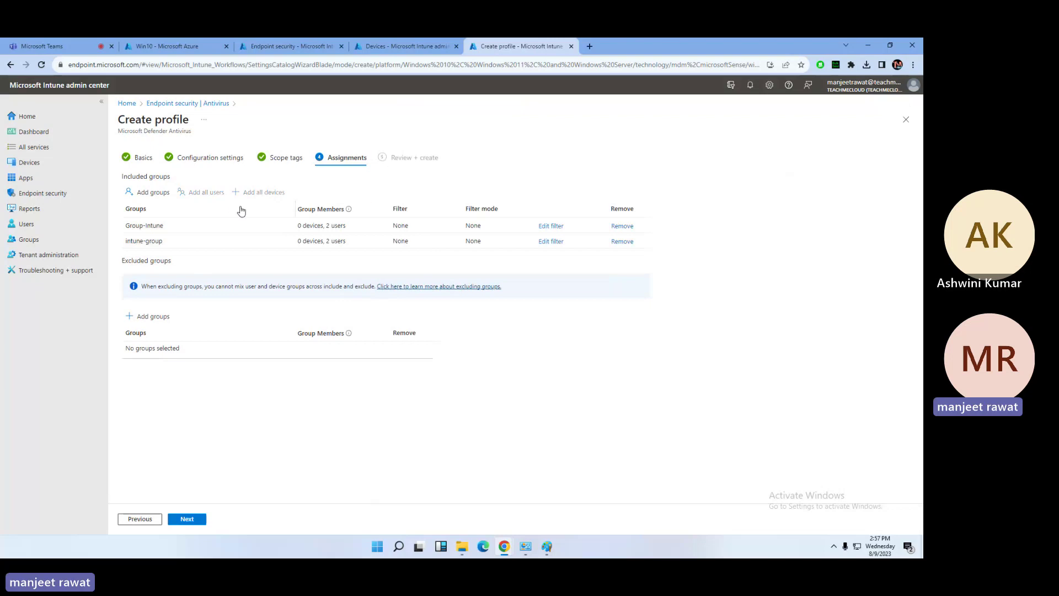
Examine the profile's review summary, including the expanded Defender settings, scope tags and group assignments
click(197, 518)
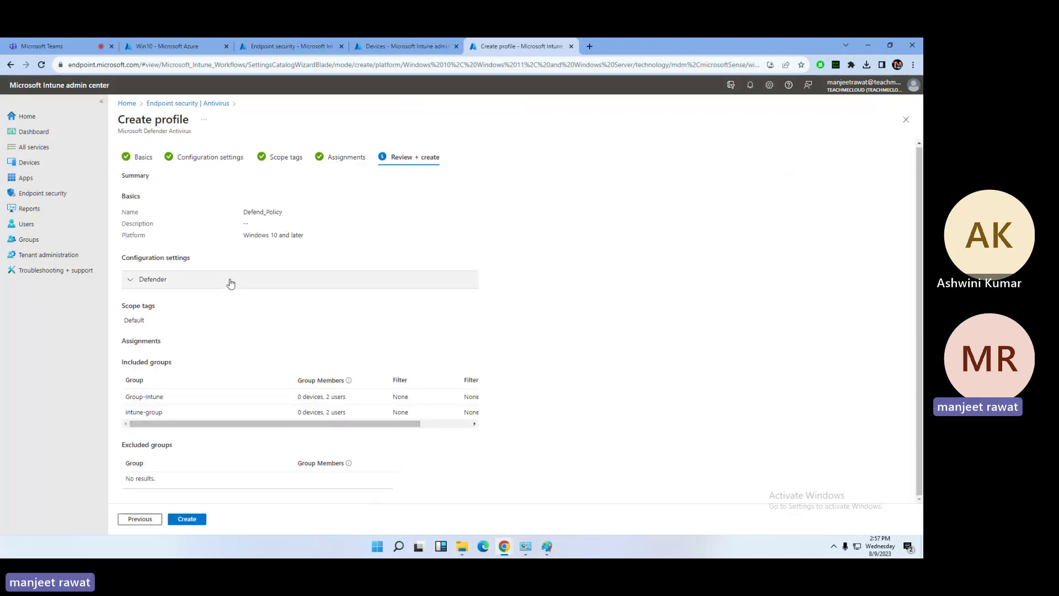
click(352, 279)
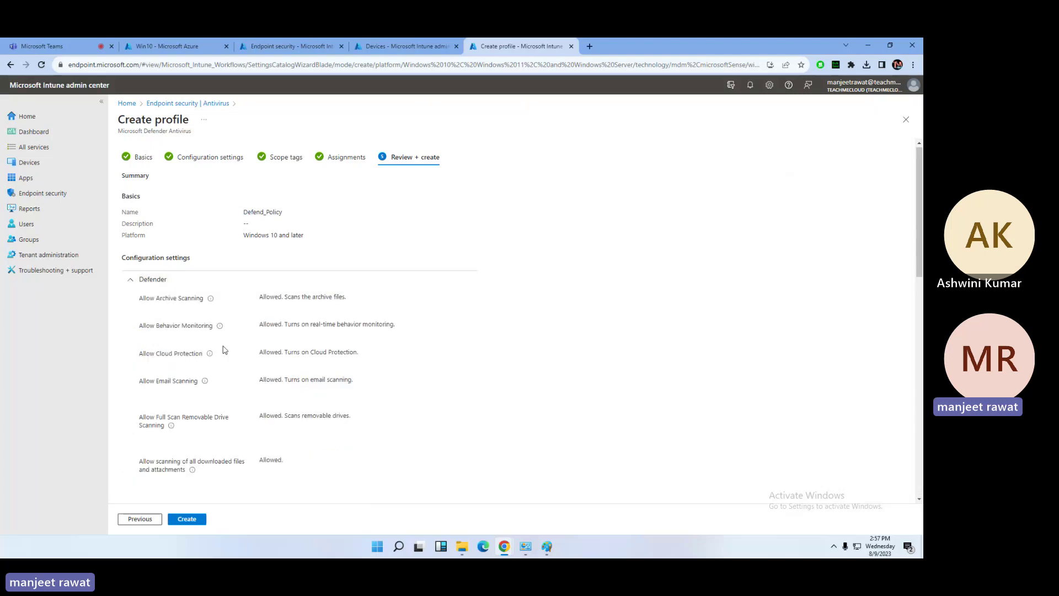
scroll(293, 377, down, 4)
scroll(292, 377, up, 5)
scroll(289, 395, down, 10)
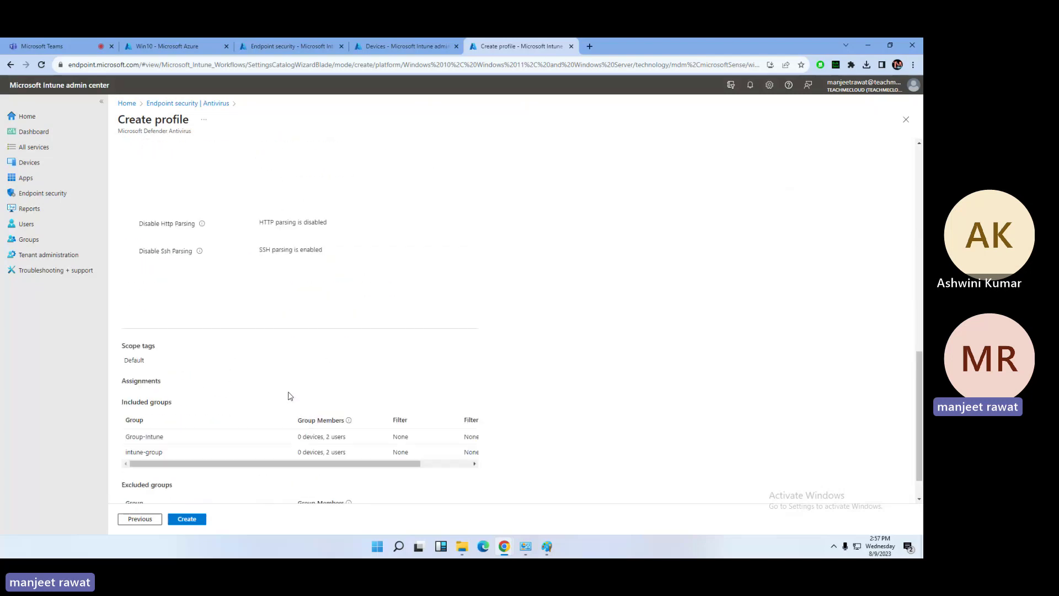
scroll(310, 373, up, 5)
scroll(310, 373, down, 3)
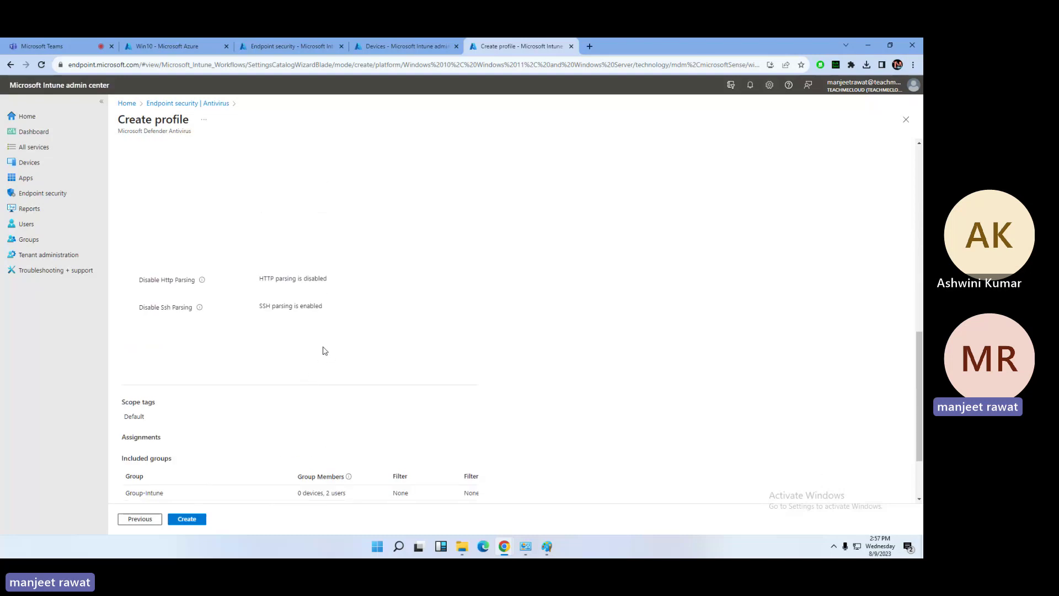
scroll(326, 349, up, 4)
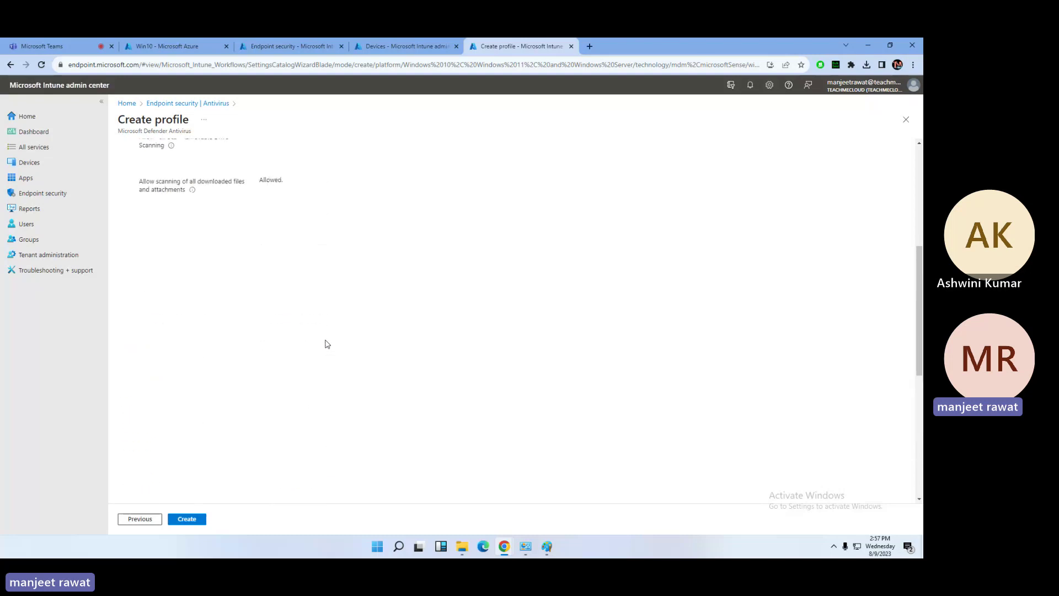
scroll(327, 344, up, 5)
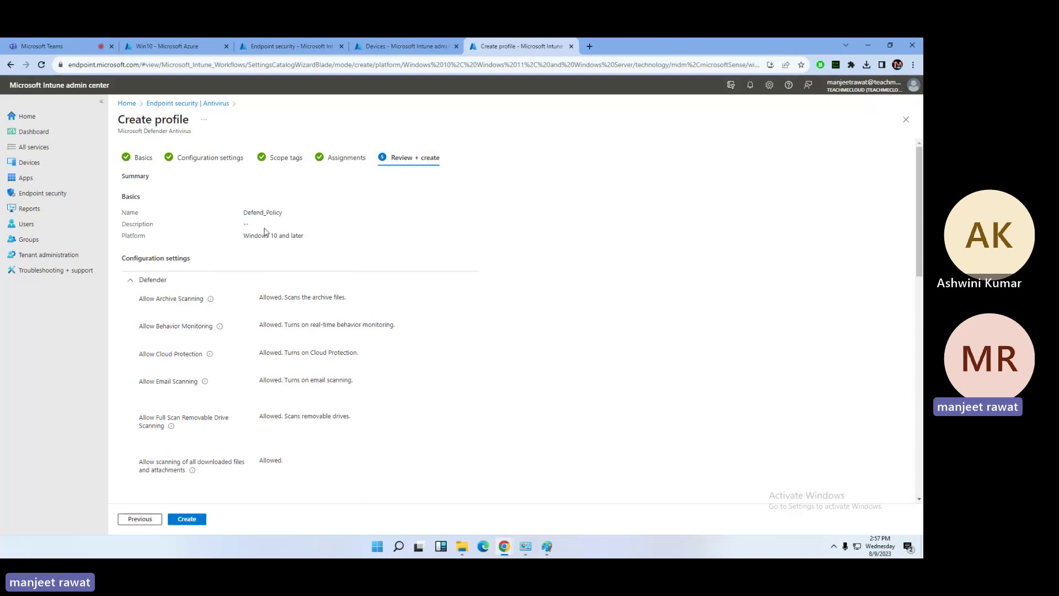
scroll(264, 231, down, 3)
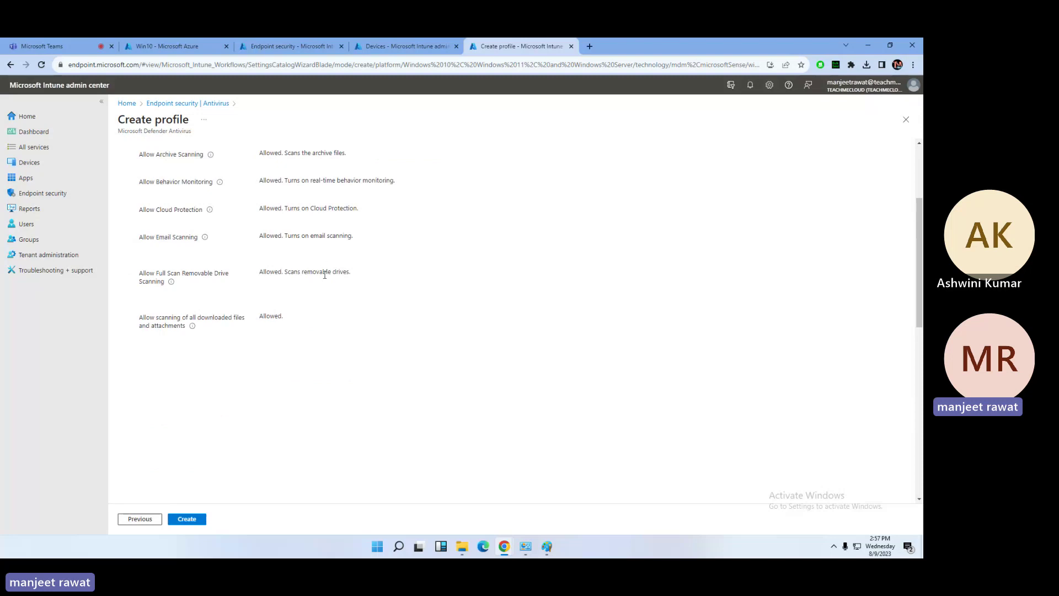
scroll(325, 271, up, 2)
scroll(324, 274, up, 1)
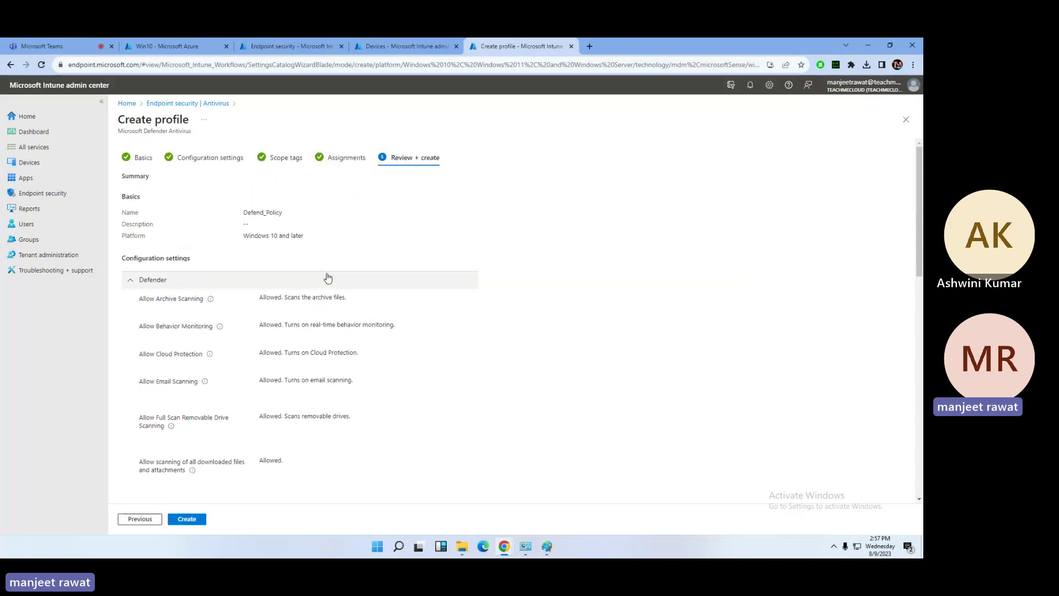
scroll(324, 279, down, 2)
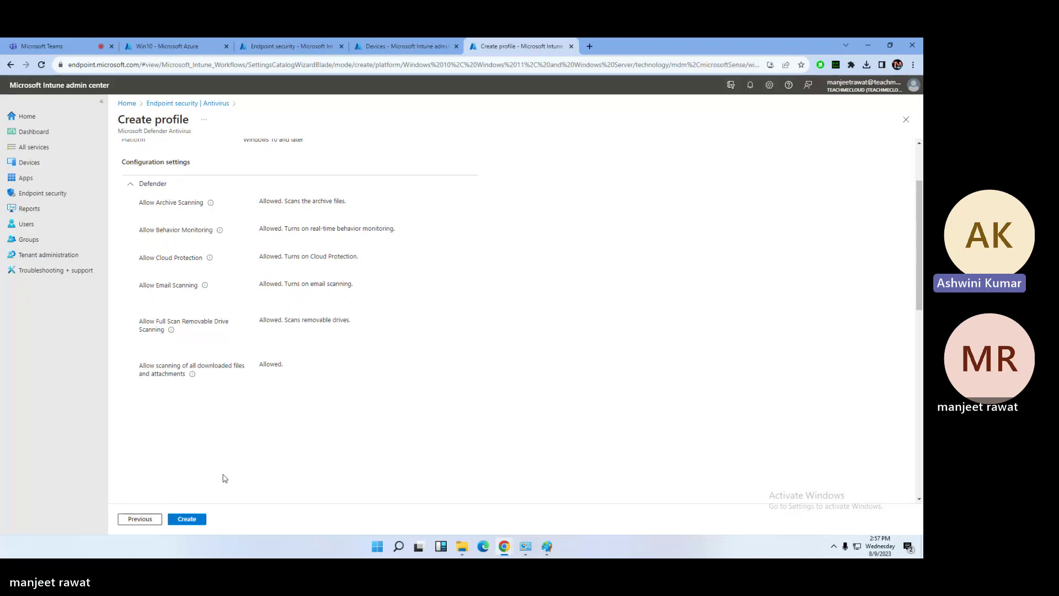
Create the Defend_Policy antivirus profile and refresh the AV policies list
click(188, 519)
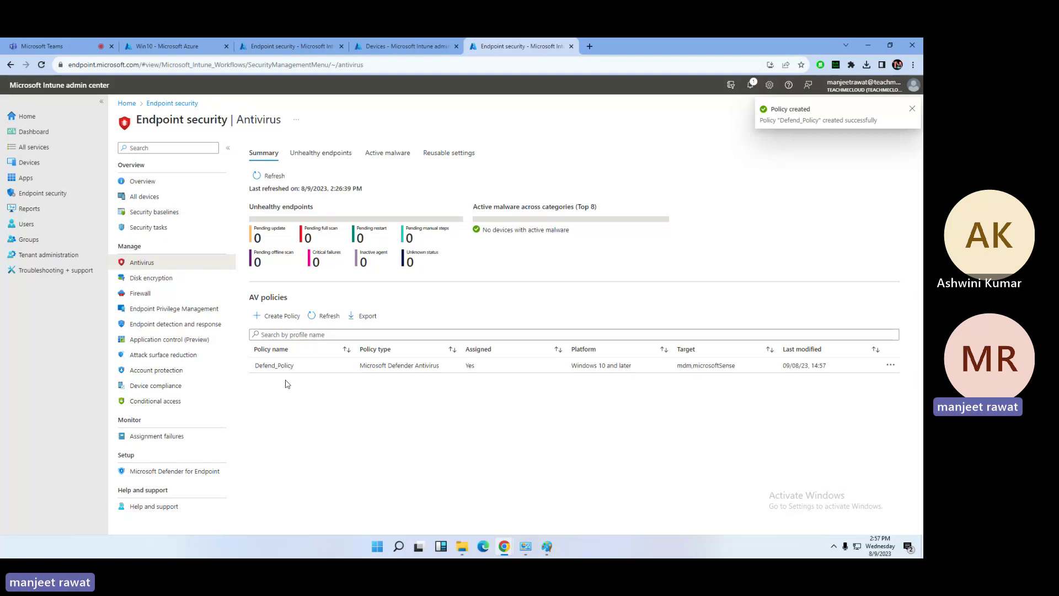
click(325, 317)
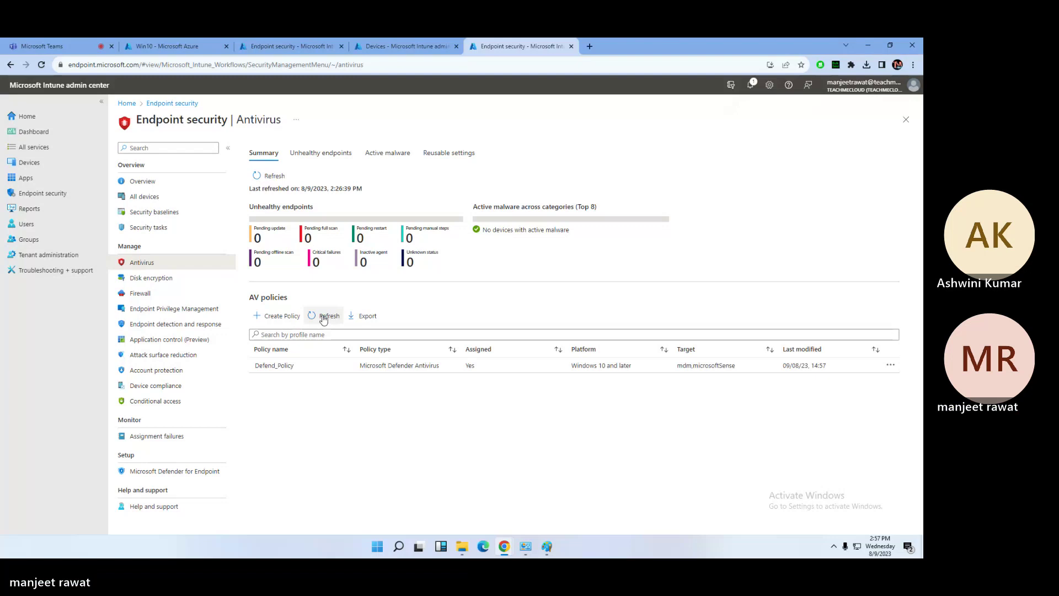
click(324, 319)
click(323, 318)
click(324, 319)
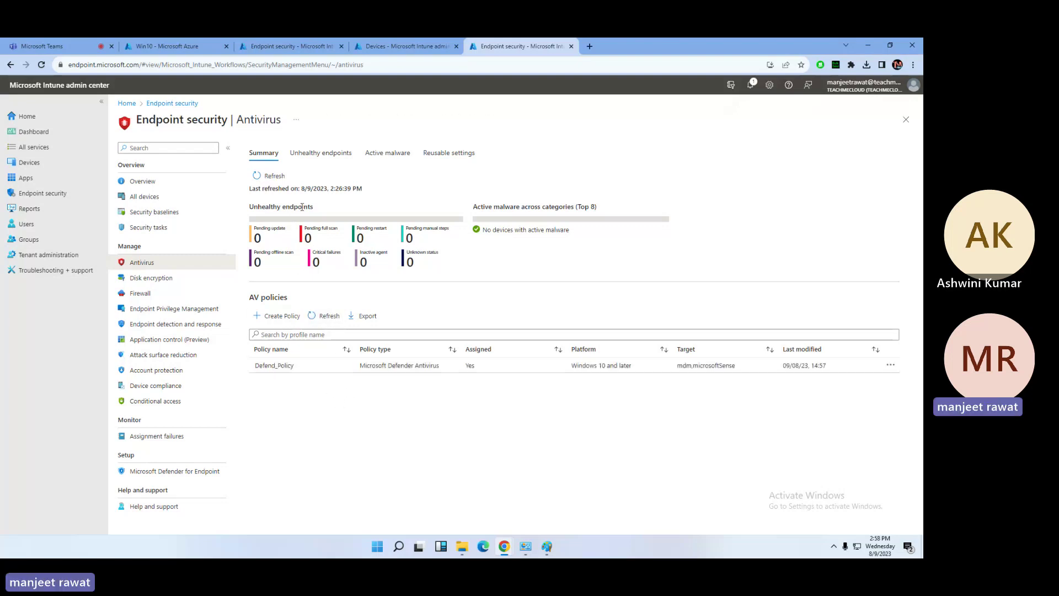
drag(325, 211, 487, 263)
click(488, 262)
click(327, 315)
Check the antivirus Unhealthy endpoints, Active malware and Reusable settings pages, and refresh the antivirus summary
click(318, 156)
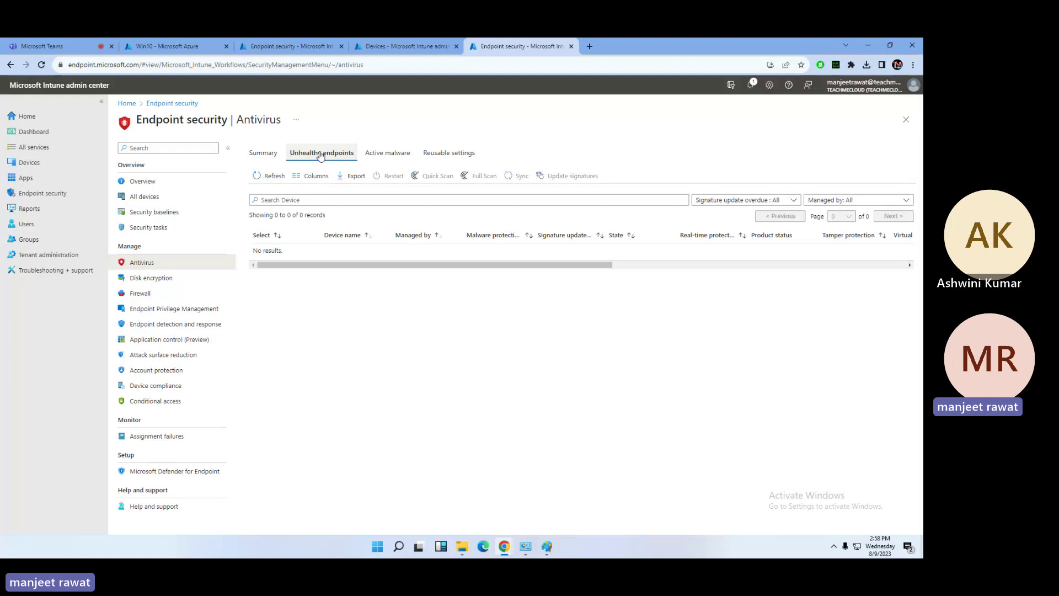
click(379, 154)
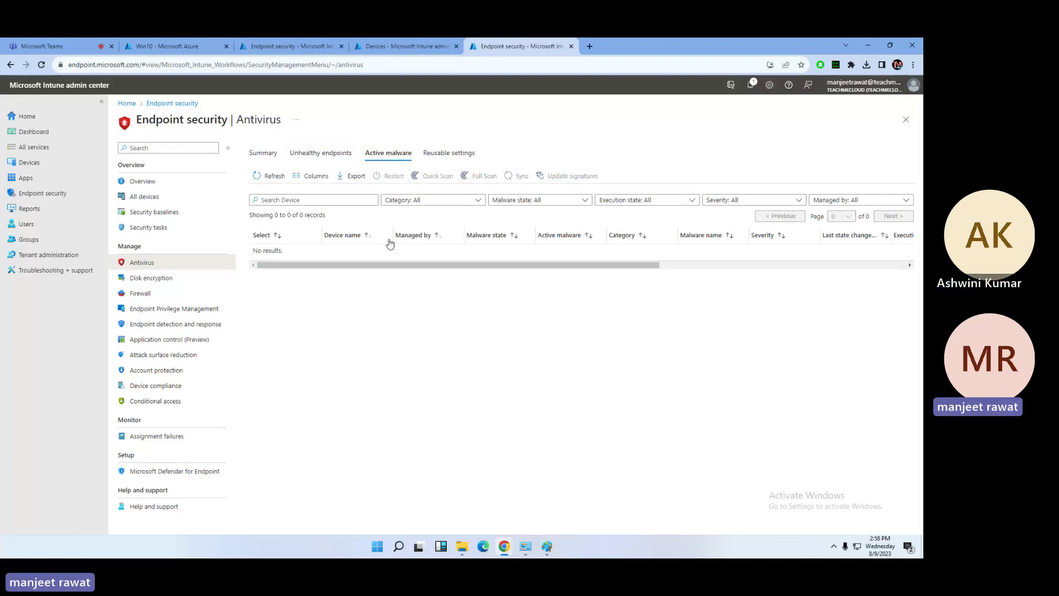
click(446, 160)
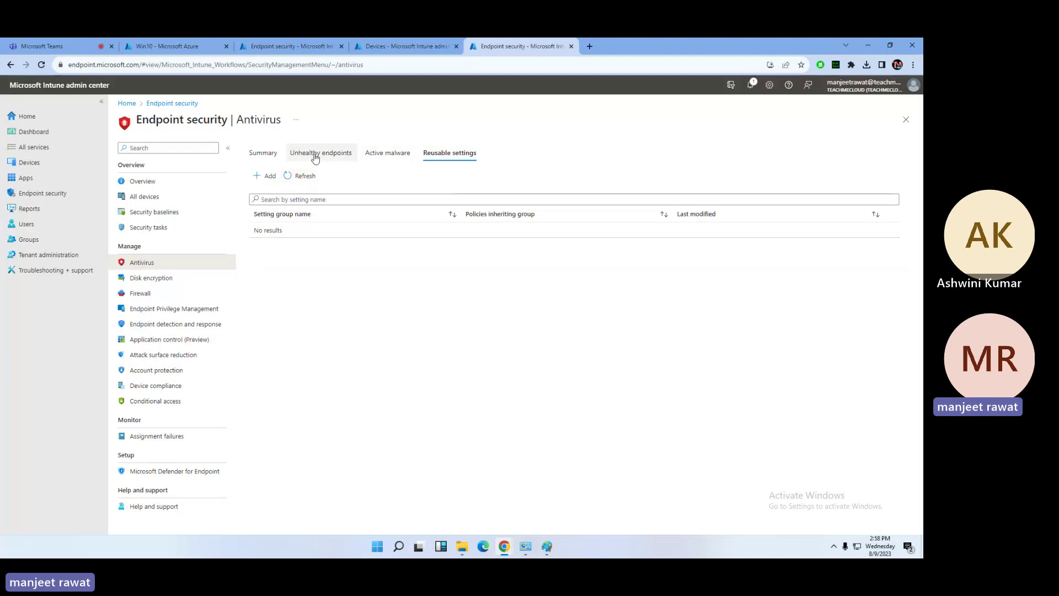
click(298, 158)
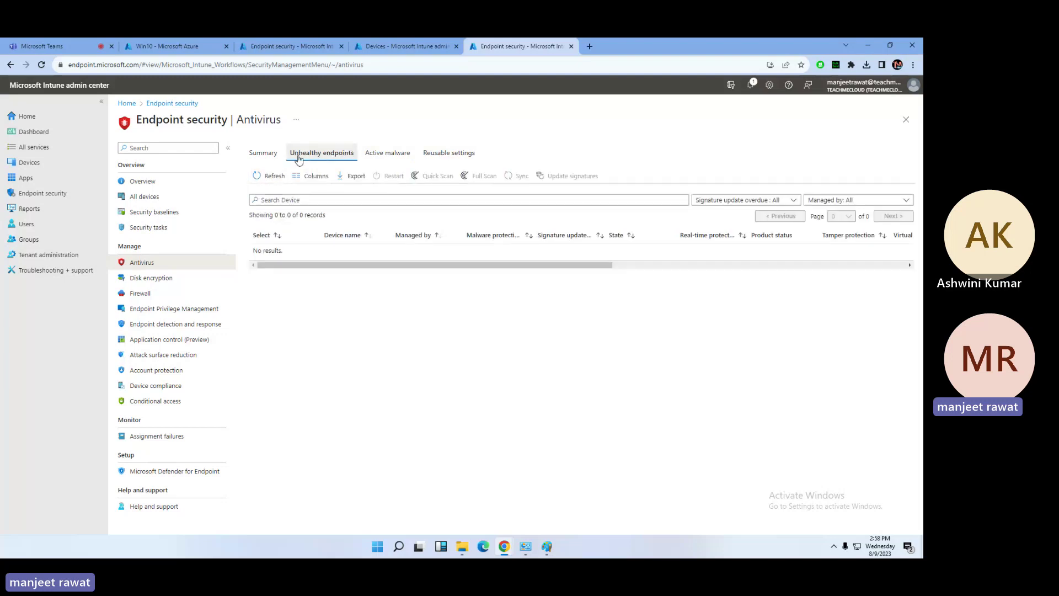
click(271, 176)
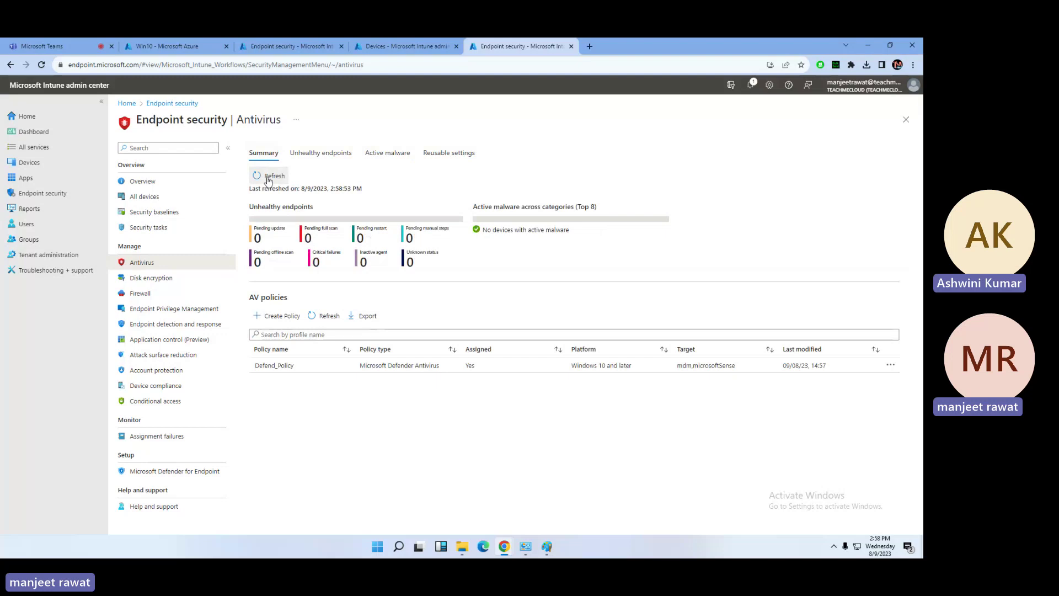
click(268, 178)
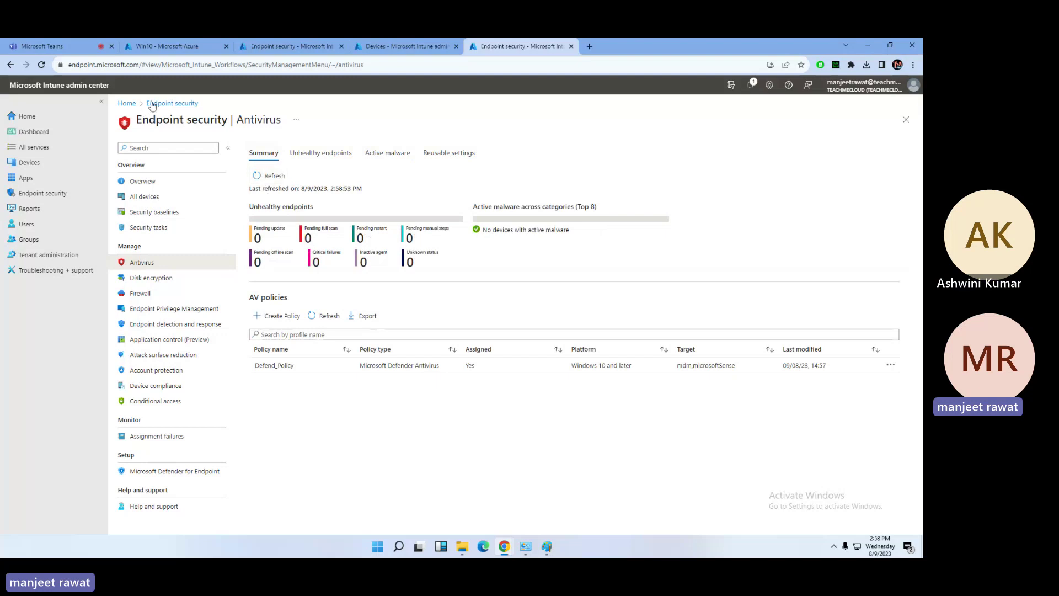
Open the Win10 device from the Windows devices list and sync it with Intune
click(379, 46)
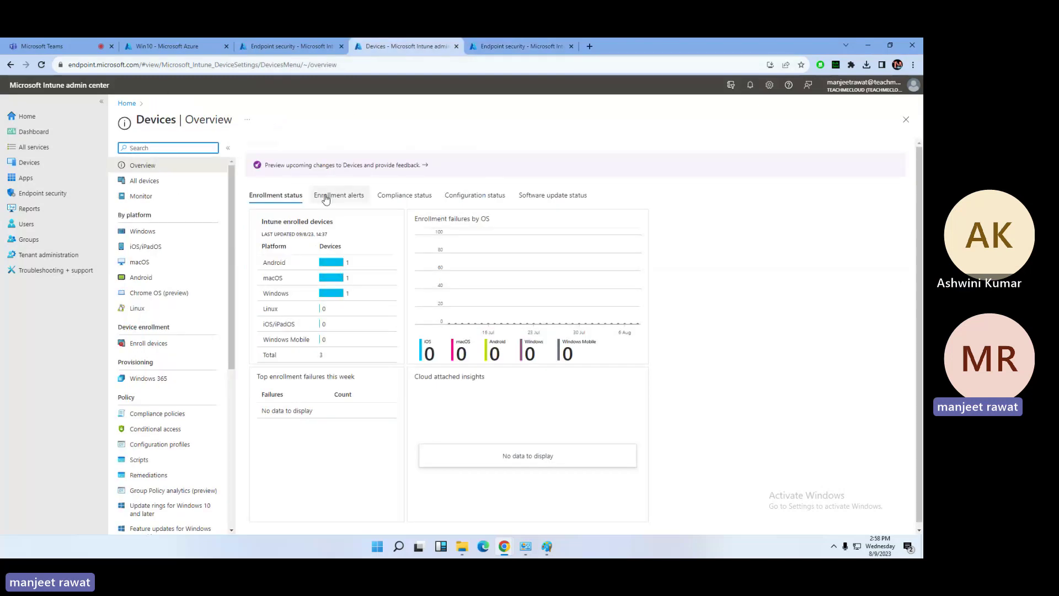
click(150, 231)
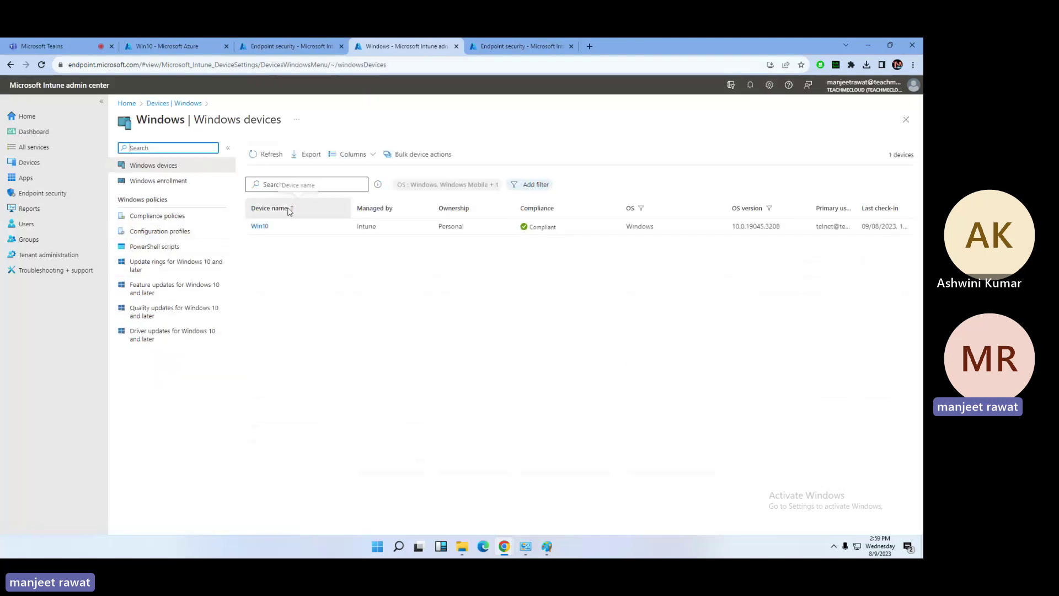
click(260, 228)
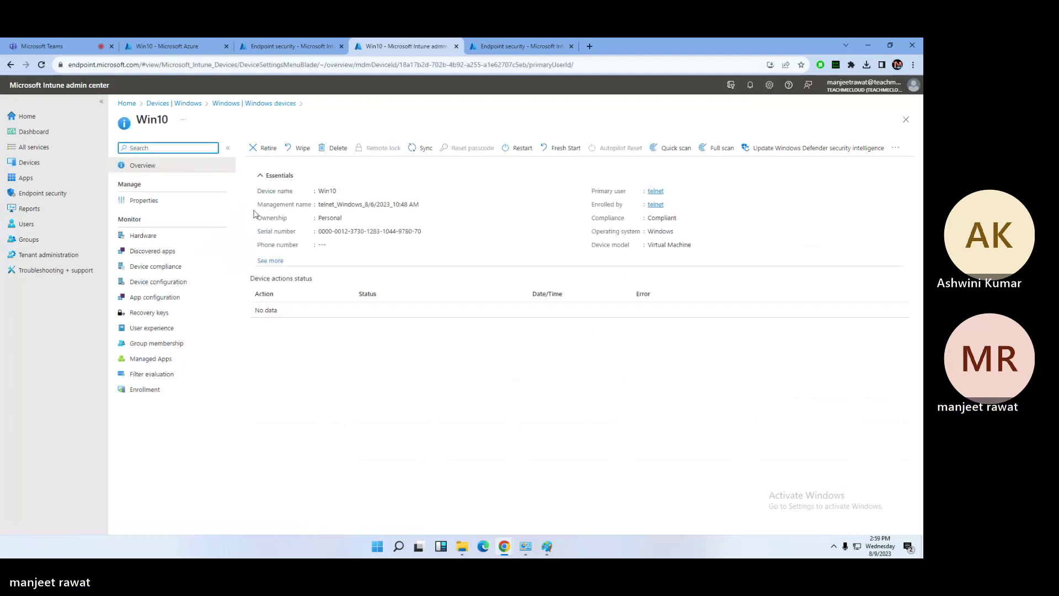
click(420, 148)
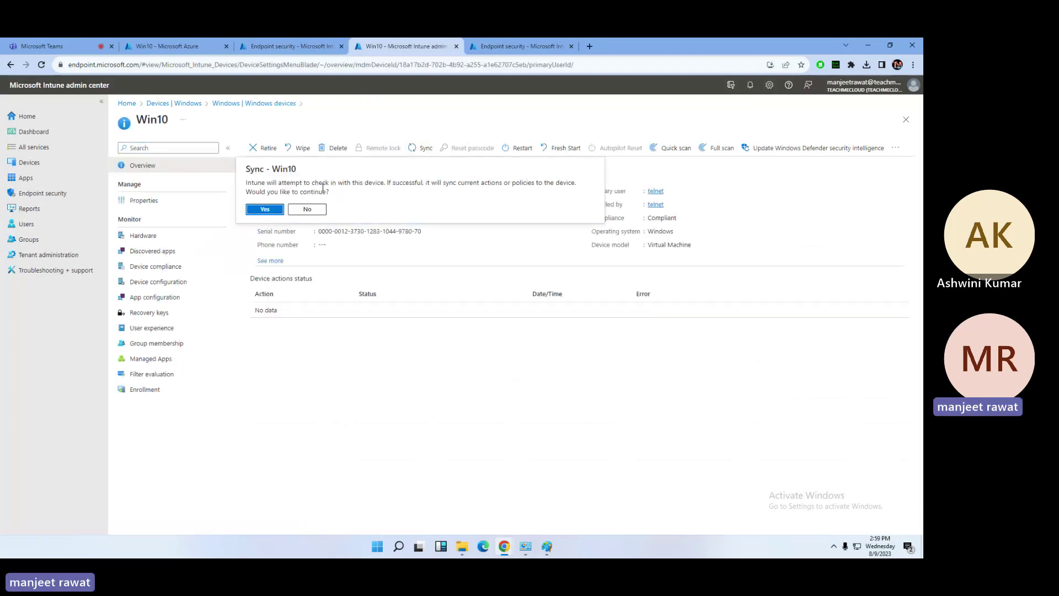
click(276, 209)
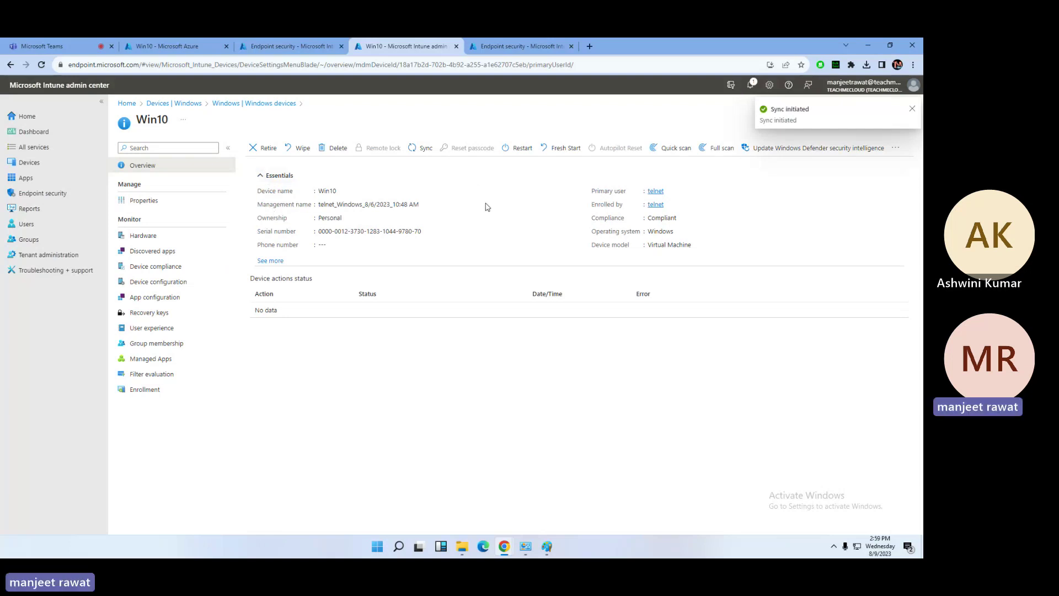
Sync the Win10 device a second time and dismiss the sync notification
click(422, 148)
click(281, 208)
click(912, 109)
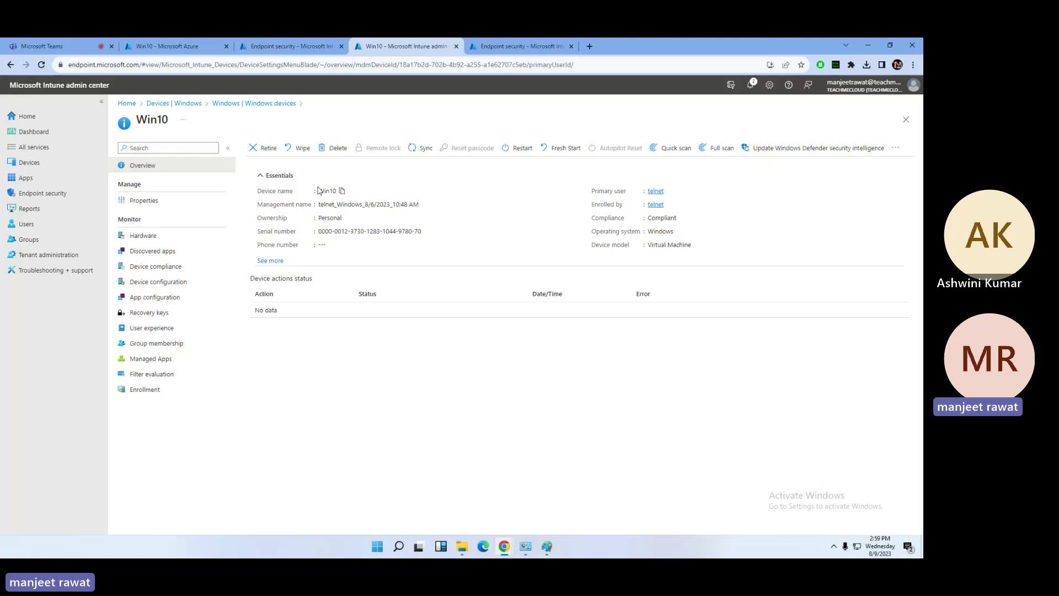
Return to the Endpoint security Antivirus page, reload it, dismiss the feedback survey and refresh the AV policies list
click(475, 43)
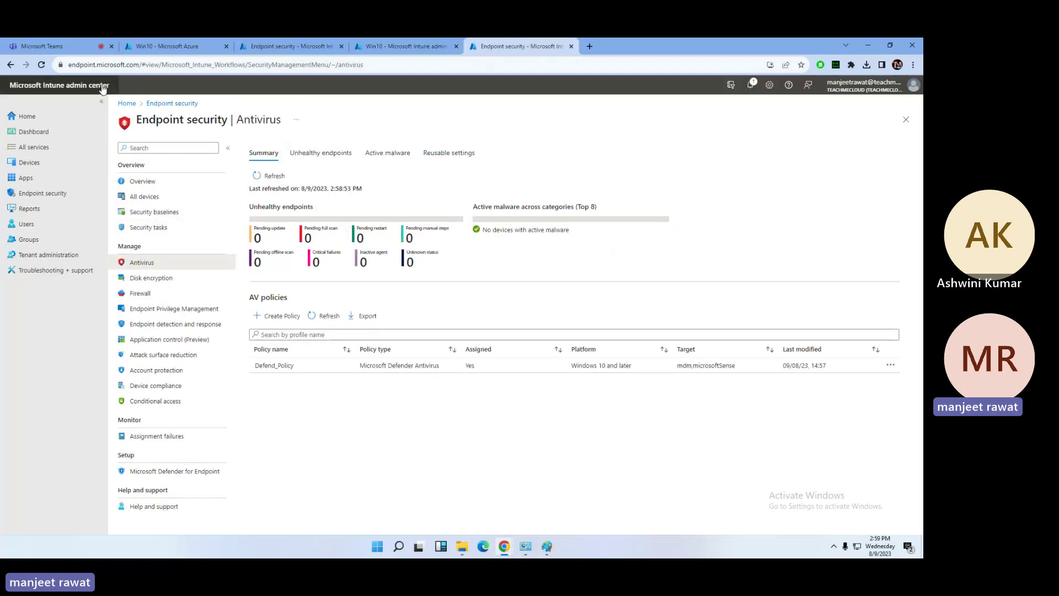
click(42, 65)
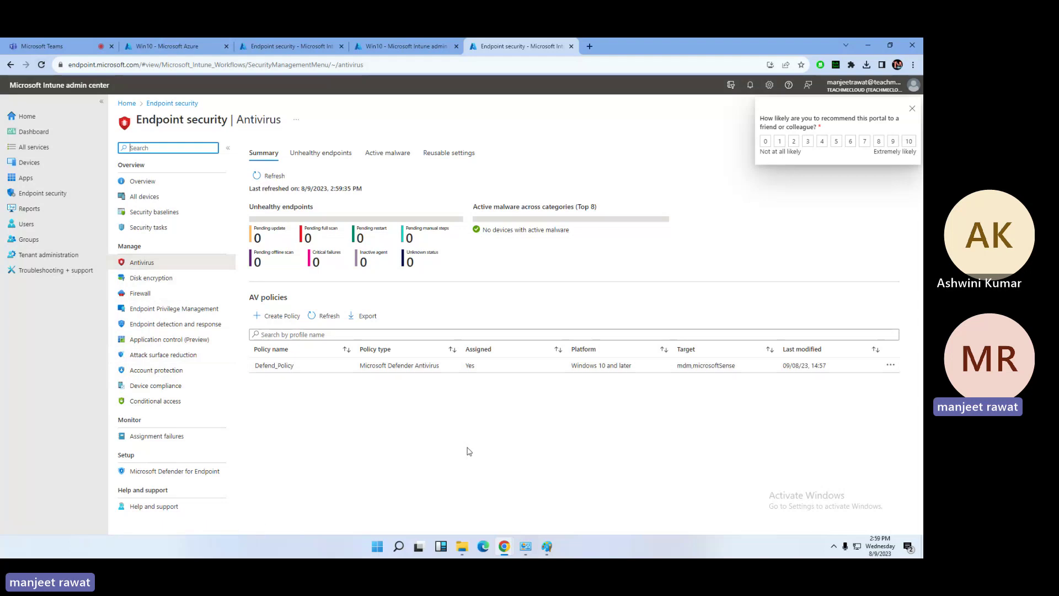
click(911, 109)
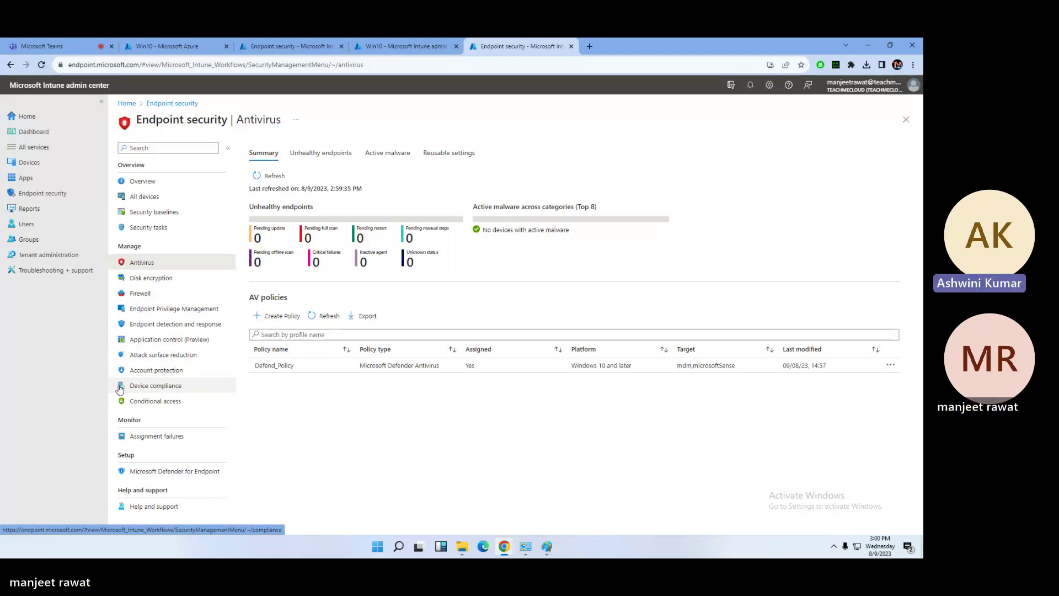
click(327, 316)
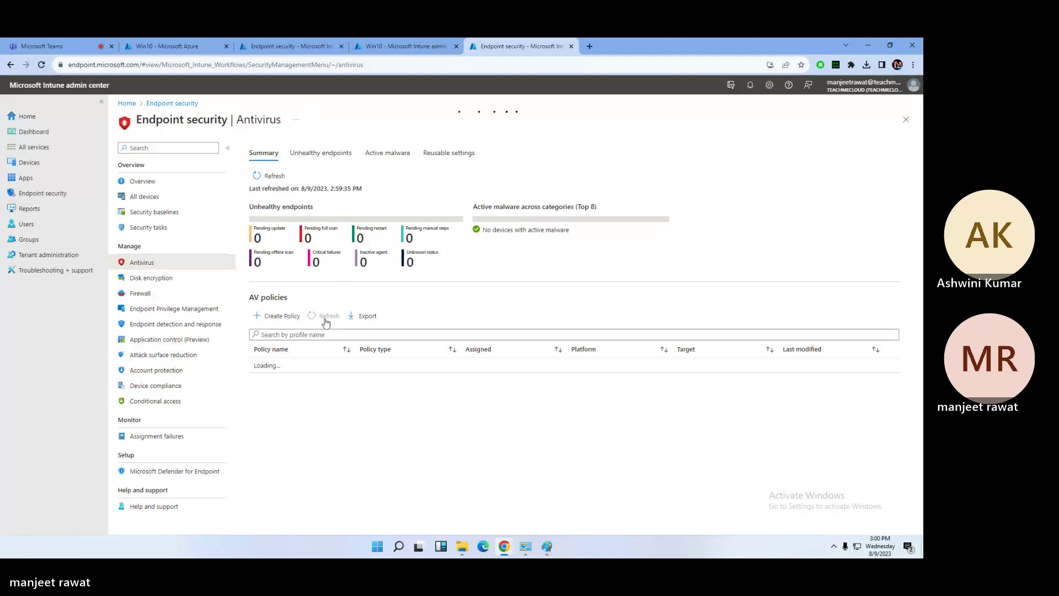
Refresh the AV policies list repeatedly to check the status of Defend_Policy
click(325, 318)
click(326, 320)
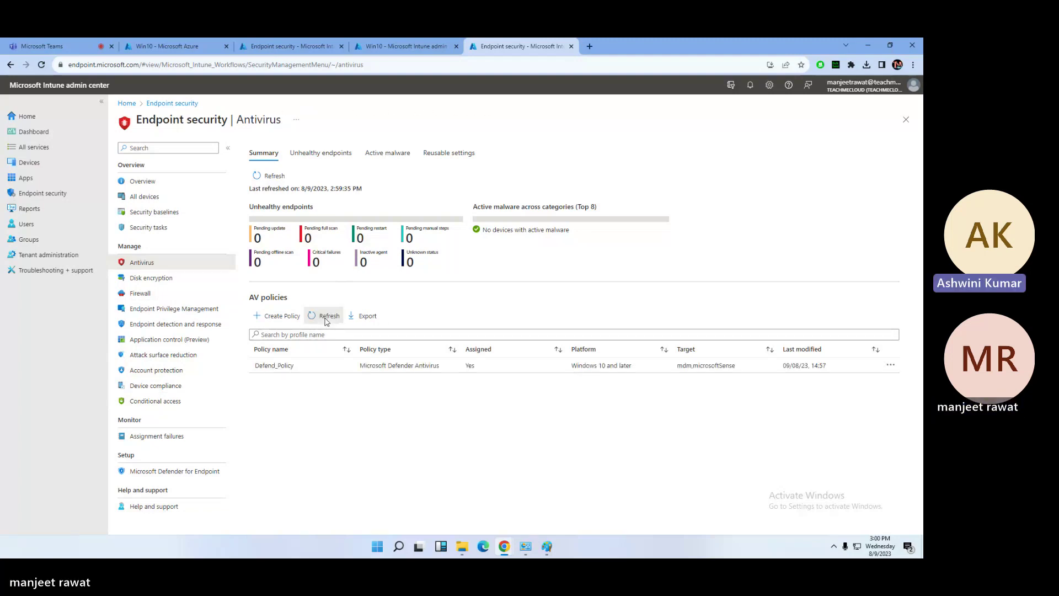
click(326, 320)
click(327, 318)
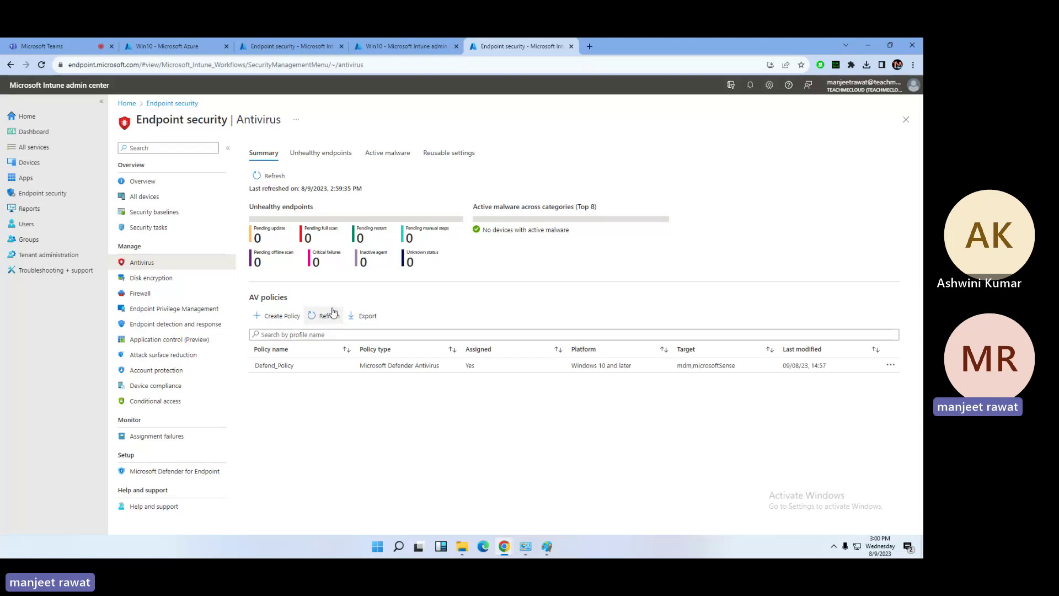
click(328, 315)
click(317, 315)
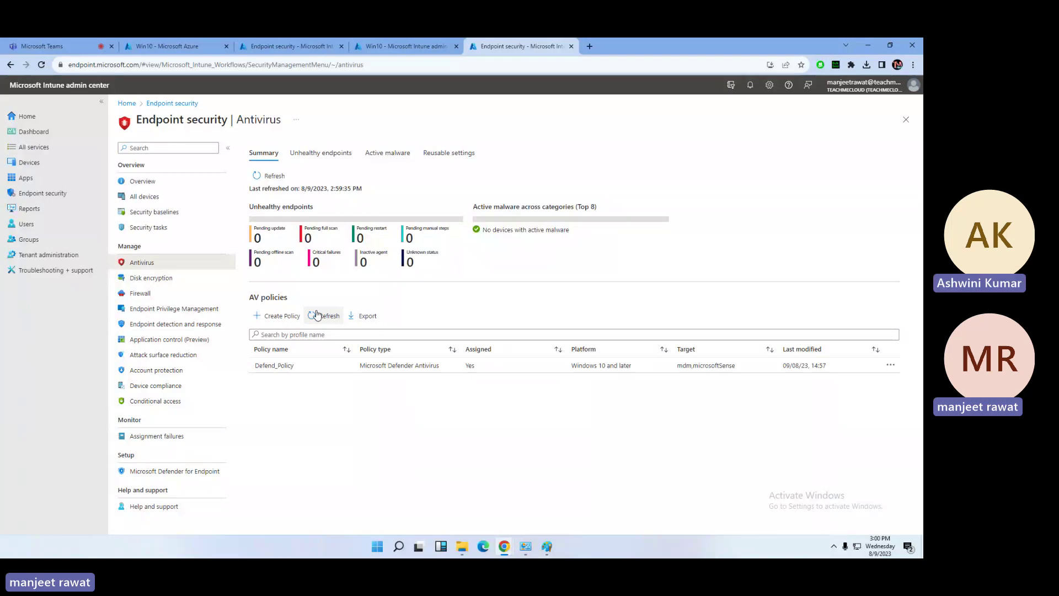
Refresh the antivirus summary twice and reload the AV policies list several more times
click(278, 176)
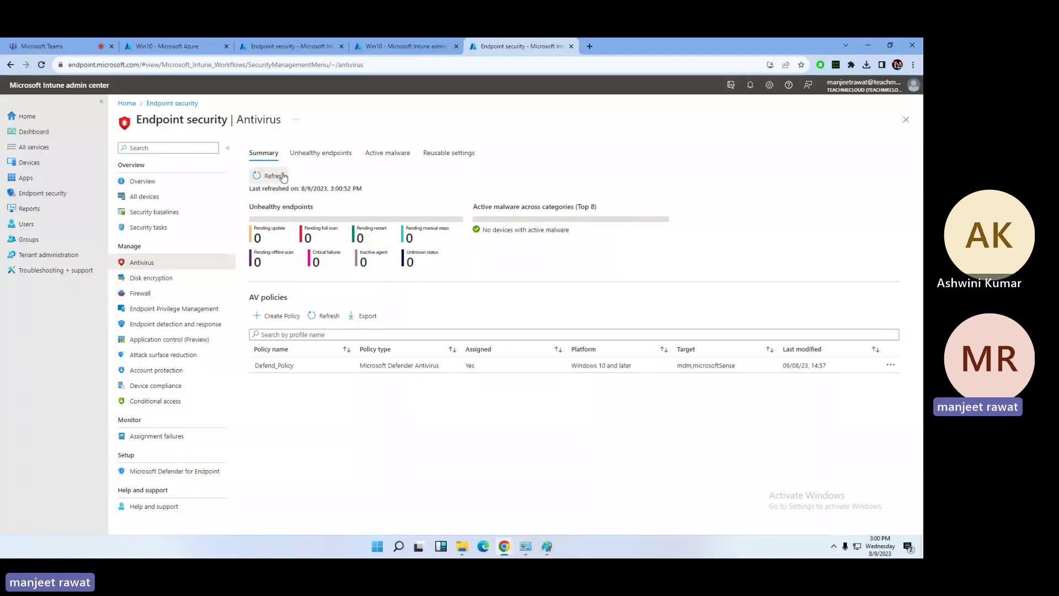
click(283, 176)
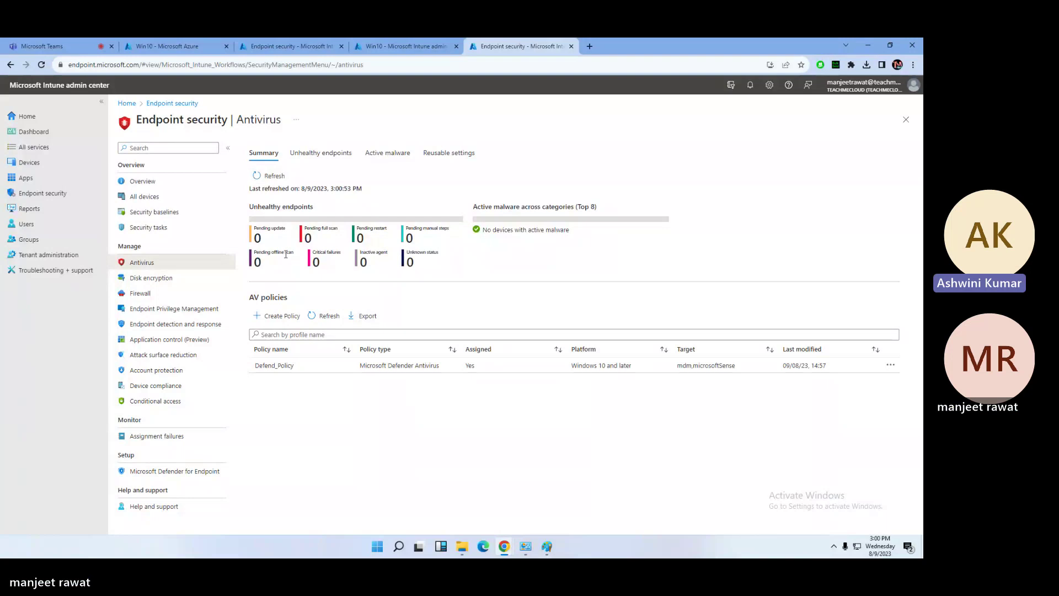
click(319, 317)
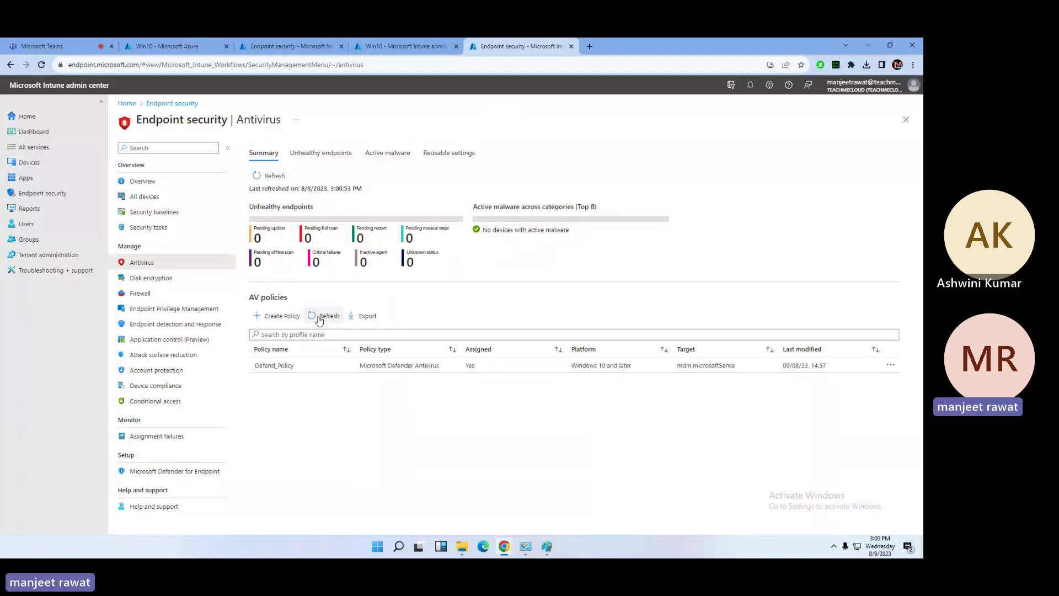
click(319, 318)
click(330, 315)
click(329, 316)
click(330, 316)
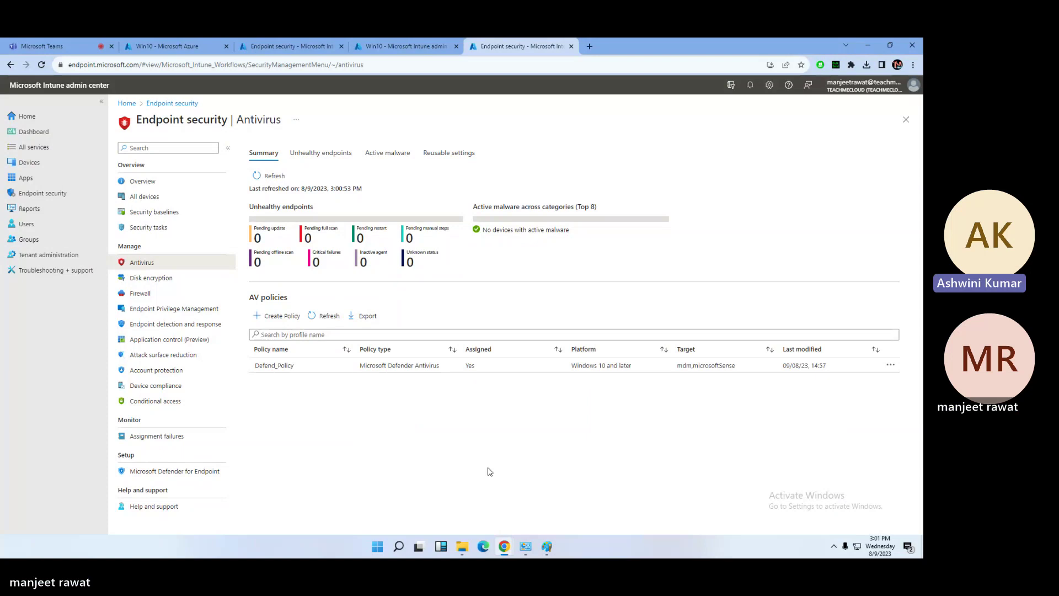
Check the available actions for Defend_Policy, dismiss them, and refresh the antivirus summary and AV policies list
click(889, 366)
click(788, 437)
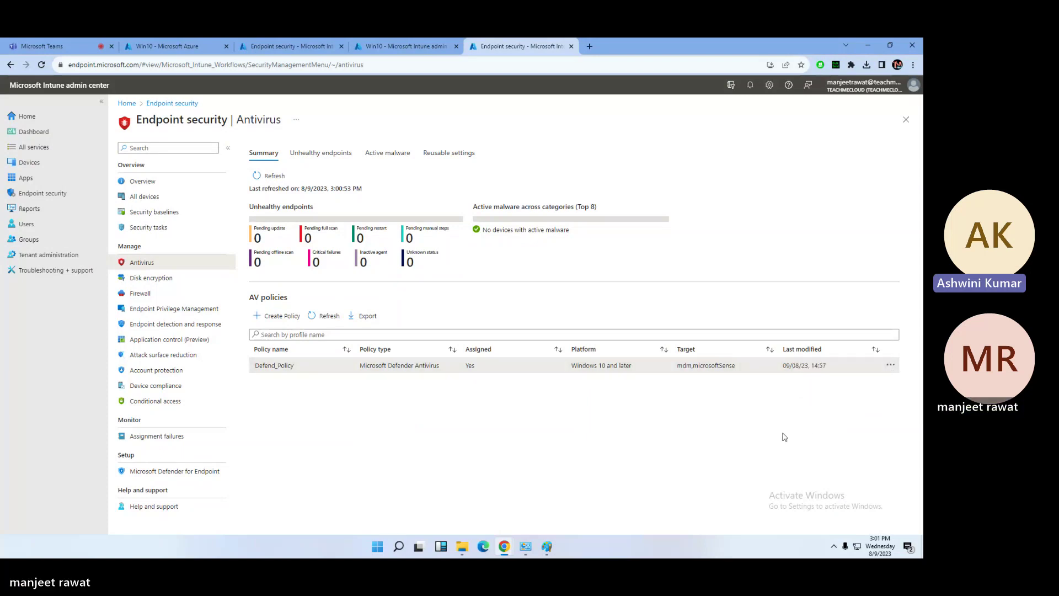
click(265, 177)
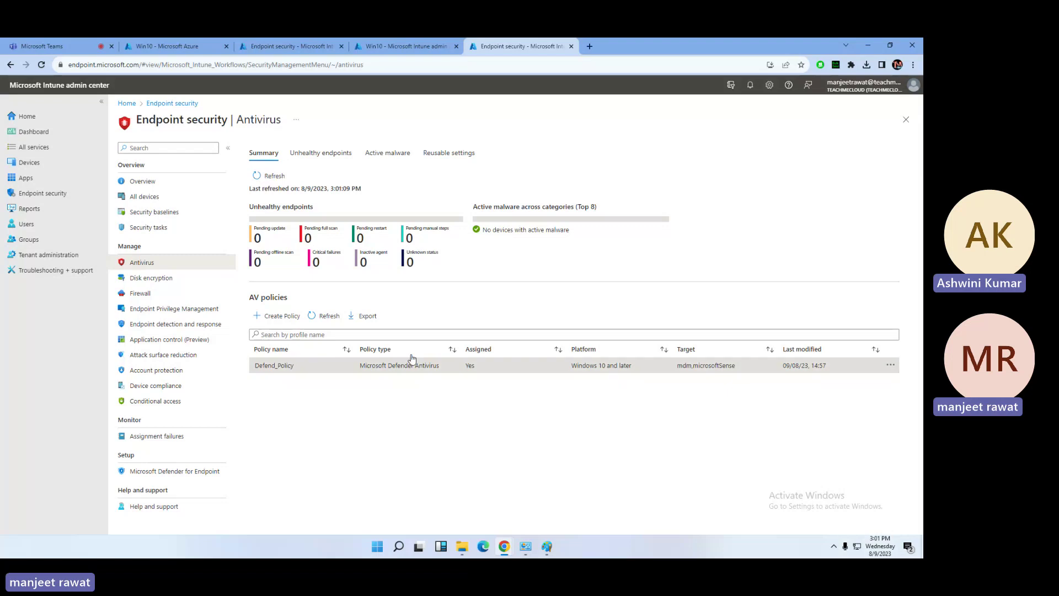
click(326, 315)
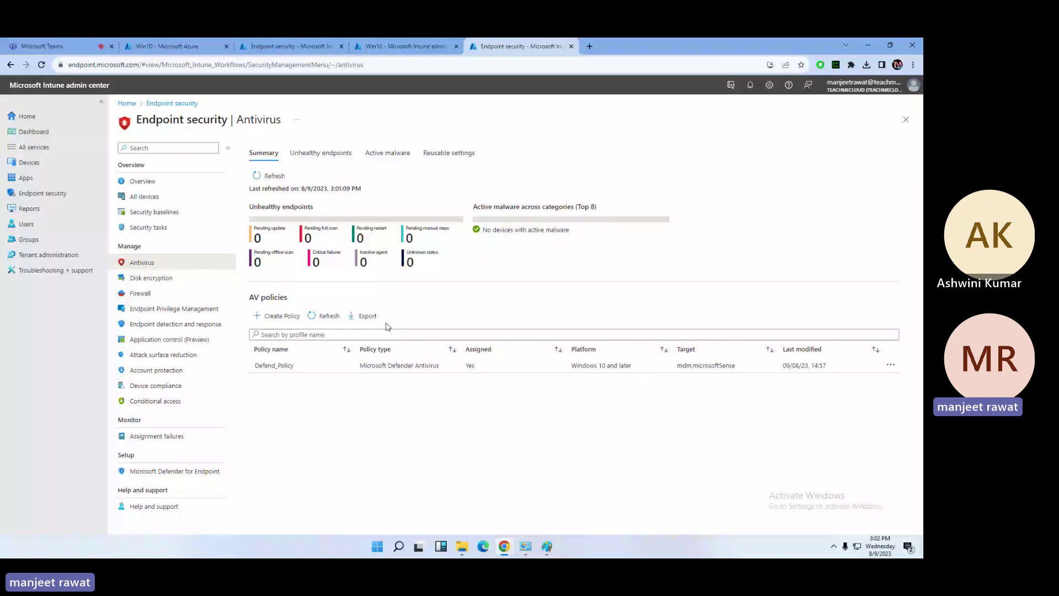
Check the Win10 device overview, return to the Antivirus page, and refresh its policies list and summary
click(392, 46)
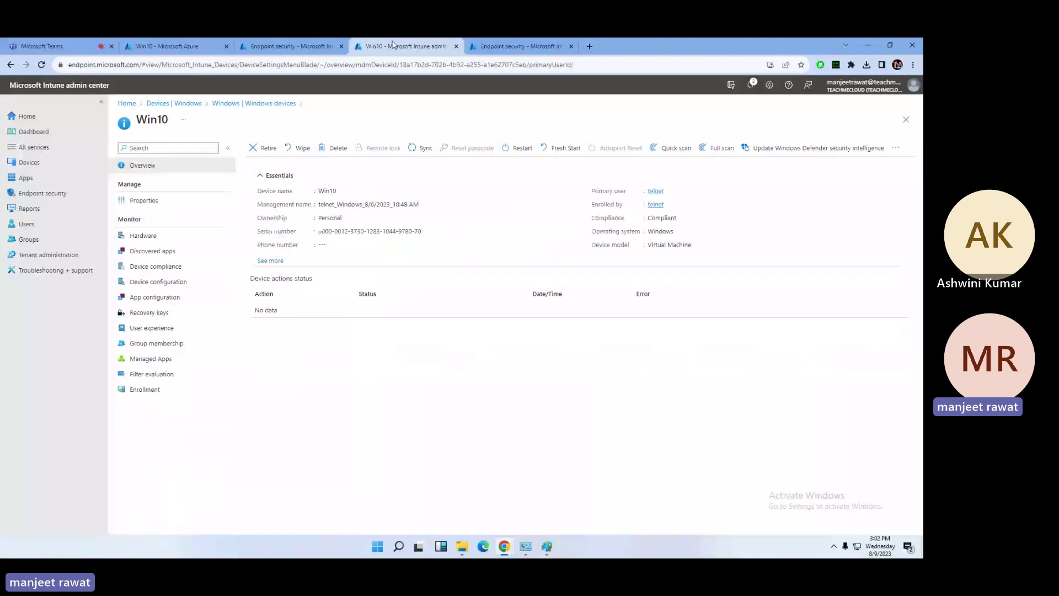
key(ctrl+Tab)
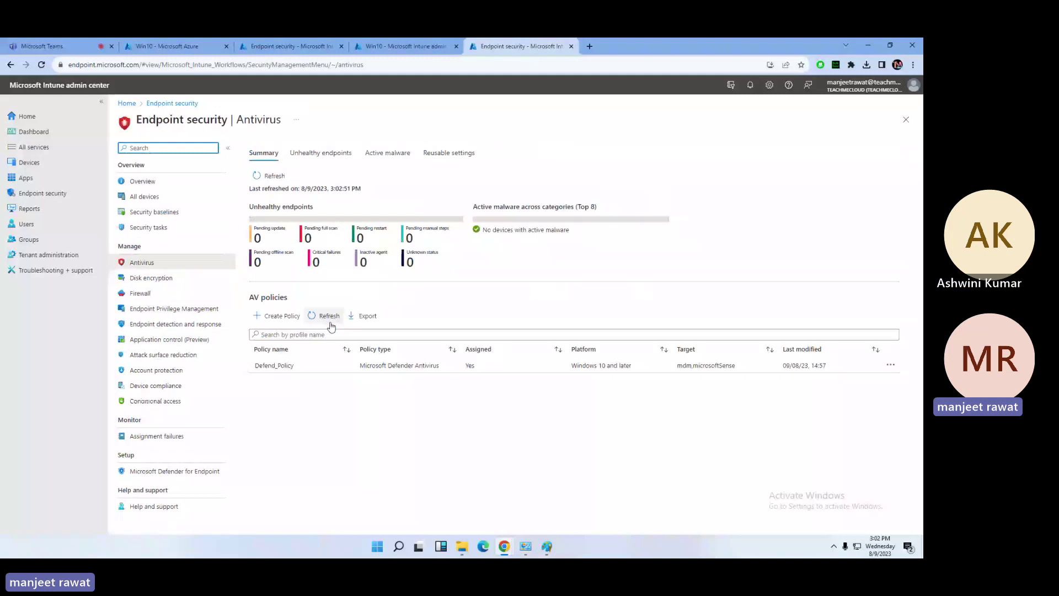
click(329, 320)
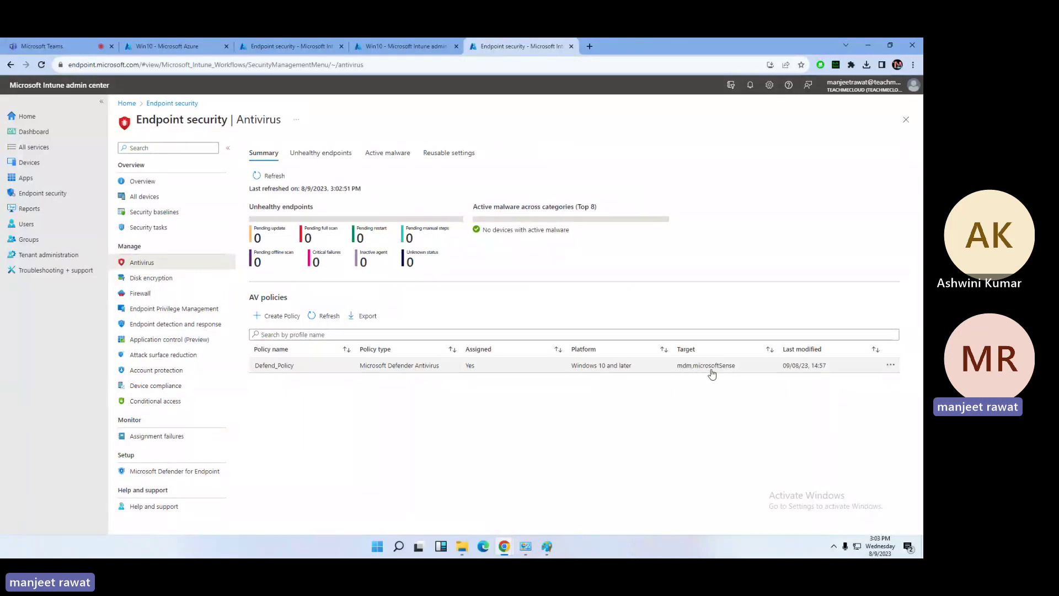
click(273, 176)
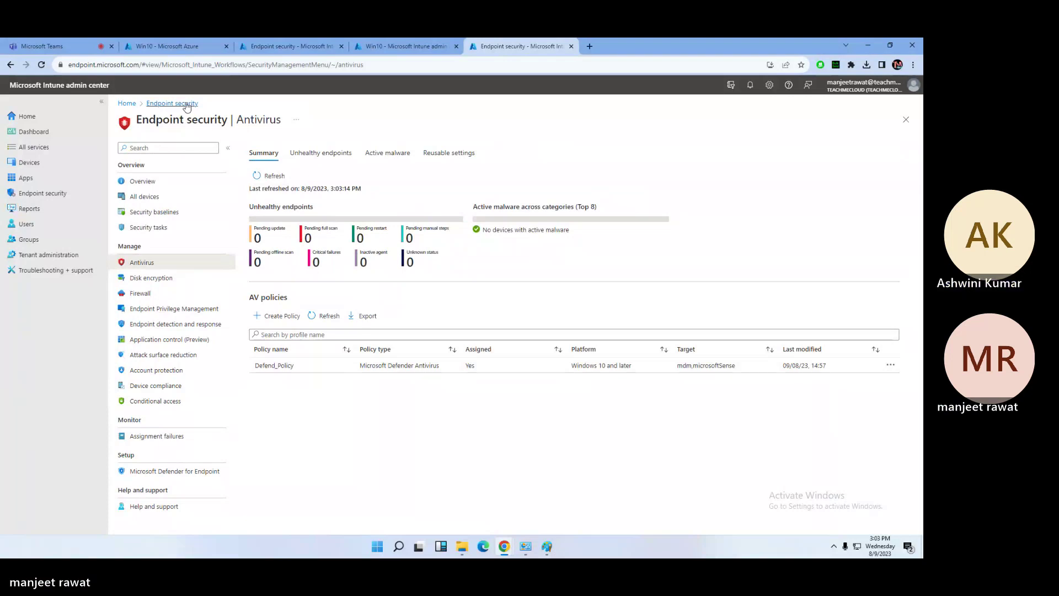
Return to the Win10 device overview and initiate a Windows Defender security intelligence update, confirming the request
click(268, 48)
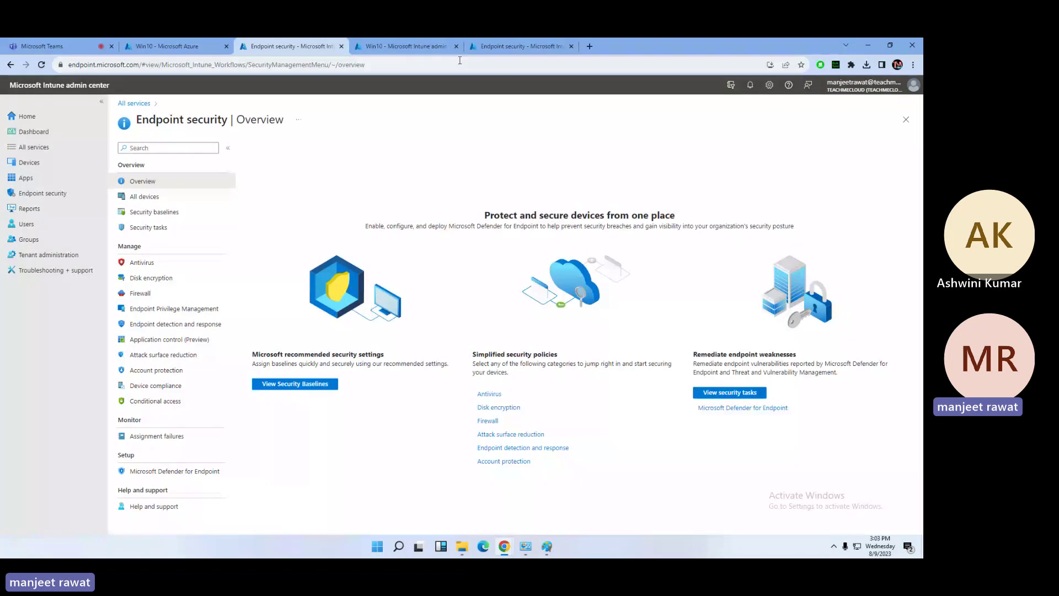
click(404, 46)
click(811, 147)
click(274, 211)
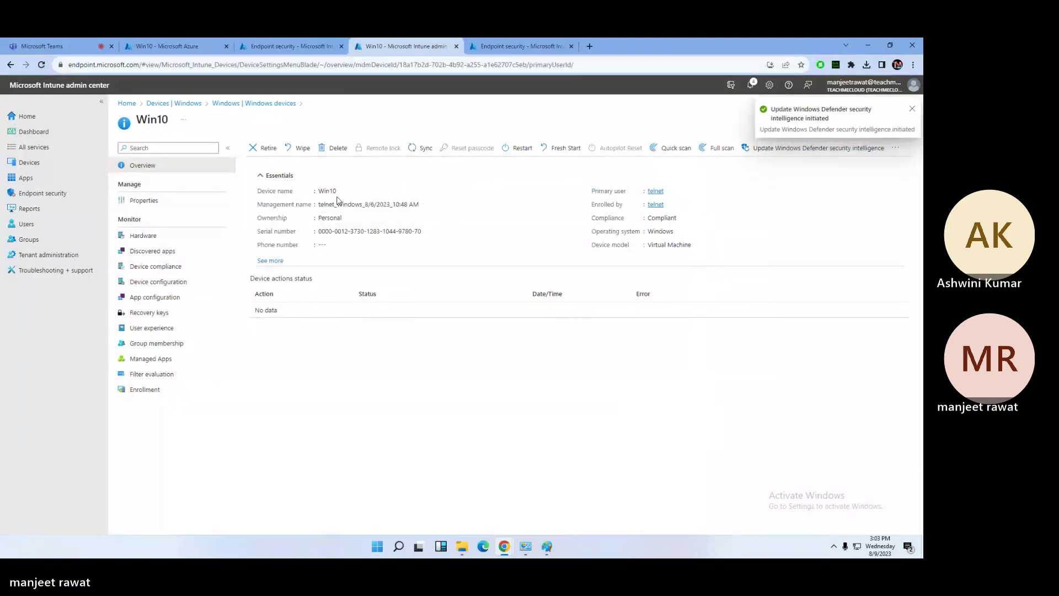
Refresh the AV policies list on the Antivirus page and switch to the Microsoft Teams meeting
click(478, 46)
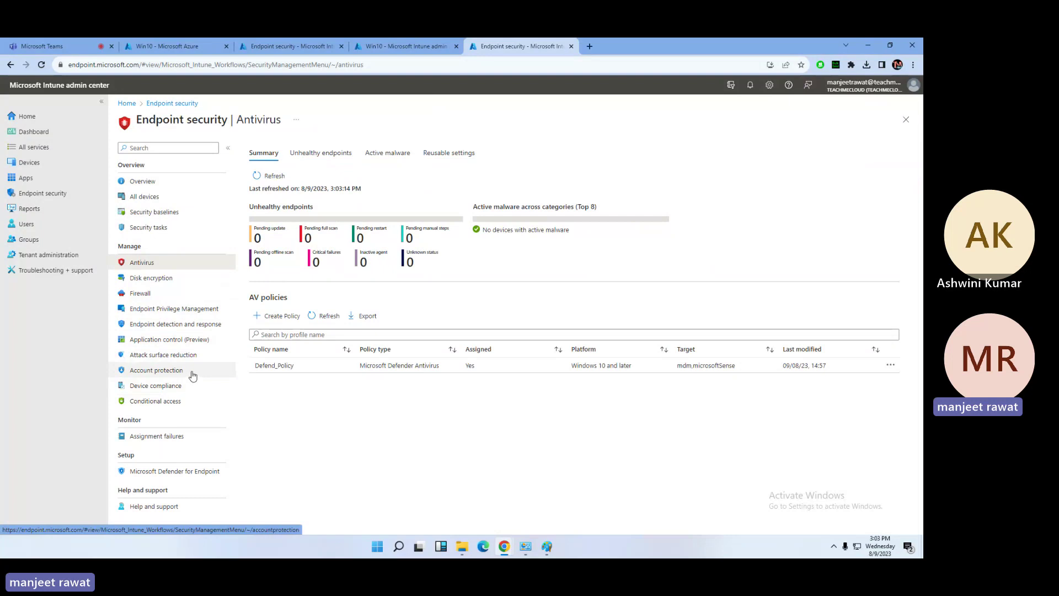
click(321, 316)
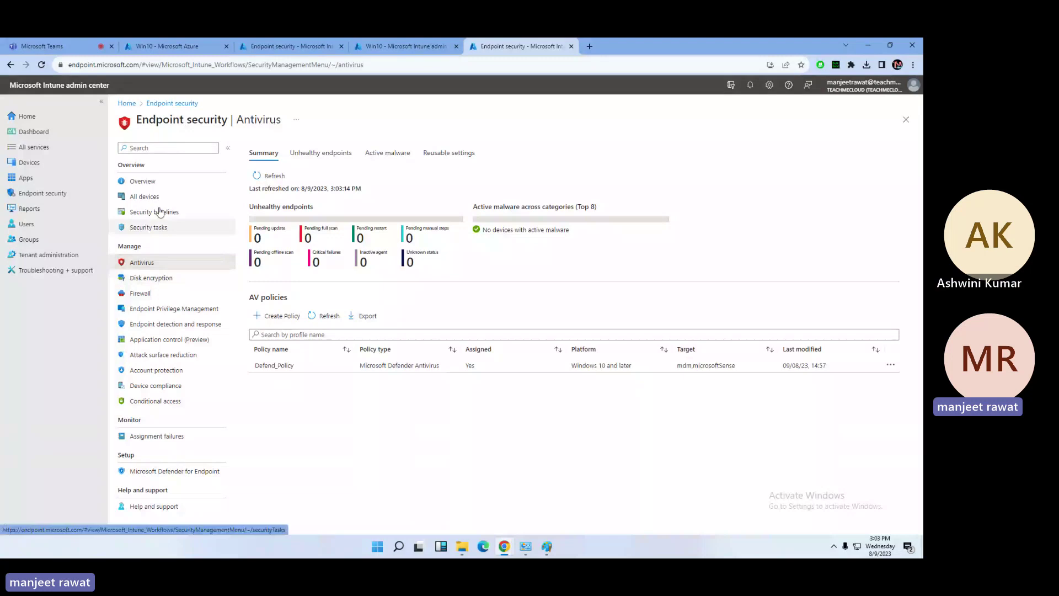
click(83, 42)
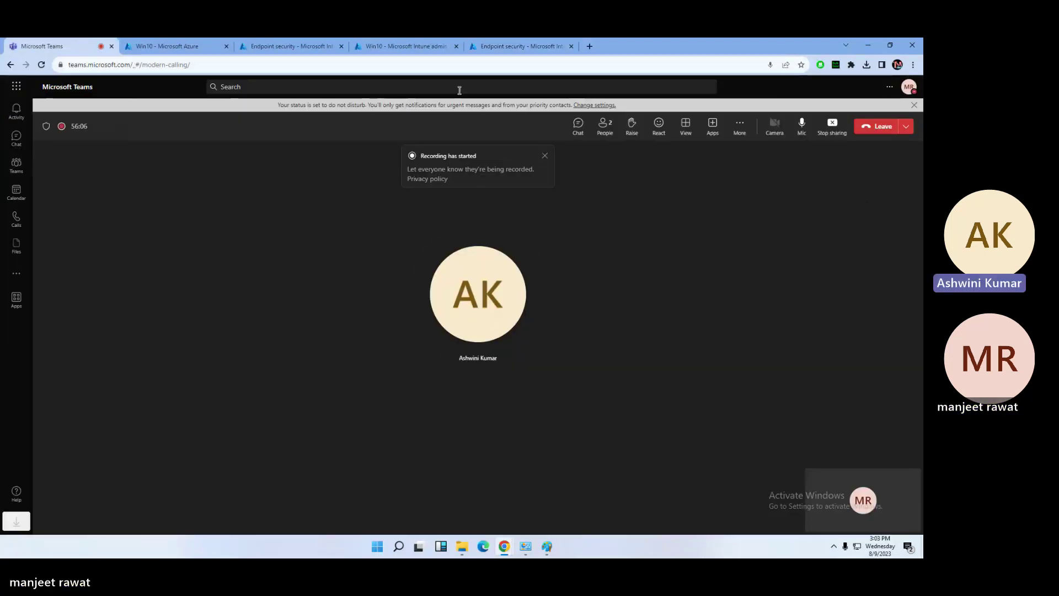